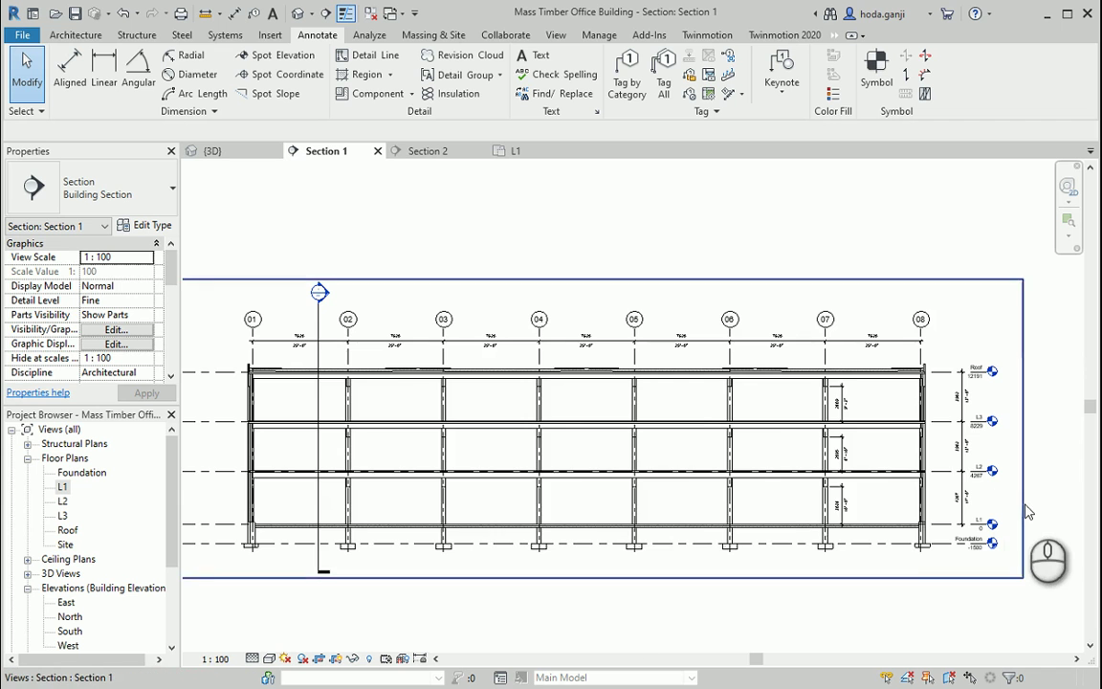
Step: Examine the Section 1 view and compare it with the E/W and N/S wall sections in the project PDF in Acrobat Reader
{"action": "scroll", "coordinate": [1026, 512], "scroll_direction": "up", "scroll_amount": 3}
{"action": "scroll", "coordinate": [1027, 512], "scroll_direction": "up", "scroll_amount": 2}
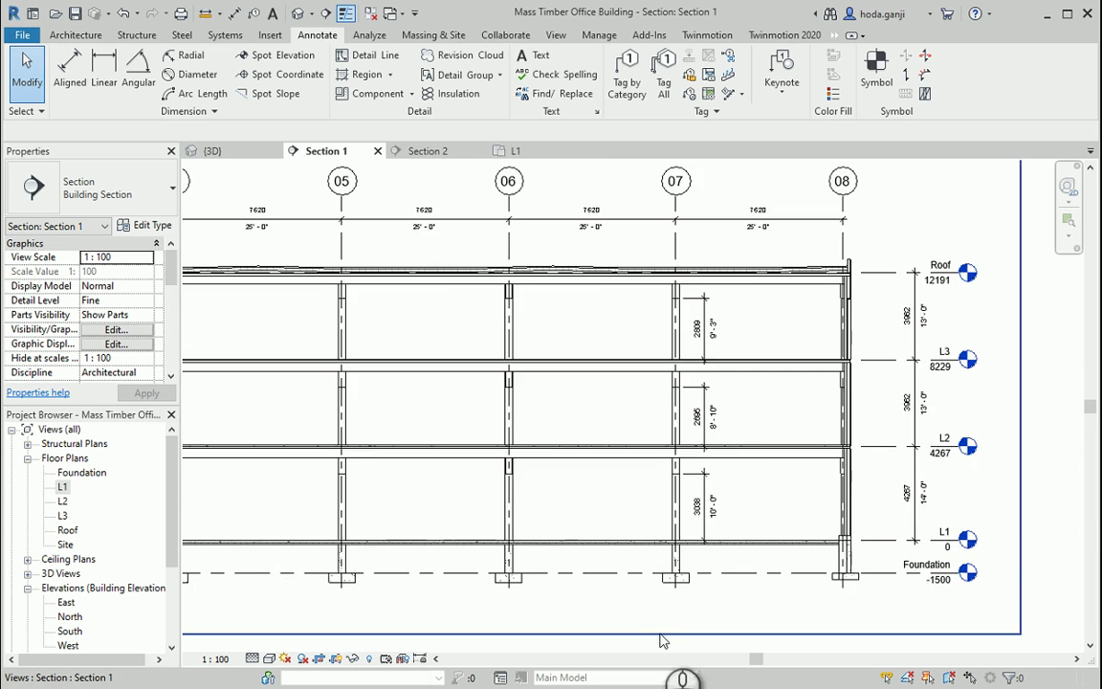
{"action": "scroll", "coordinate": [660, 641], "scroll_direction": "down", "scroll_amount": 1}
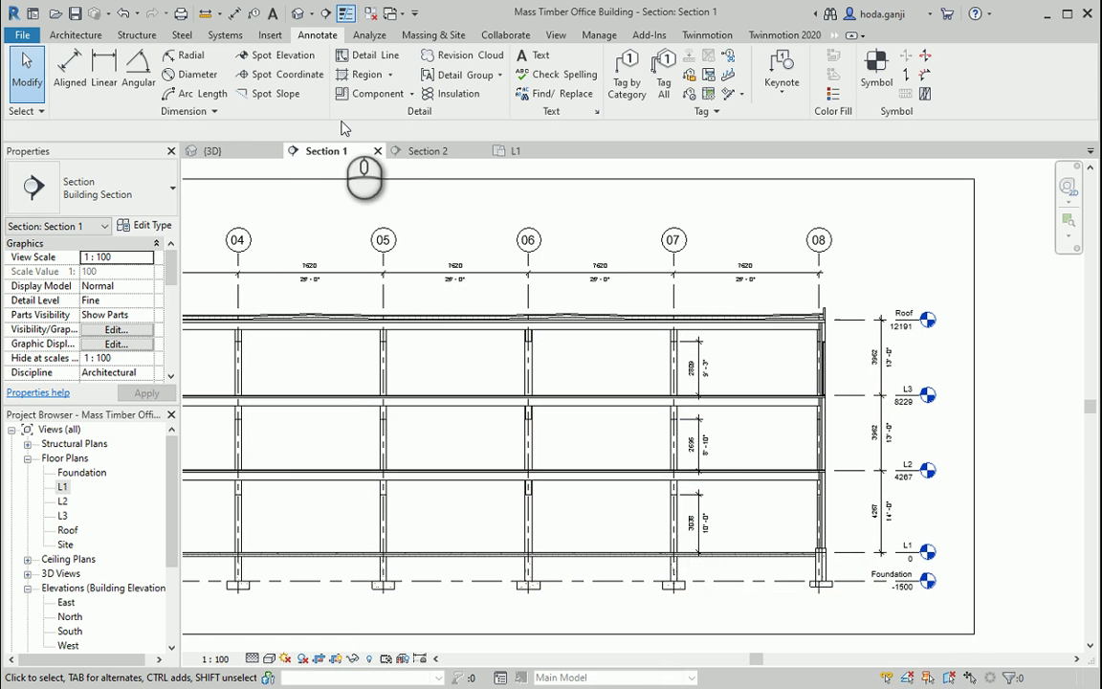
{"action": "left_click", "coordinate": [555, 36]}
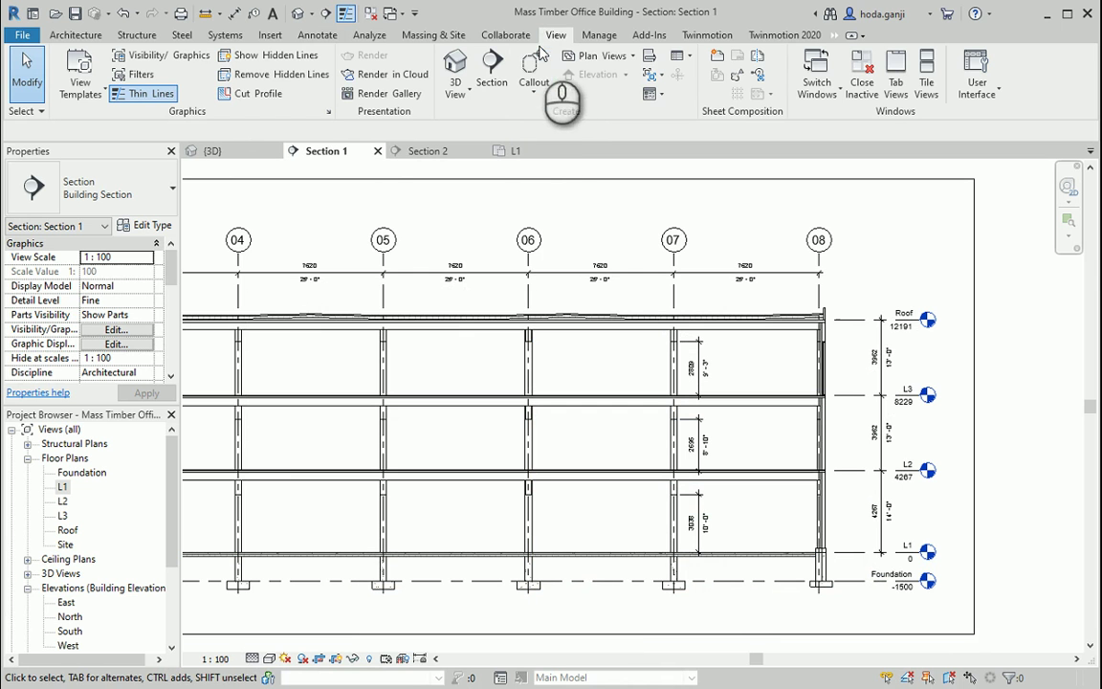
{"action": "key", "text": "alt+Tab"}
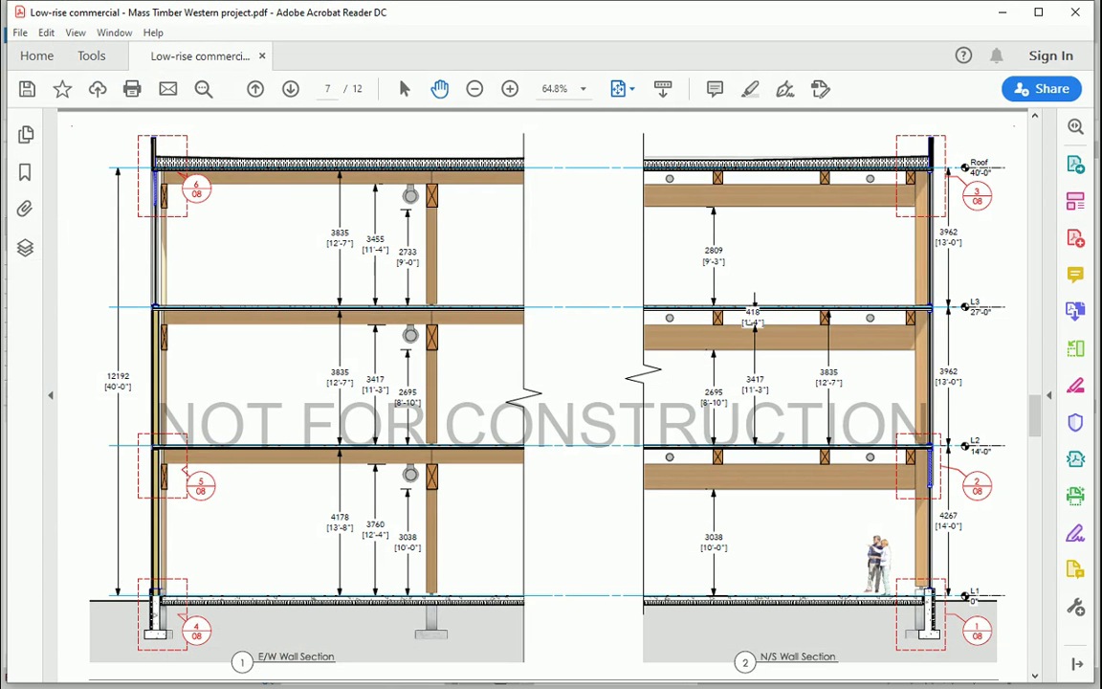
{"action": "key", "text": "alt+Tab"}
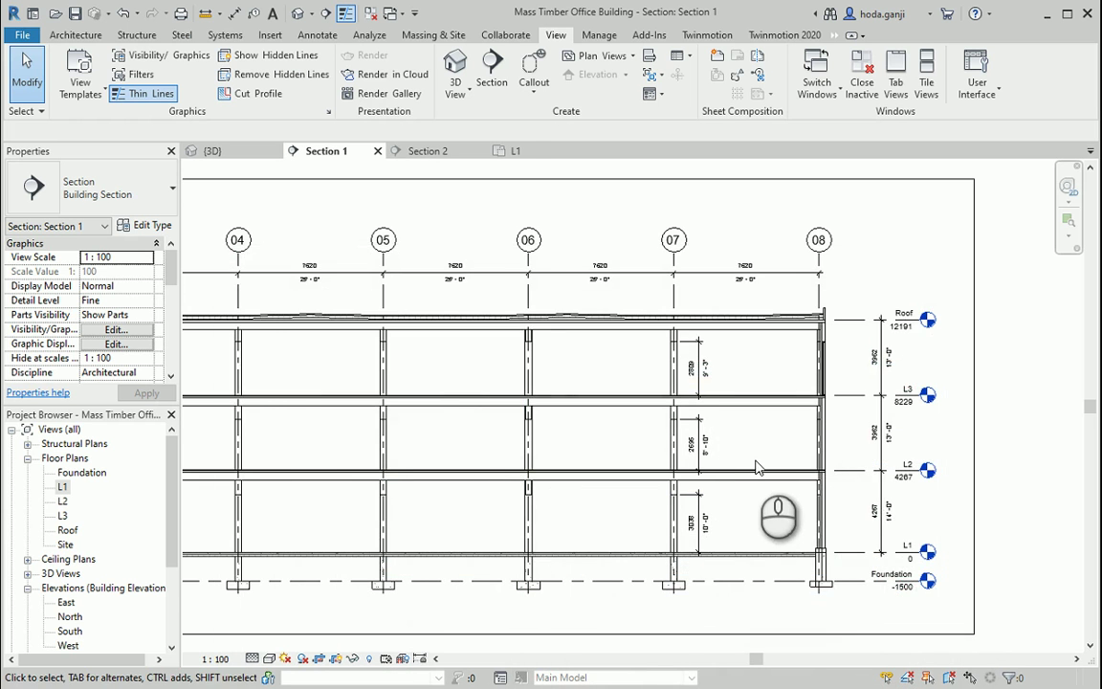
Step: Duplicate the Section 1 view with detailing
{"action": "scroll", "coordinate": [756, 467], "scroll_direction": "down", "scroll_amount": 3}
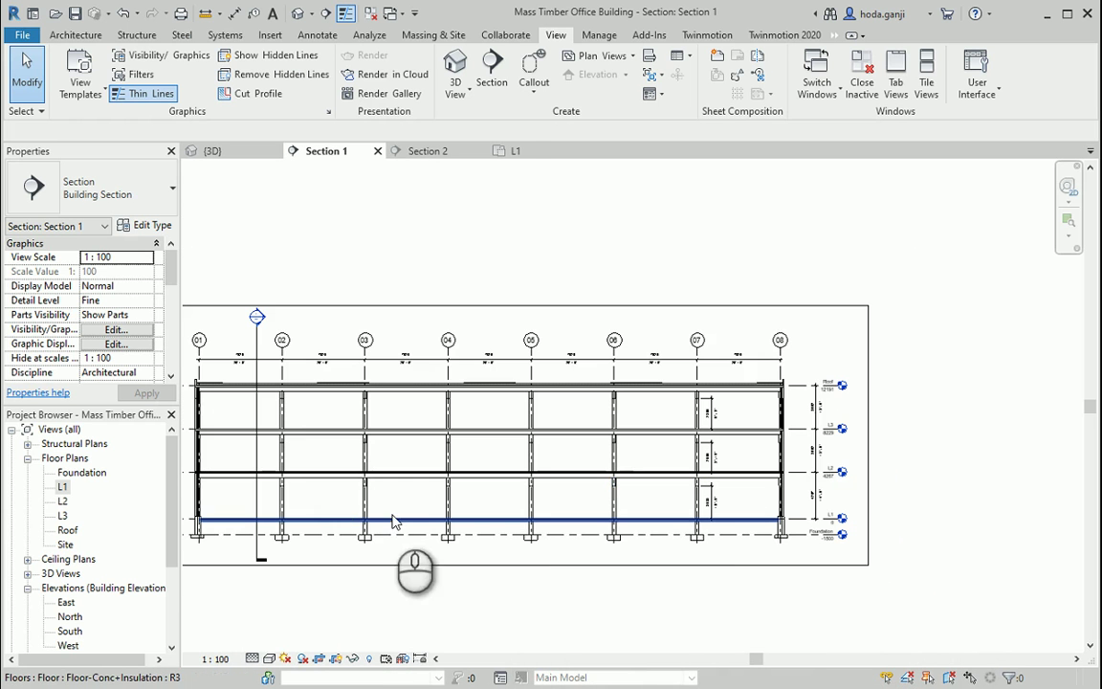
{"action": "scroll", "coordinate": [95, 536], "scroll_direction": "down", "scroll_amount": 3}
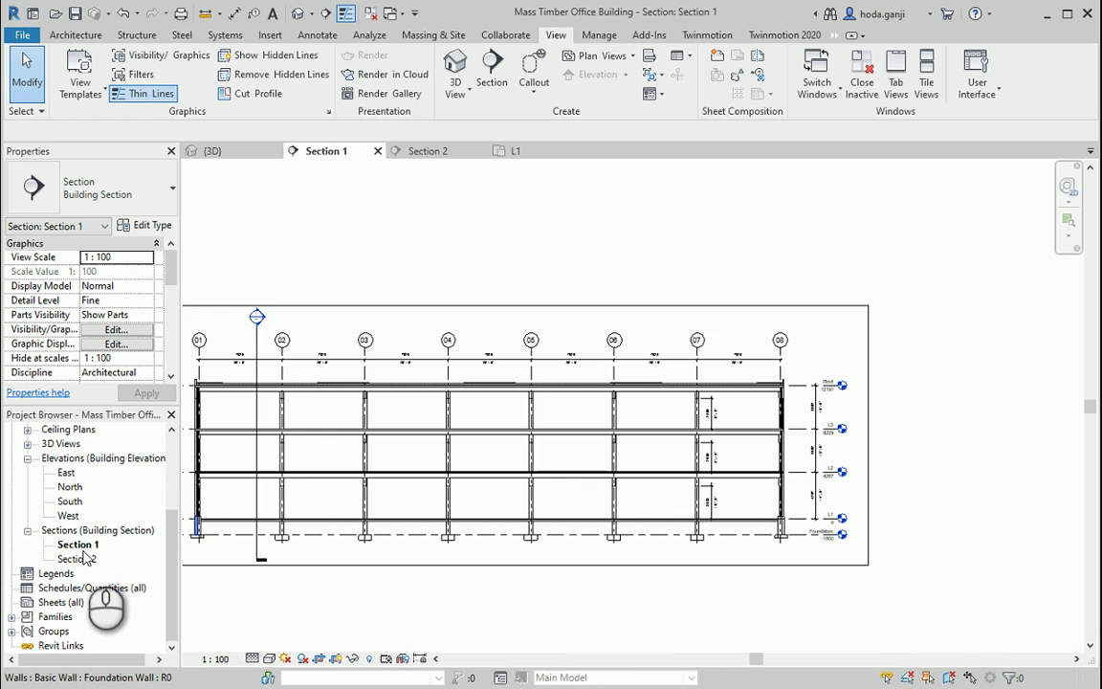
{"action": "right_click", "coordinate": [81, 546]}
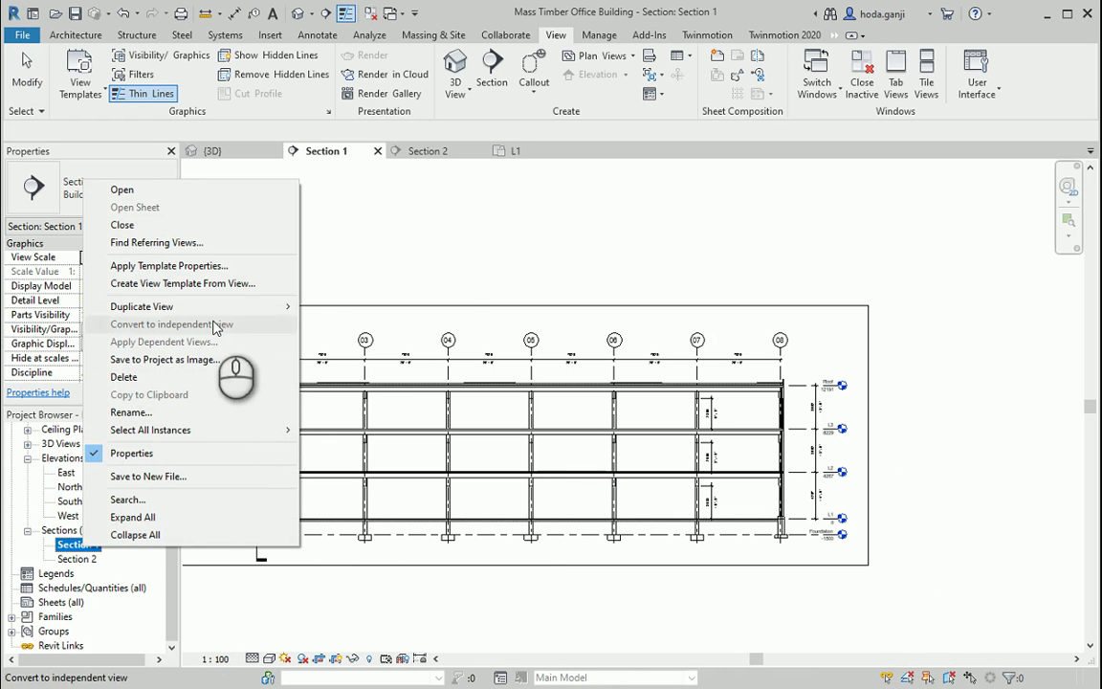
{"action": "left_click", "coordinate": [215, 306]}
{"action": "left_click", "coordinate": [369, 324]}
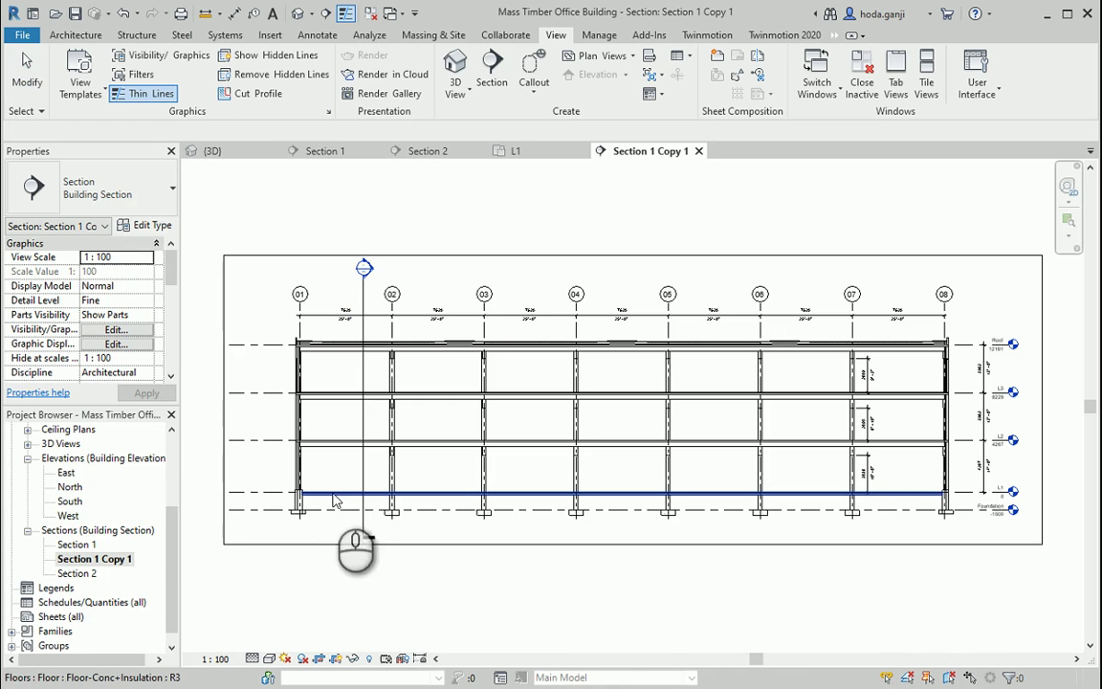
Step: Rename the duplicated section view as Wall Section 1
{"action": "right_click", "coordinate": [76, 560]}
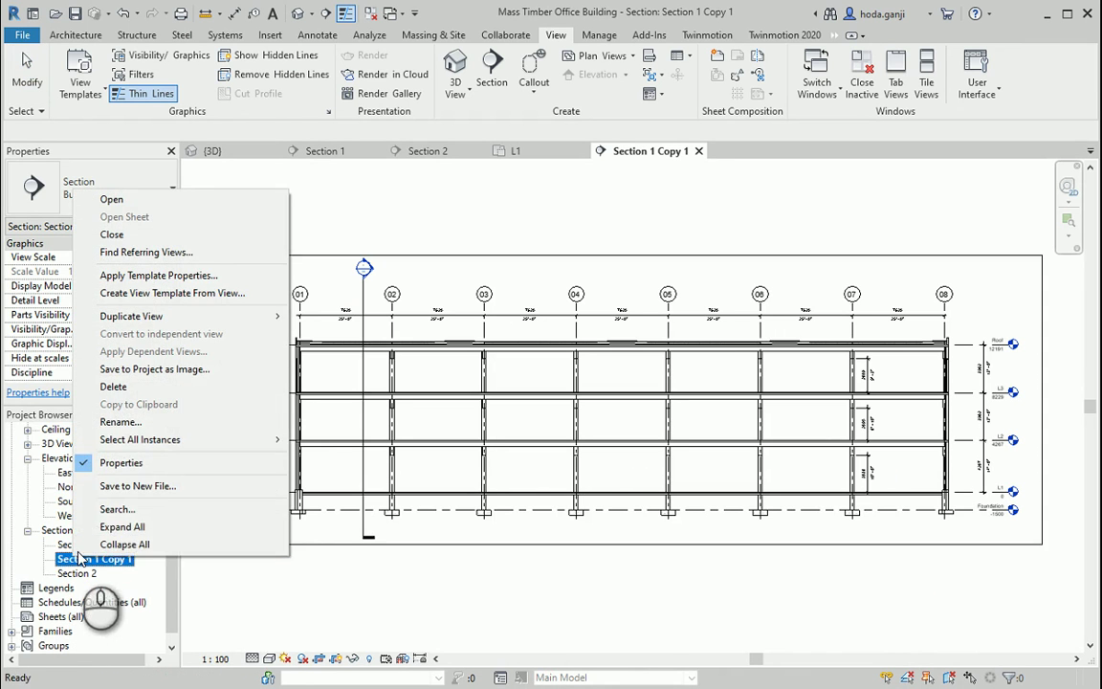
{"action": "left_click", "coordinate": [120, 422]}
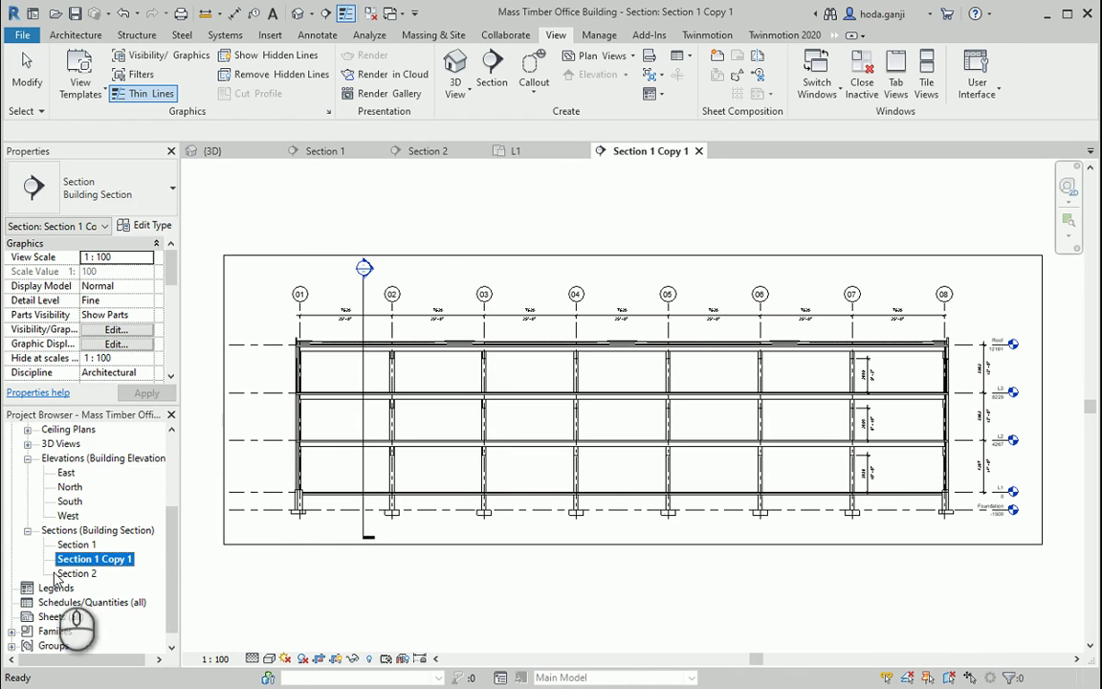
{"action": "right_click", "coordinate": [67, 565]}
{"action": "left_click", "coordinate": [128, 424]}
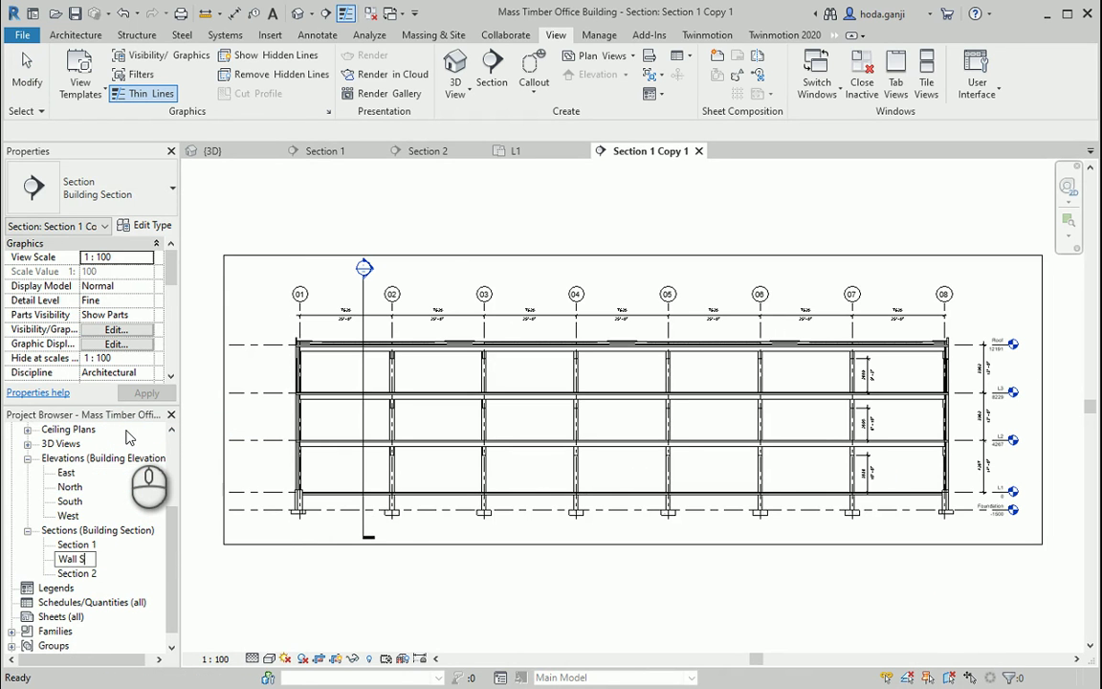
{"action": "type", "text": "Wall Section 1"}
{"action": "key", "text": "Return"}
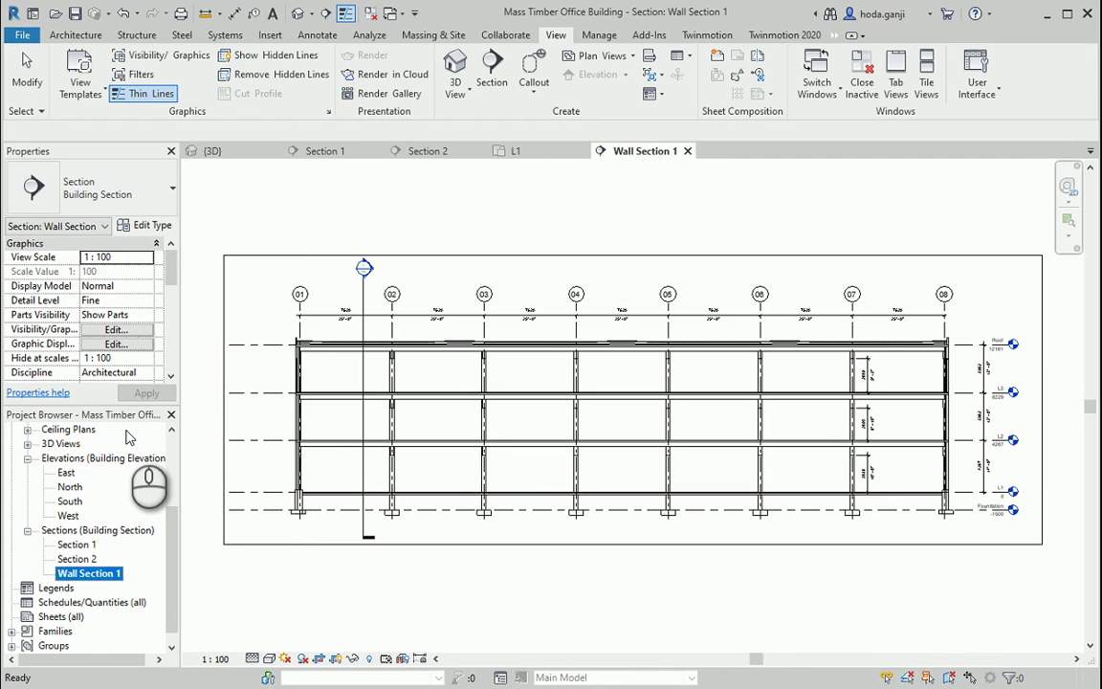
Step: Crop the Wall Section 1 view down to part of the end bay at grid 08, checking the PDF wall sections for reference
{"action": "left_click", "coordinate": [223, 461]}
{"action": "left_click", "coordinate": [225, 467]}
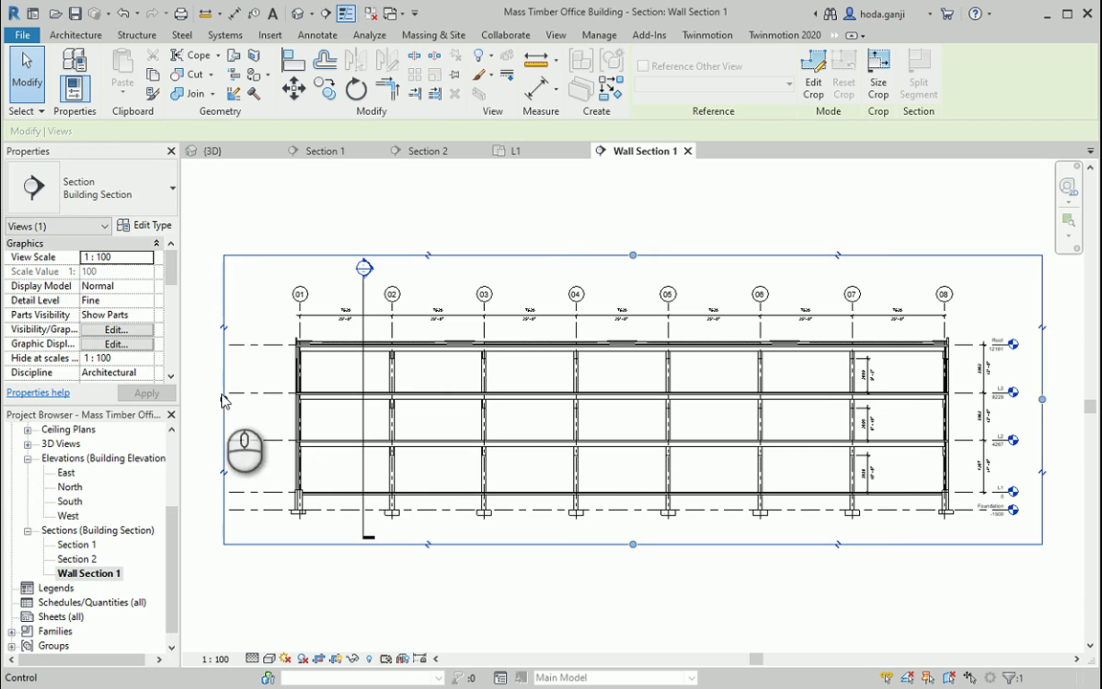
{"action": "left_click_drag", "start_coordinate": [900, 414], "coordinate": [875, 419]}
{"action": "key", "text": "alt+Tab"}
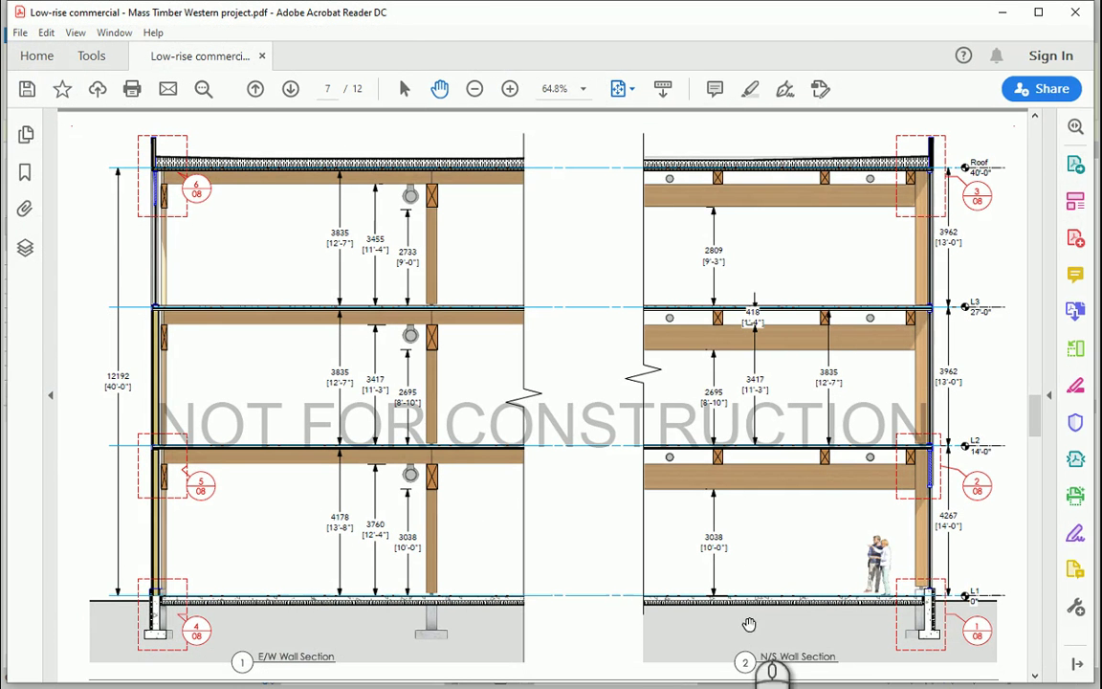
{"action": "key", "text": "alt+Tab"}
{"action": "scroll", "coordinate": [434, 449], "scroll_direction": "down", "scroll_amount": 2}
{"action": "scroll", "coordinate": [792, 421], "scroll_direction": "up", "scroll_amount": 3}
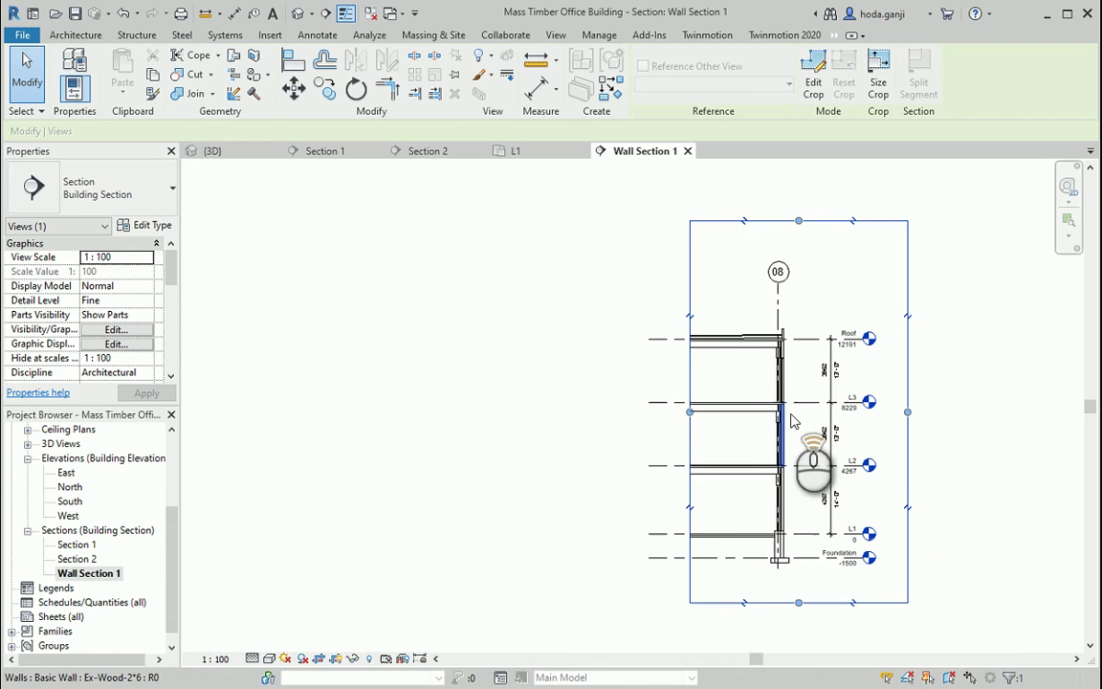
Step: Extend the crop region of Wall Section 1 slightly farther left to show more of the bay beside grid 08
{"action": "left_click_drag", "start_coordinate": [690, 411], "coordinate": [662, 412]}
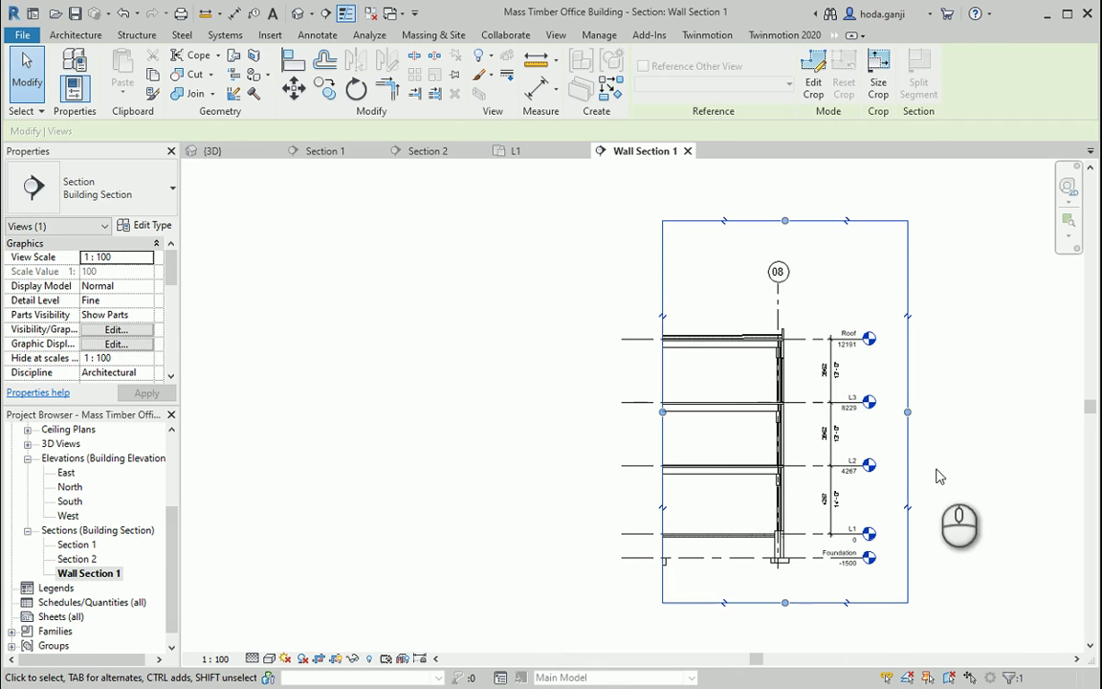
{"action": "scroll", "coordinate": [972, 502], "scroll_direction": "up", "scroll_amount": 1}
{"action": "scroll", "coordinate": [454, 499], "scroll_direction": "down", "scroll_amount": 1}
{"action": "left_click", "coordinate": [907, 532]}
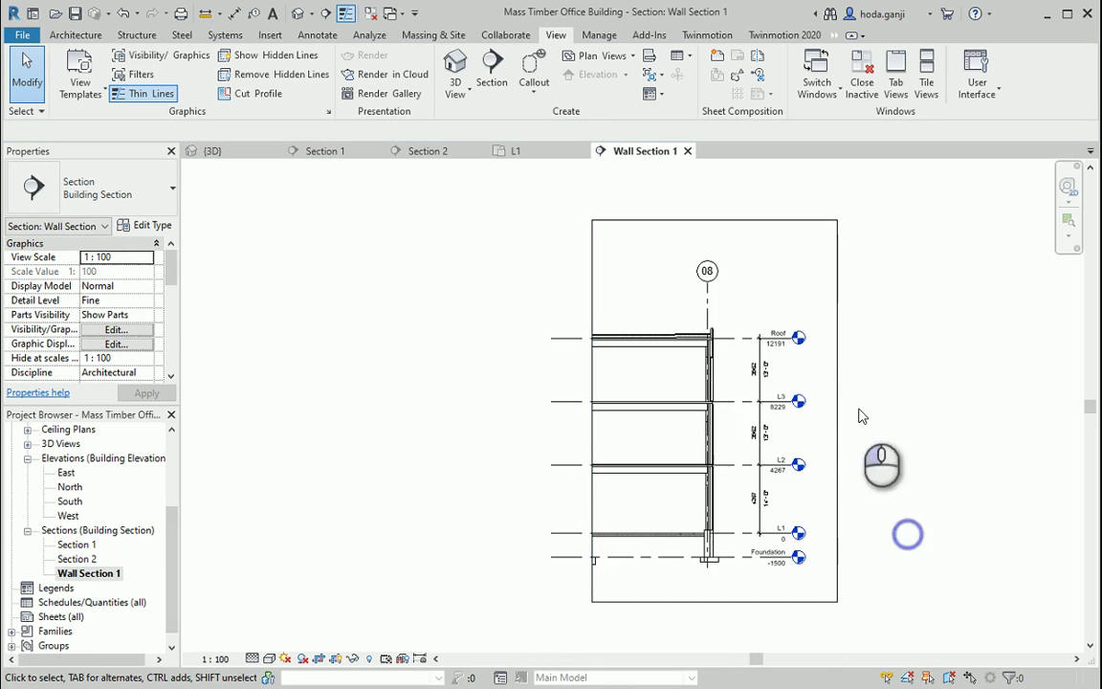
Step: Try a 1:50 scale for the Wall Section 1 view and return it to 1:100
{"action": "scroll", "coordinate": [847, 484], "scroll_direction": "up", "scroll_amount": 2}
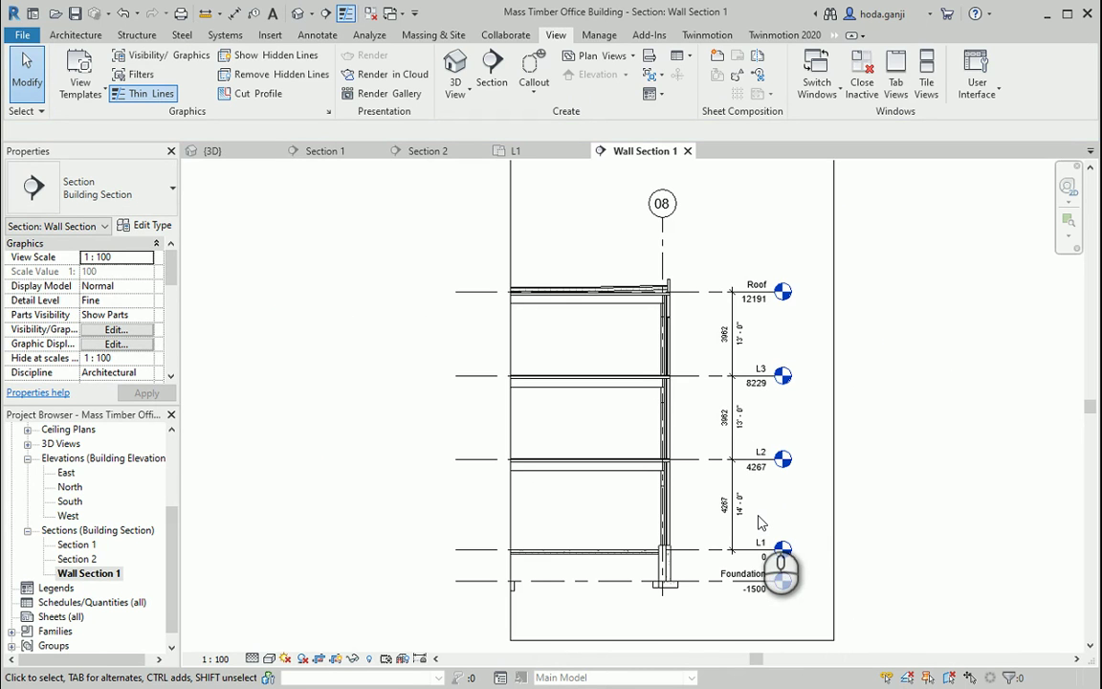
{"action": "left_click", "coordinate": [216, 660]}
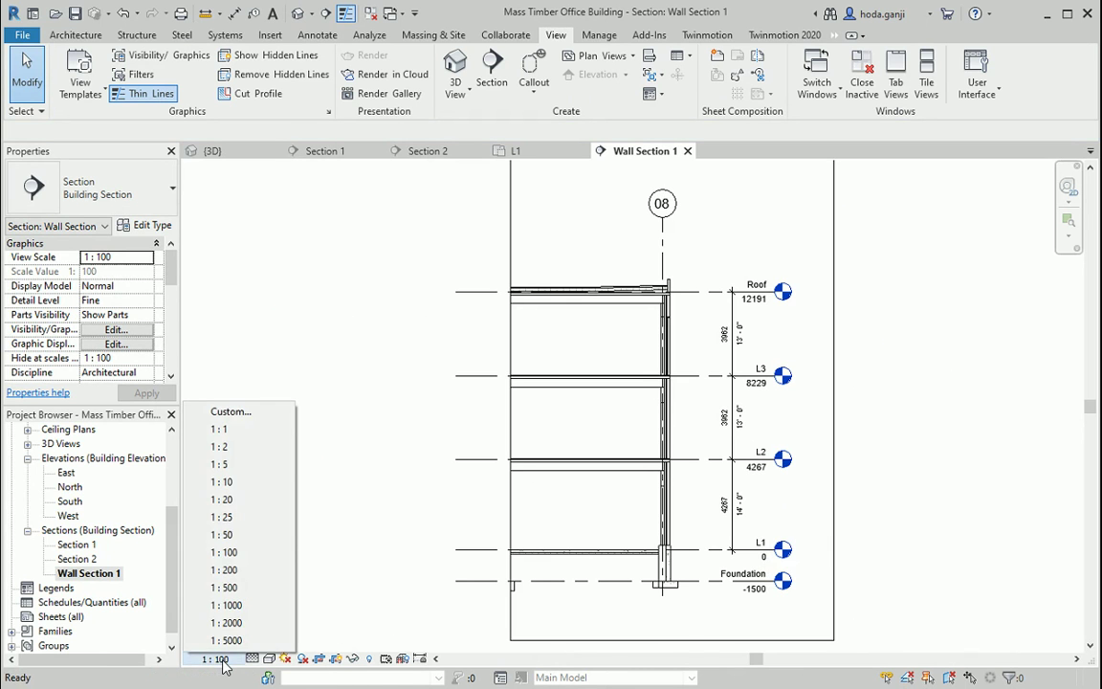
{"action": "left_click", "coordinate": [224, 535]}
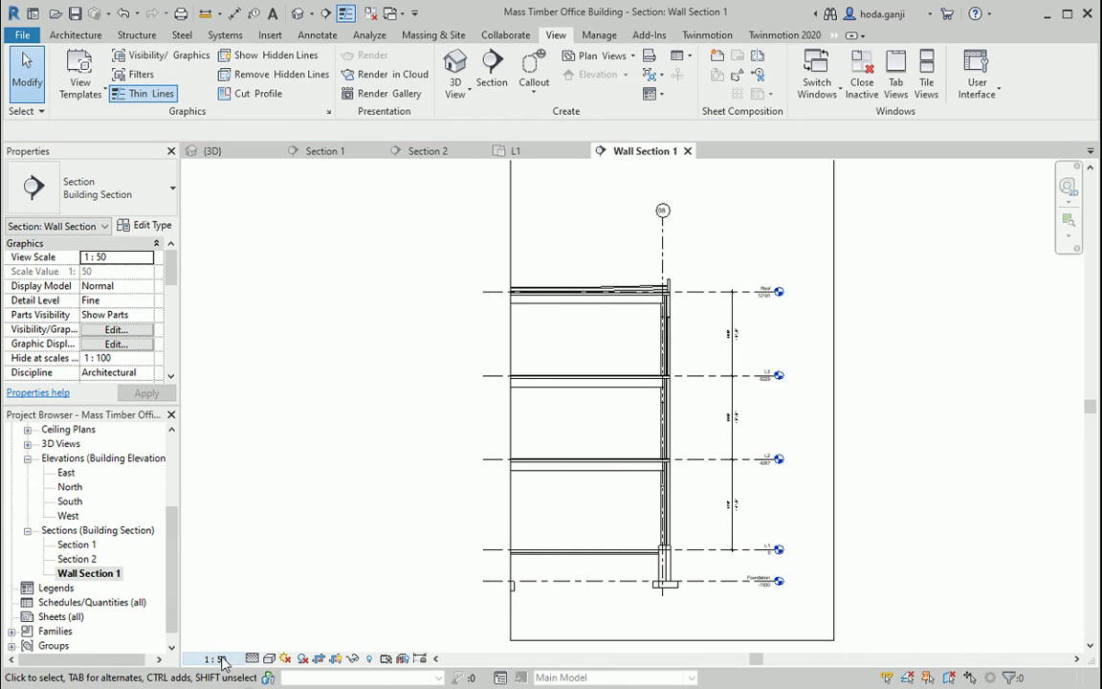
{"action": "scroll", "coordinate": [637, 426], "scroll_direction": "up", "scroll_amount": 1}
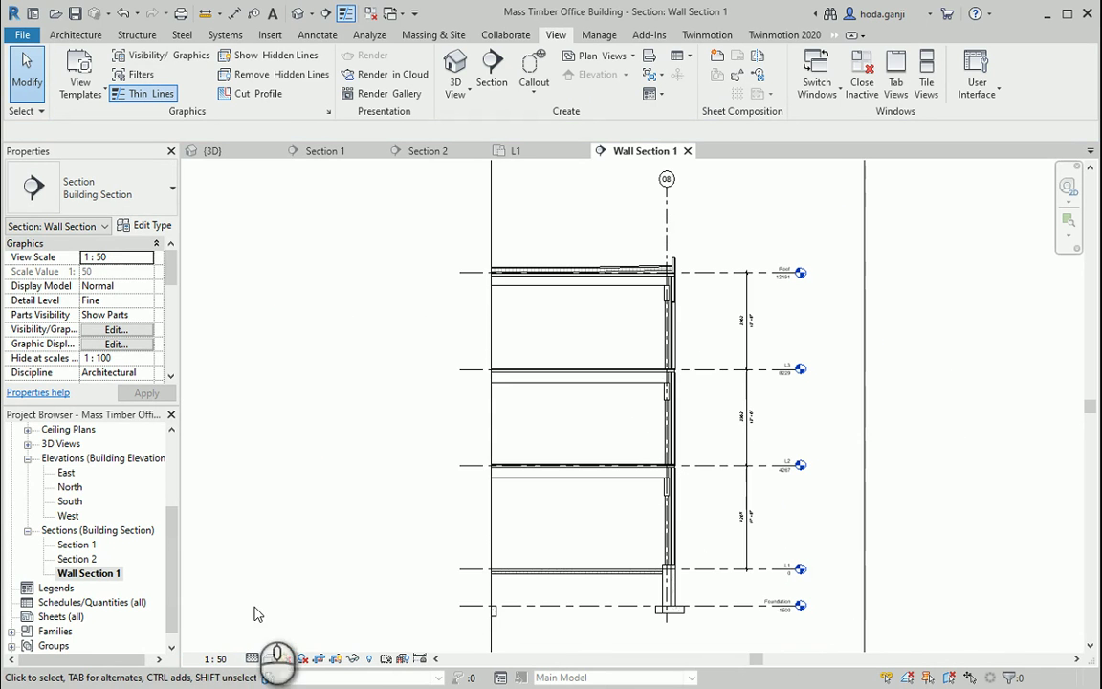
{"action": "left_click", "coordinate": [220, 660]}
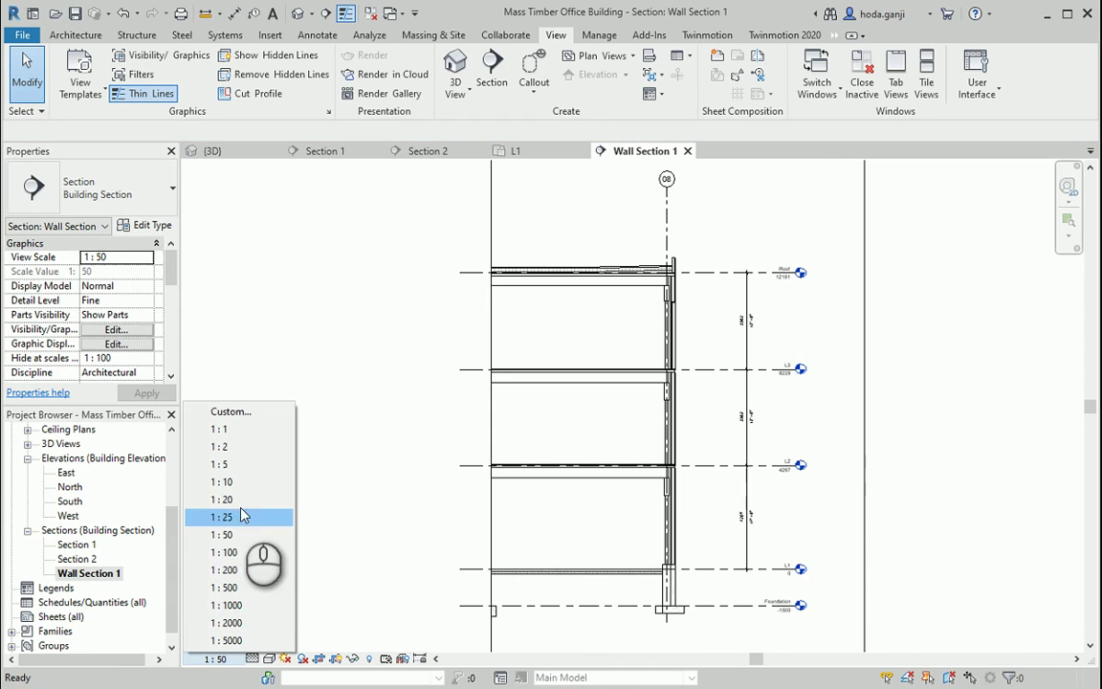
{"action": "left_click", "coordinate": [237, 552]}
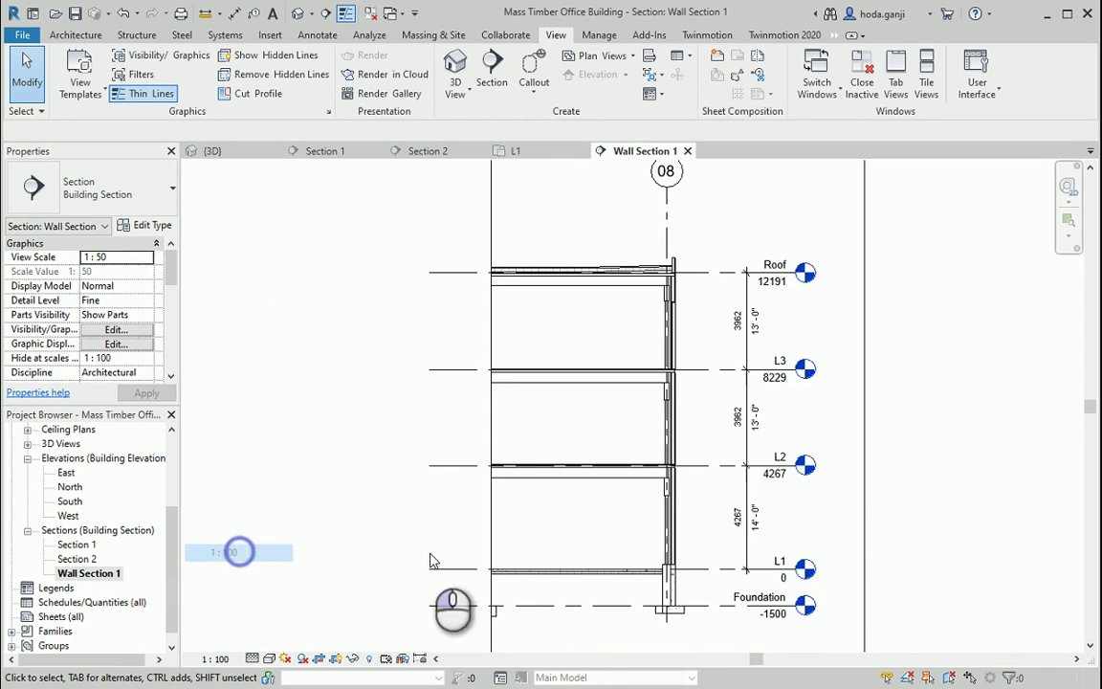
Step: Pull the left crop boundary of Wall Section 1 slightly inward toward grid 08
{"action": "left_click", "coordinate": [489, 546]}
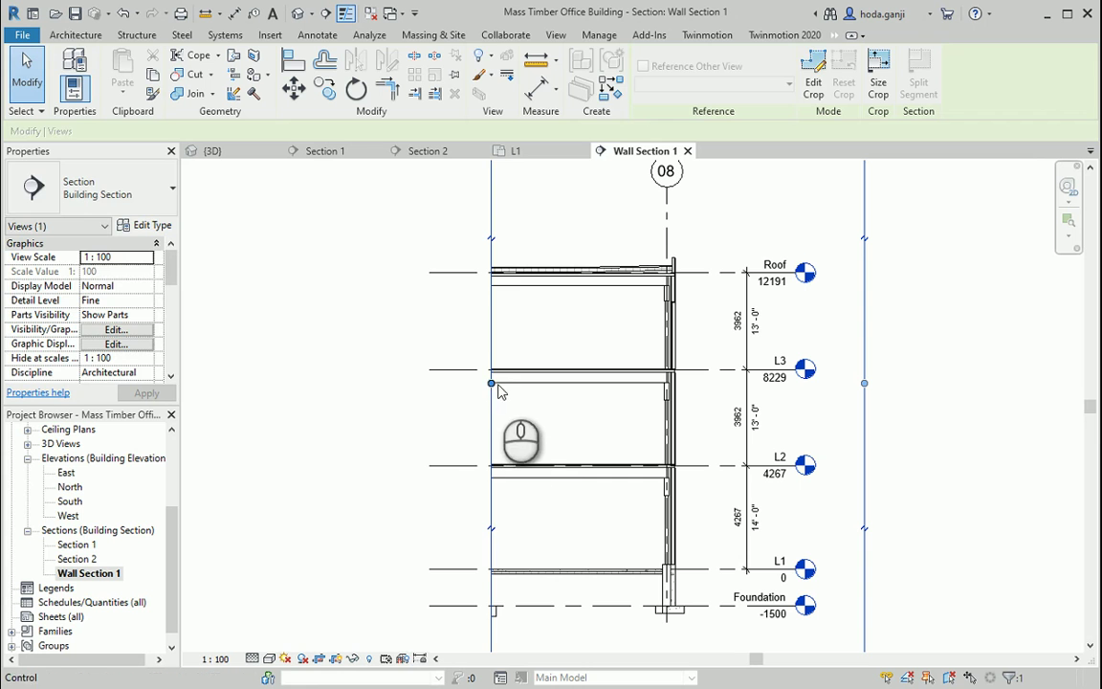
{"action": "left_click_drag", "start_coordinate": [492, 383], "coordinate": [498, 383]}
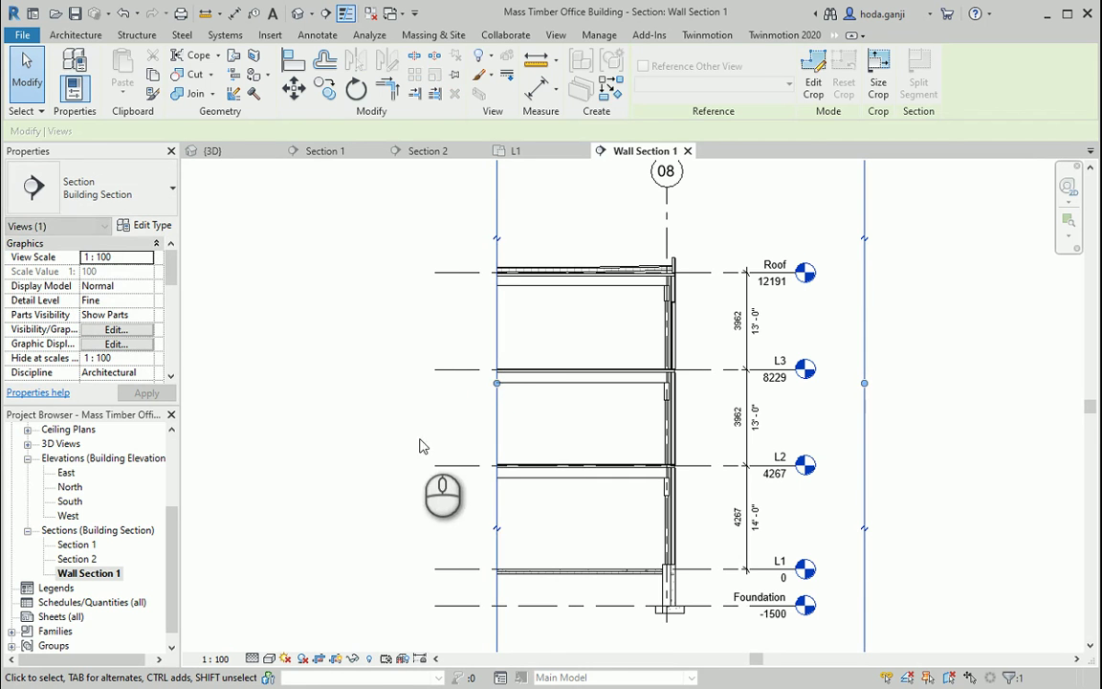
{"action": "left_click", "coordinate": [368, 441]}
{"action": "scroll", "coordinate": [509, 402], "scroll_direction": "down", "scroll_amount": 1}
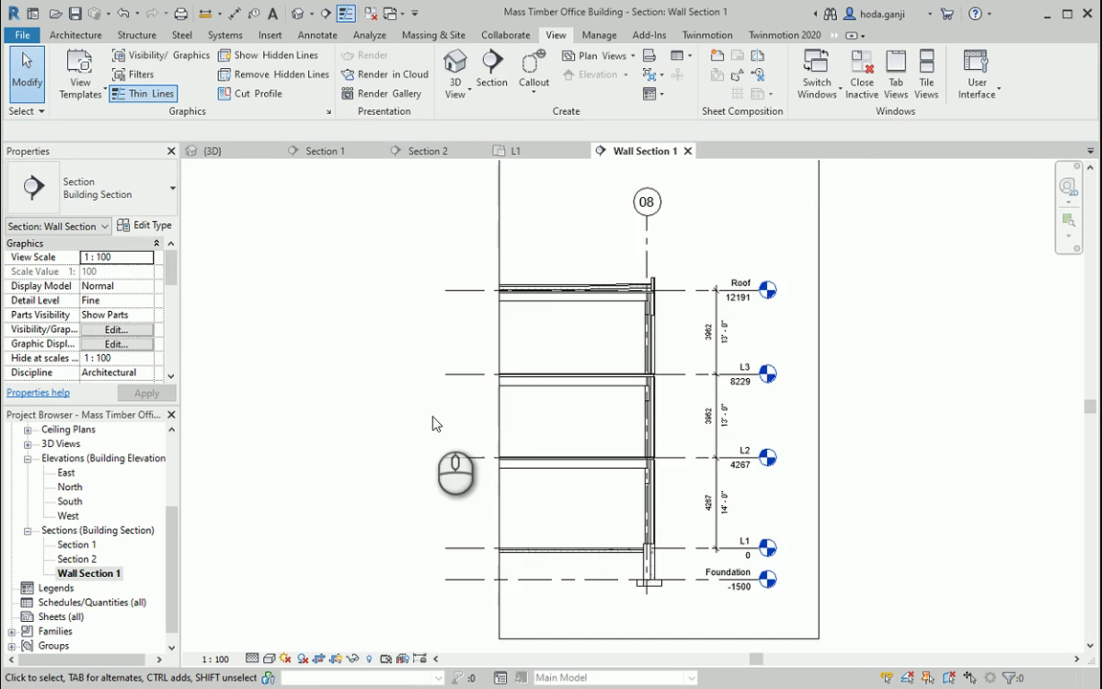
{"action": "scroll", "coordinate": [433, 424], "scroll_direction": "down", "scroll_amount": 1}
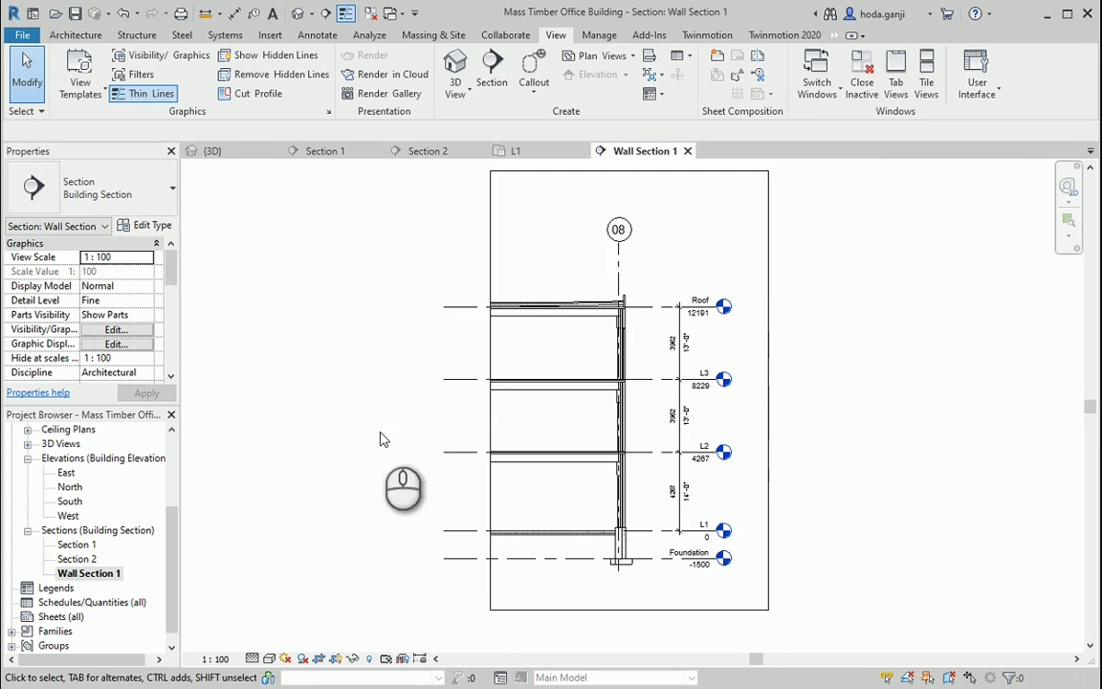
Step: Shorten the left ends of the aligned level lines to meet the left crop boundary of Wall Section 1
{"action": "left_click", "coordinate": [337, 660]}
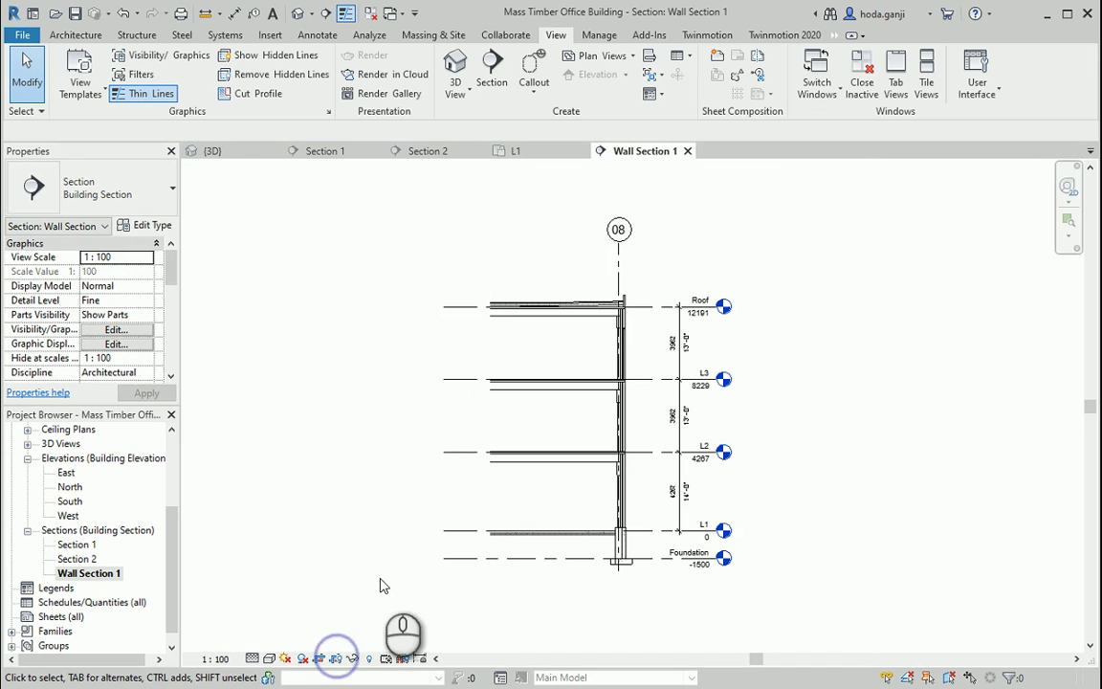
{"action": "left_click", "coordinate": [347, 662]}
{"action": "left_click", "coordinate": [436, 558]}
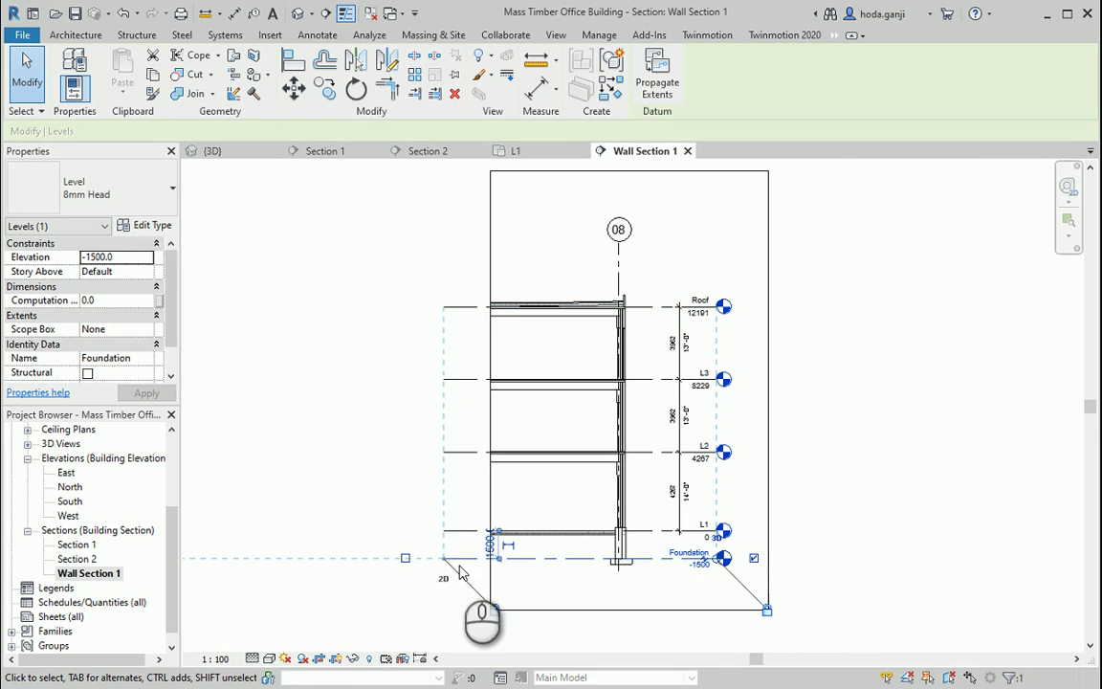
{"action": "left_click_drag", "start_coordinate": [443, 558], "coordinate": [490, 559]}
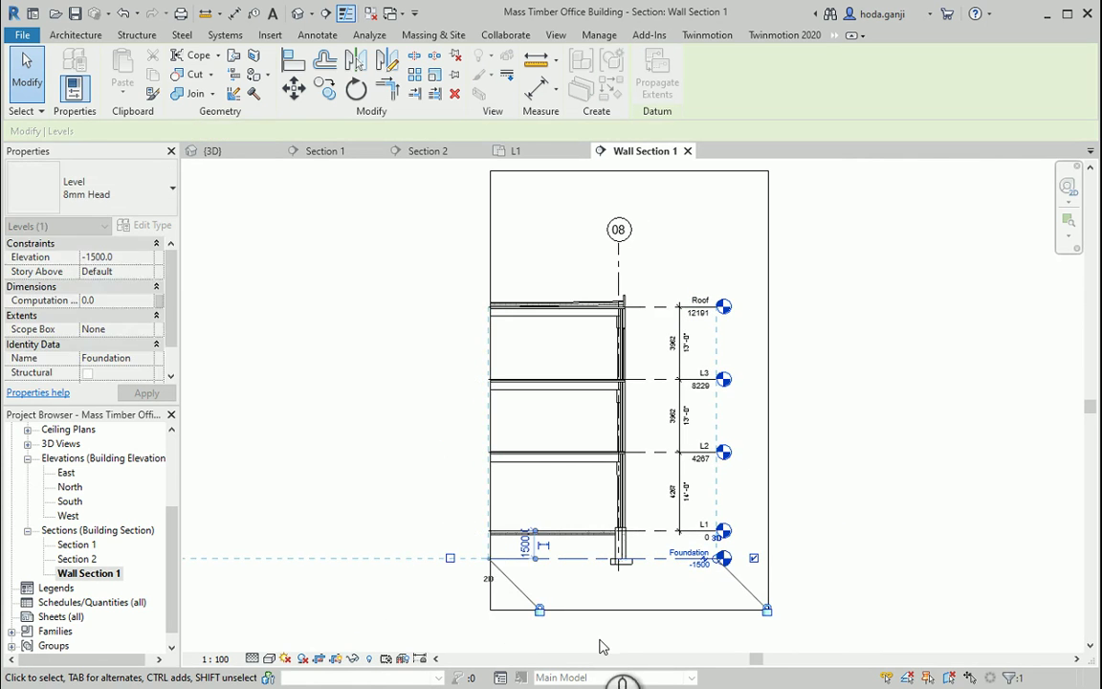
{"action": "left_click", "coordinate": [602, 644]}
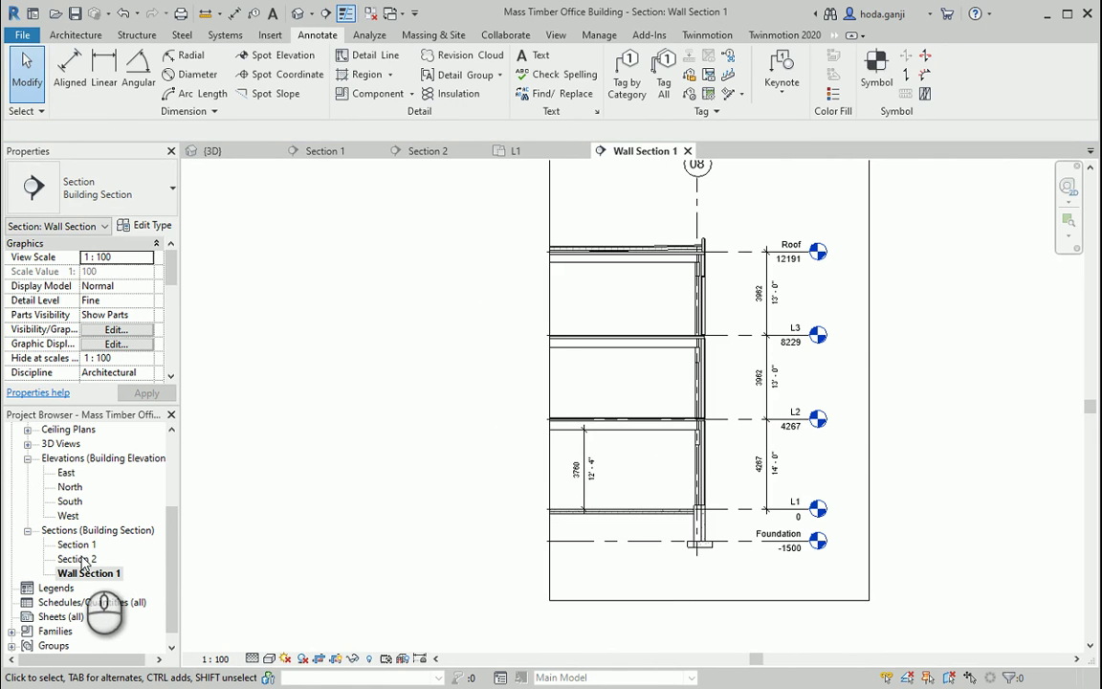
Step: Duplicate the Section 2 view with detailing and rename the copy Wall Section 2
{"action": "double_click", "coordinate": [76, 558]}
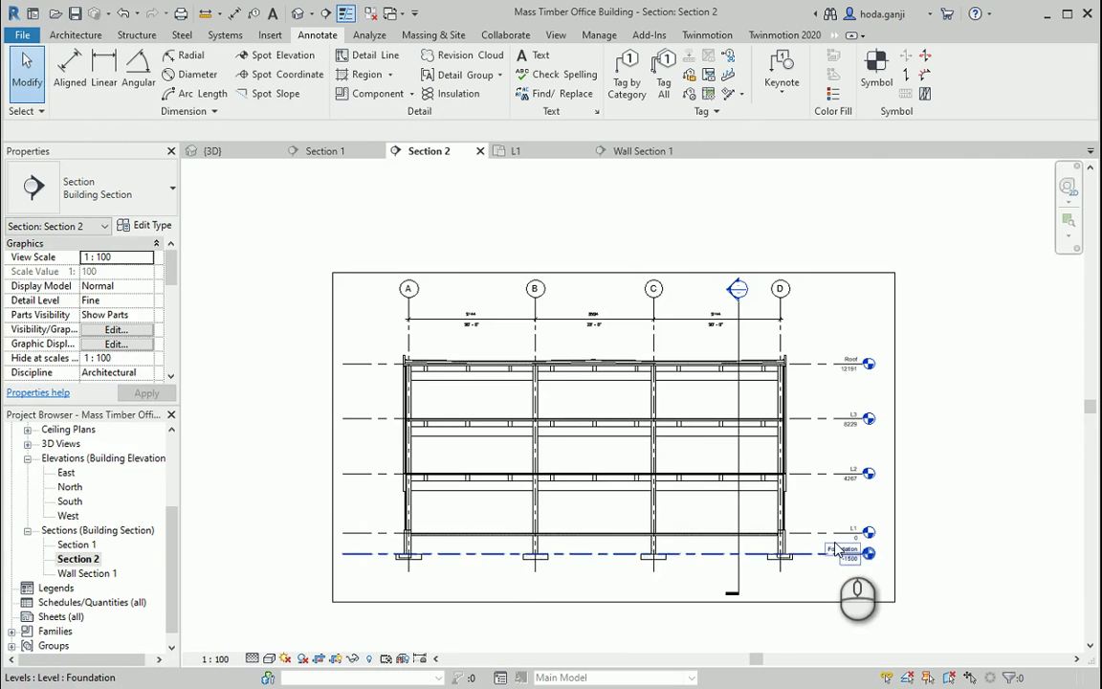
{"action": "scroll", "coordinate": [835, 549], "scroll_direction": "up", "scroll_amount": 2}
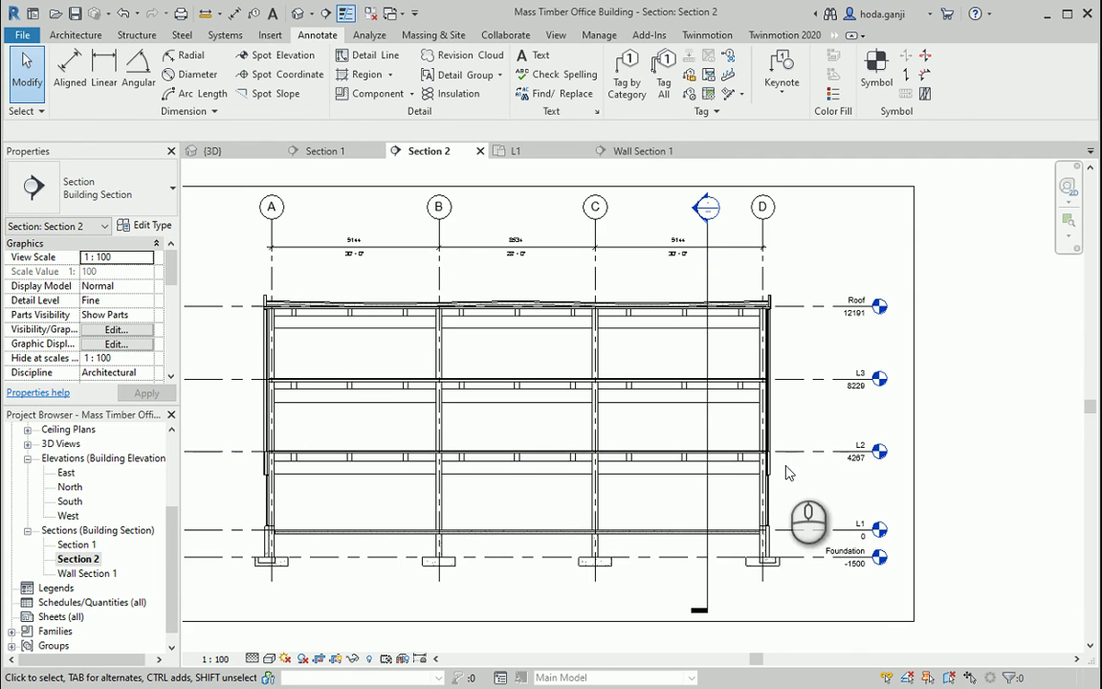
{"action": "right_click", "coordinate": [79, 559]}
{"action": "mouse_move", "coordinate": [211, 322]}
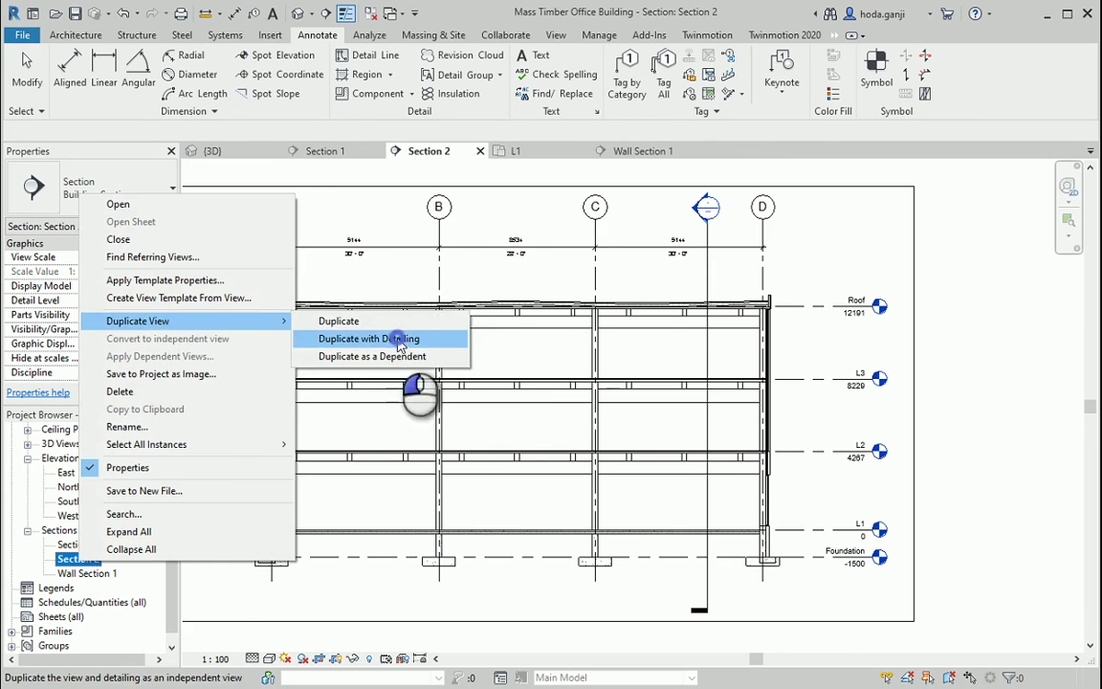
{"action": "left_click", "coordinate": [392, 340]}
{"action": "right_click", "coordinate": [94, 574]}
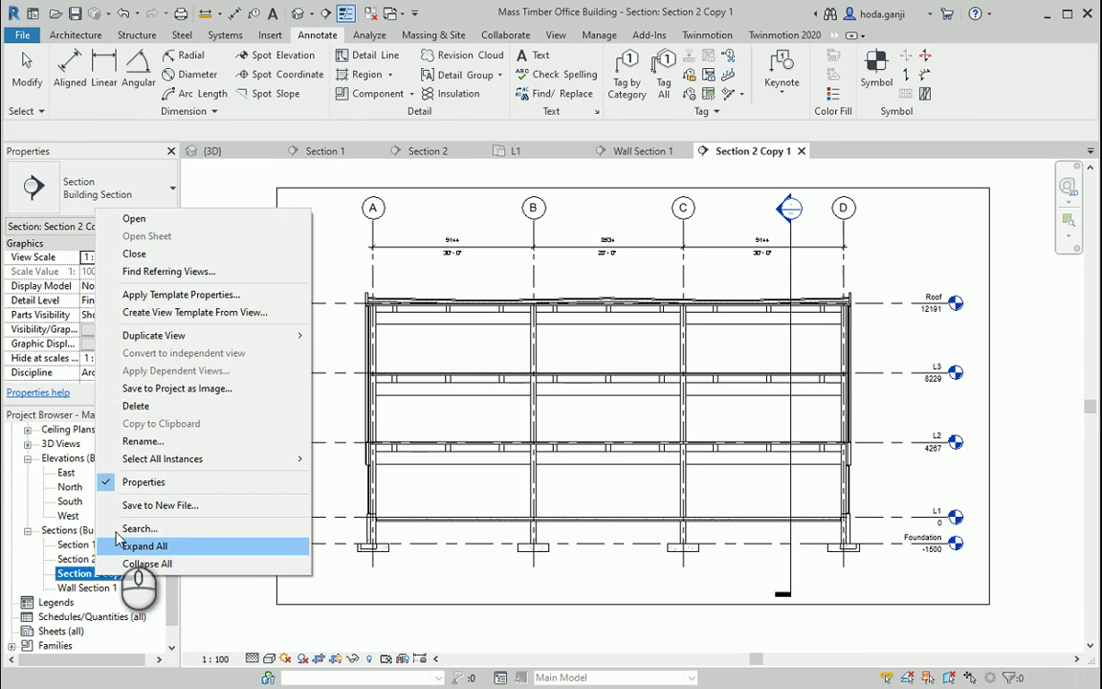
{"action": "left_click", "coordinate": [141, 441]}
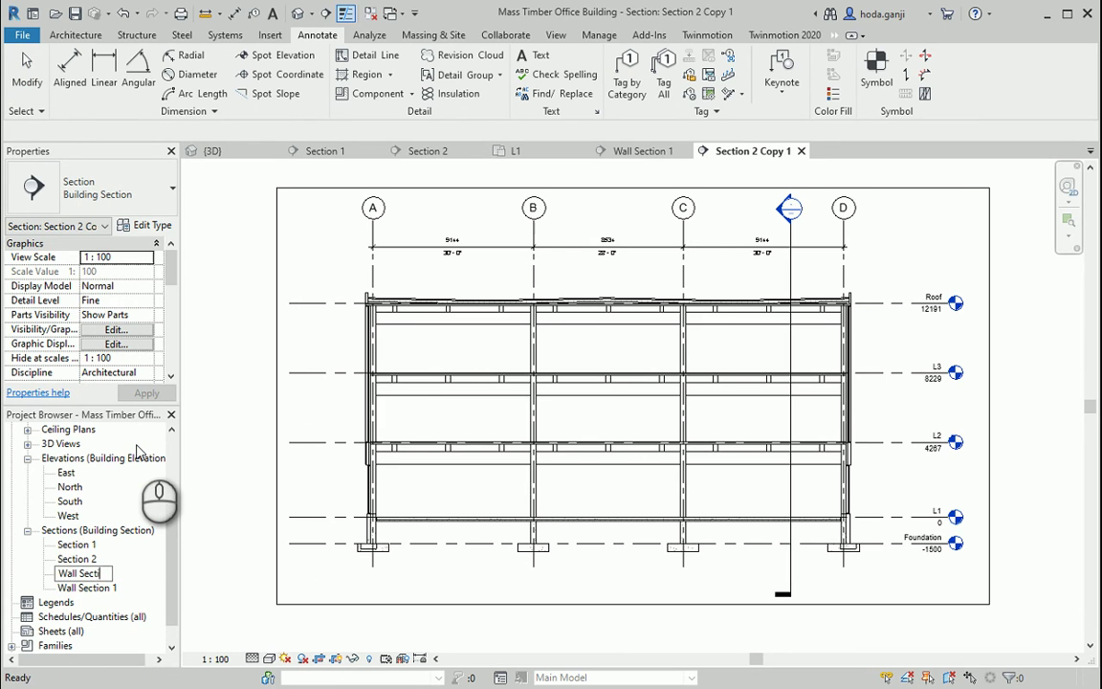
{"action": "type", "text": "Wall Section 2"}
{"action": "key", "text": "Return"}
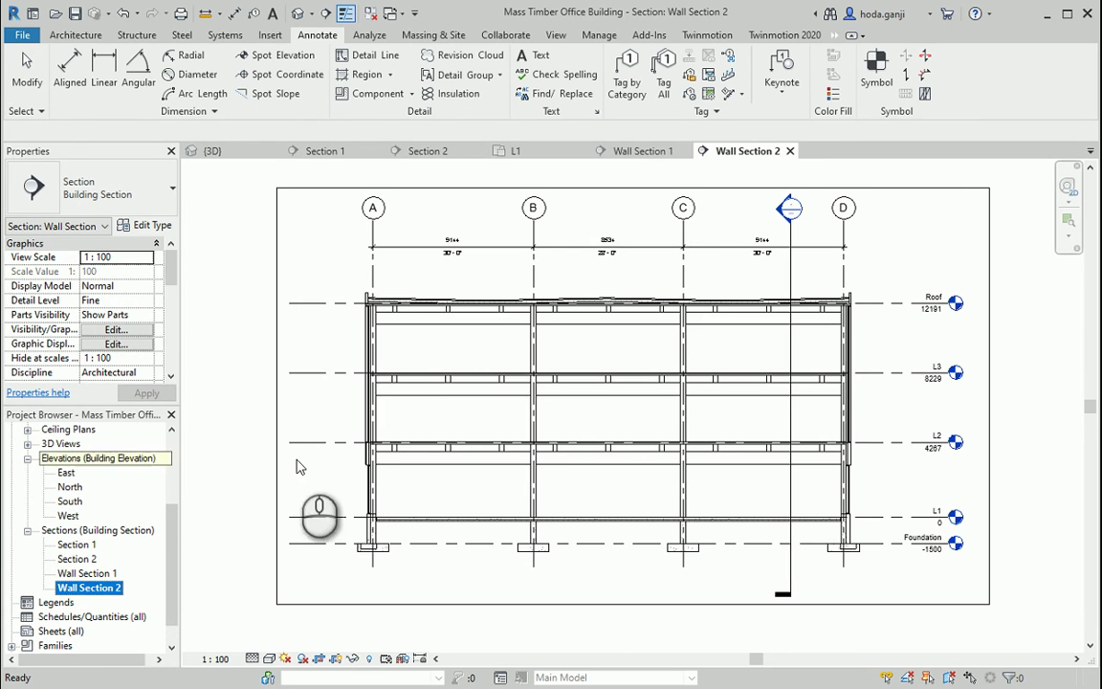
Step: Crop Wall Section 2 from the left to the part of the bay beside grid D and hide the section marker crossing it
{"action": "left_click", "coordinate": [277, 398]}
{"action": "left_click_drag", "start_coordinate": [278, 396], "coordinate": [742, 396]}
{"action": "left_click", "coordinate": [791, 267]}
{"action": "right_click", "coordinate": [791, 265]}
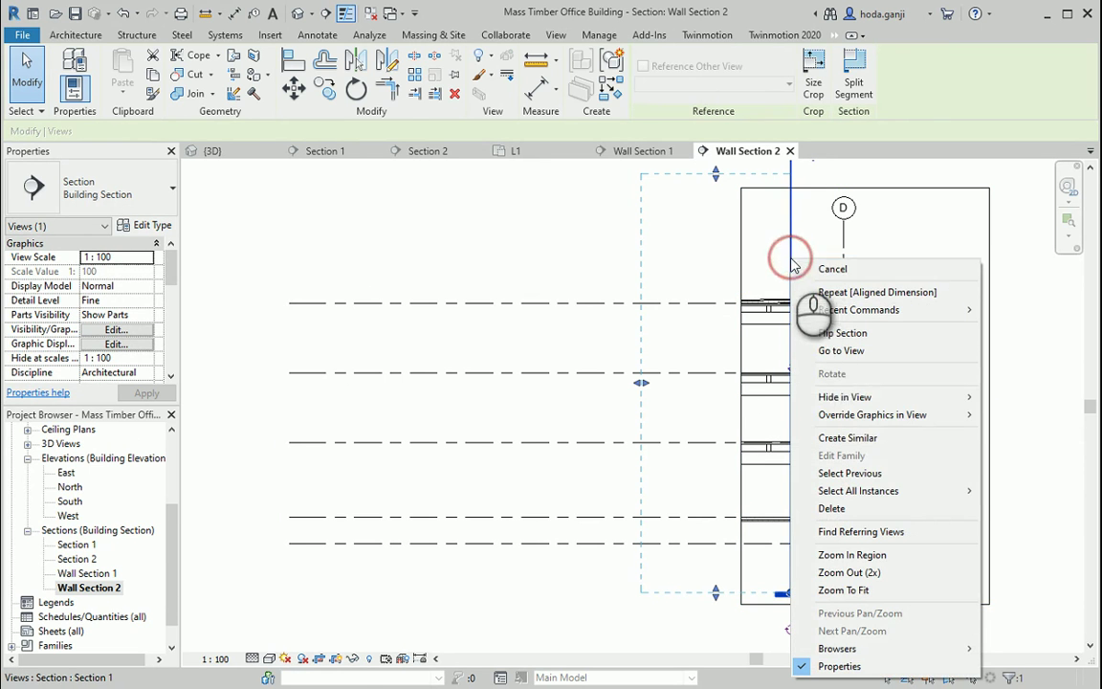
{"action": "mouse_move", "coordinate": [861, 396]}
{"action": "left_click", "coordinate": [1019, 397]}
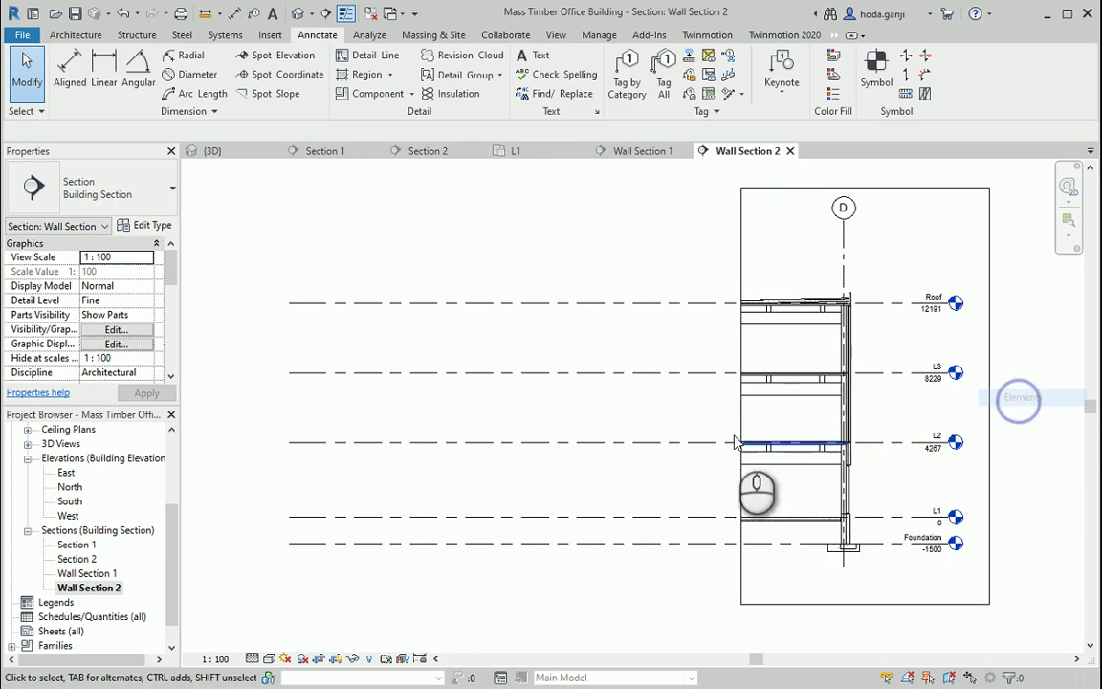
Step: Extend the left crop boundary of Wall Section 2 slightly farther from grid D to show more of the bay
{"action": "scroll", "coordinate": [735, 442], "scroll_direction": "down", "scroll_amount": 2}
{"action": "left_click", "coordinate": [671, 305]}
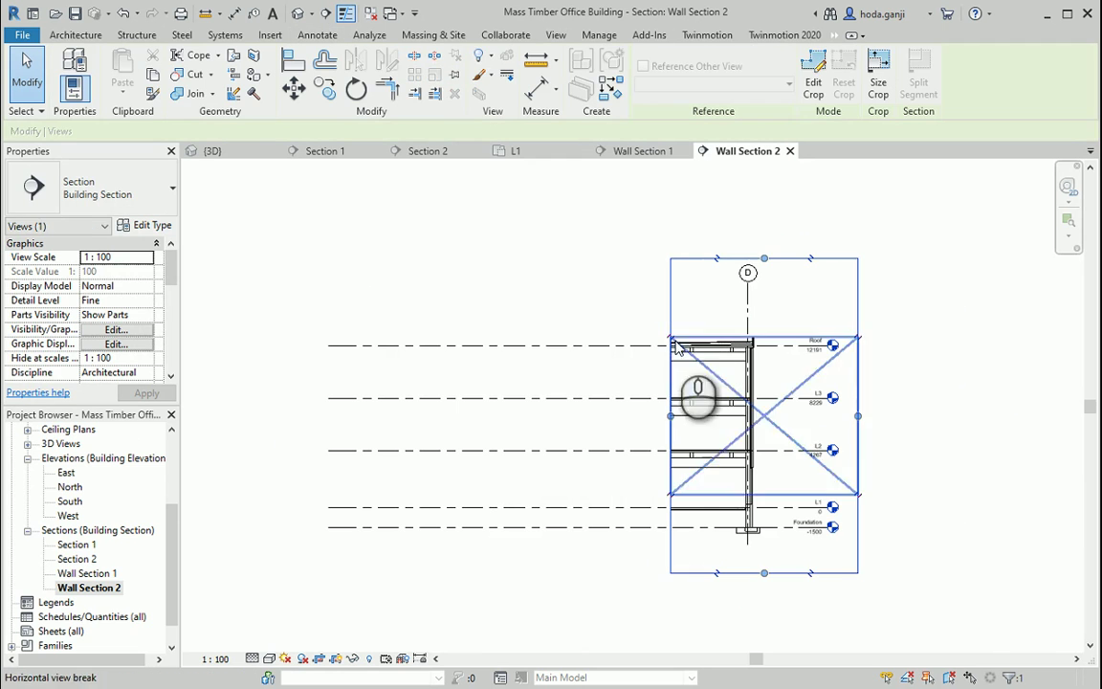
{"action": "mouse_move", "coordinate": [671, 413]}
{"action": "left_mouse_down"}
{"action": "mouse_move", "coordinate": [613, 414]}
{"action": "mouse_move", "coordinate": [642, 418]}
{"action": "left_mouse_up"}
{"action": "scroll", "coordinate": [771, 452], "scroll_direction": "up", "scroll_amount": 1}
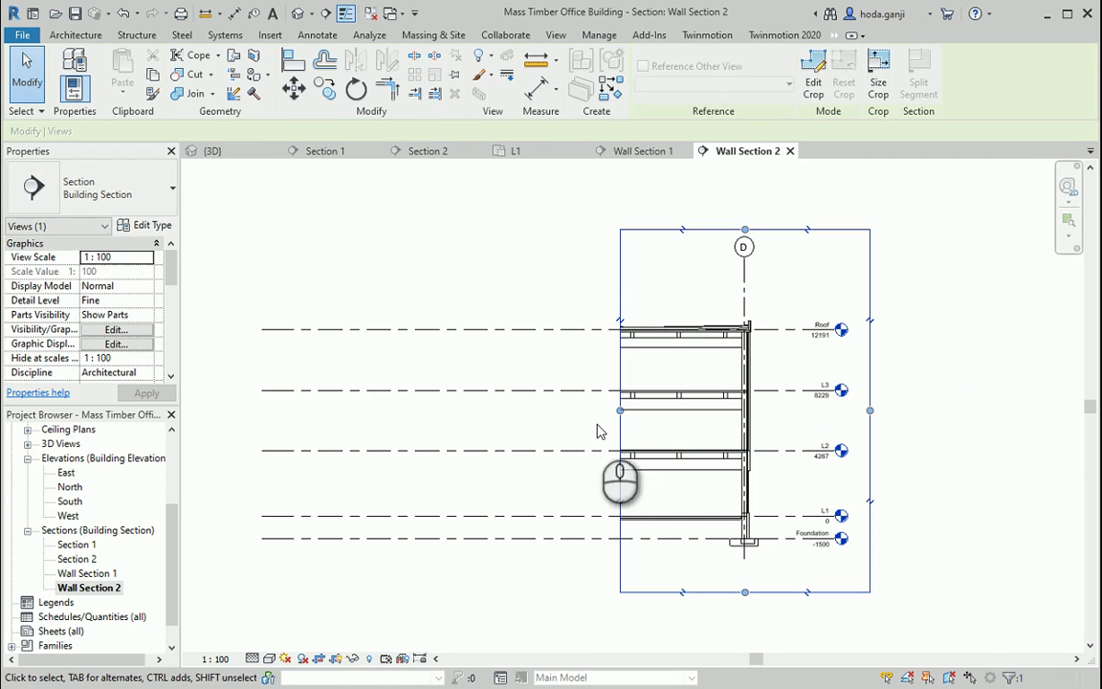
{"action": "left_click", "coordinate": [540, 287]}
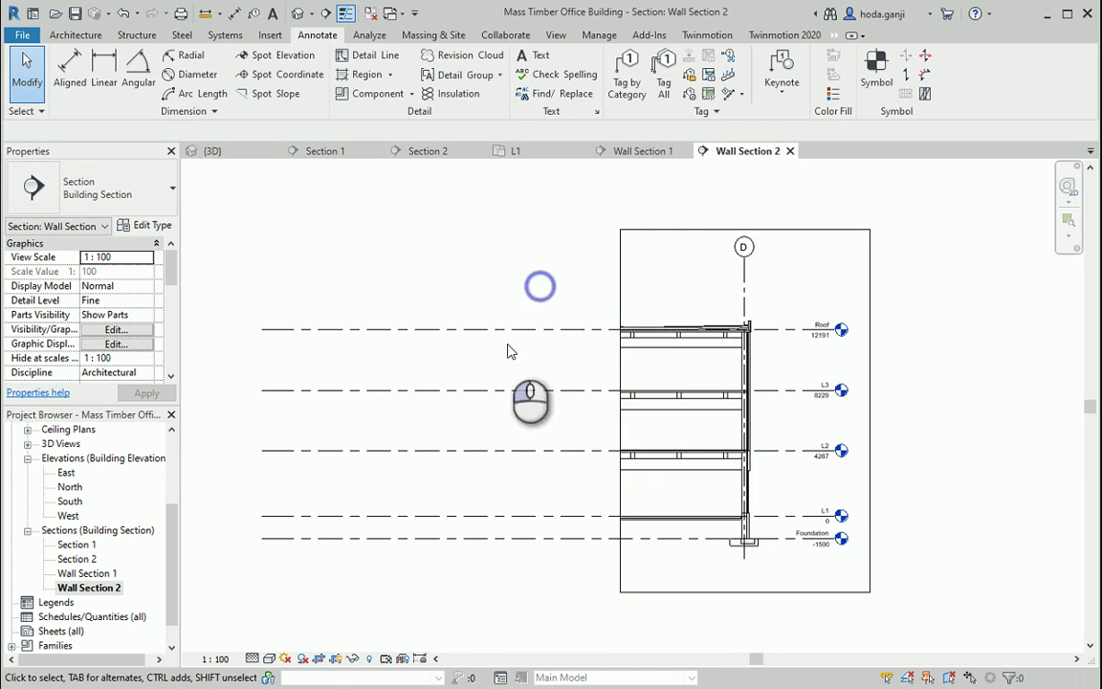
Step: Toggle the crop region's visibility and try to pull the Foundation level's left end toward the crop boundary
{"action": "left_click", "coordinate": [336, 660]}
{"action": "left_click", "coordinate": [336, 660]}
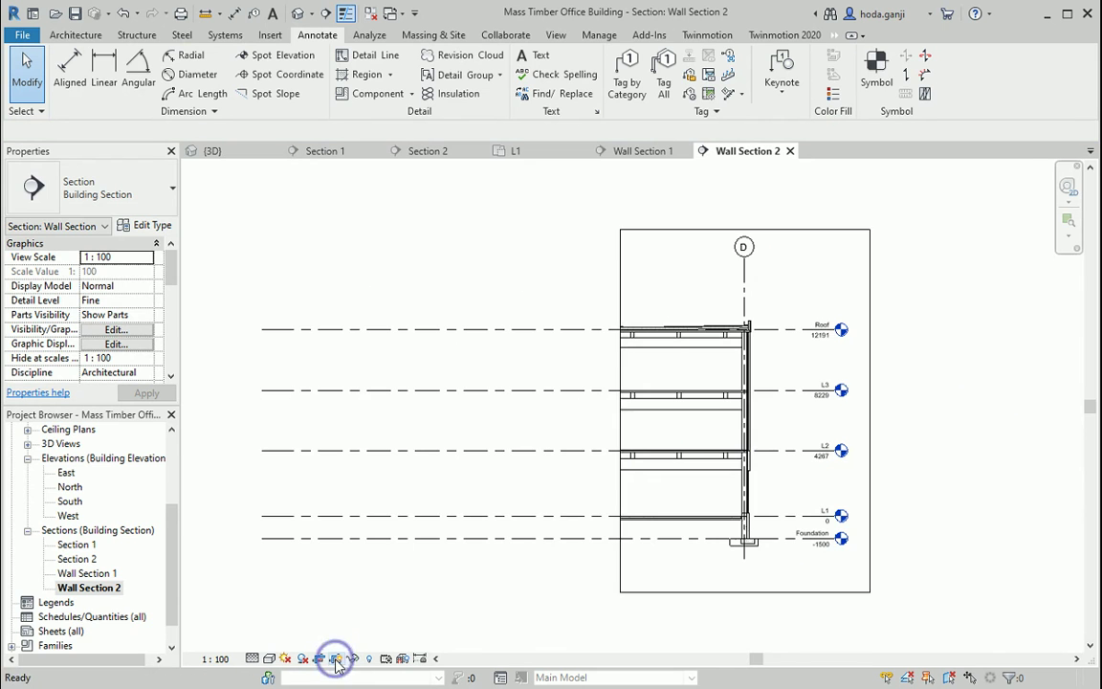
{"action": "scroll", "coordinate": [875, 580], "scroll_direction": "up", "scroll_amount": 1}
{"action": "left_click", "coordinate": [470, 531]}
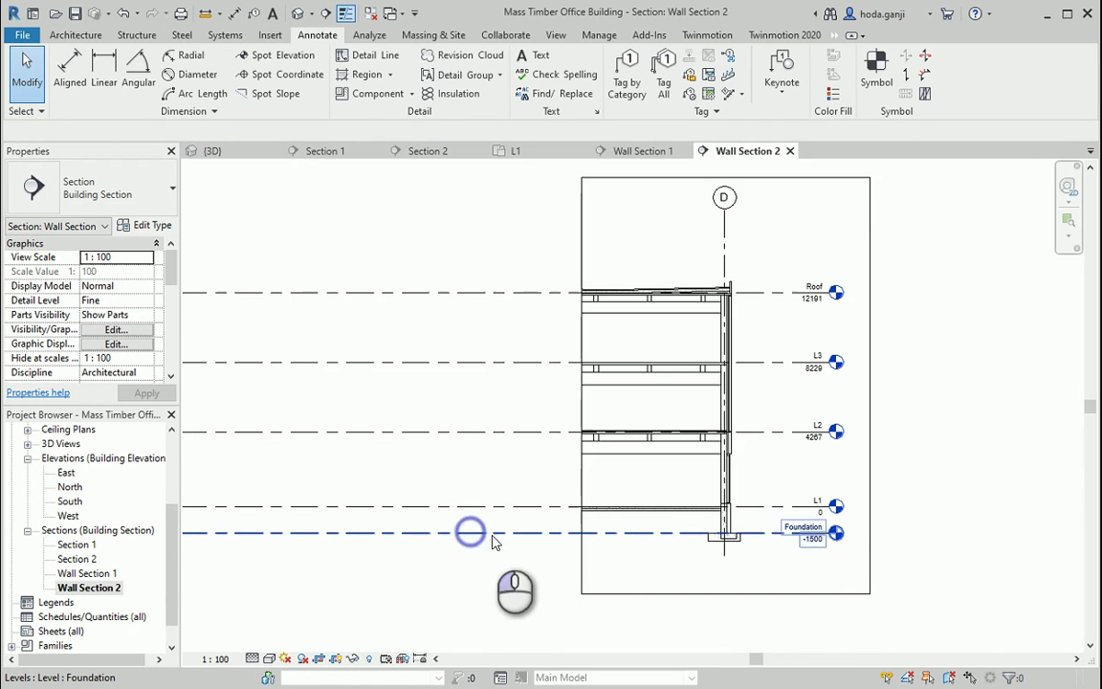
{"action": "scroll", "coordinate": [470, 531], "scroll_direction": "down", "scroll_amount": 2}
{"action": "left_click_drag", "start_coordinate": [464, 551], "coordinate": [564, 540]}
{"action": "left_click", "coordinate": [534, 591]}
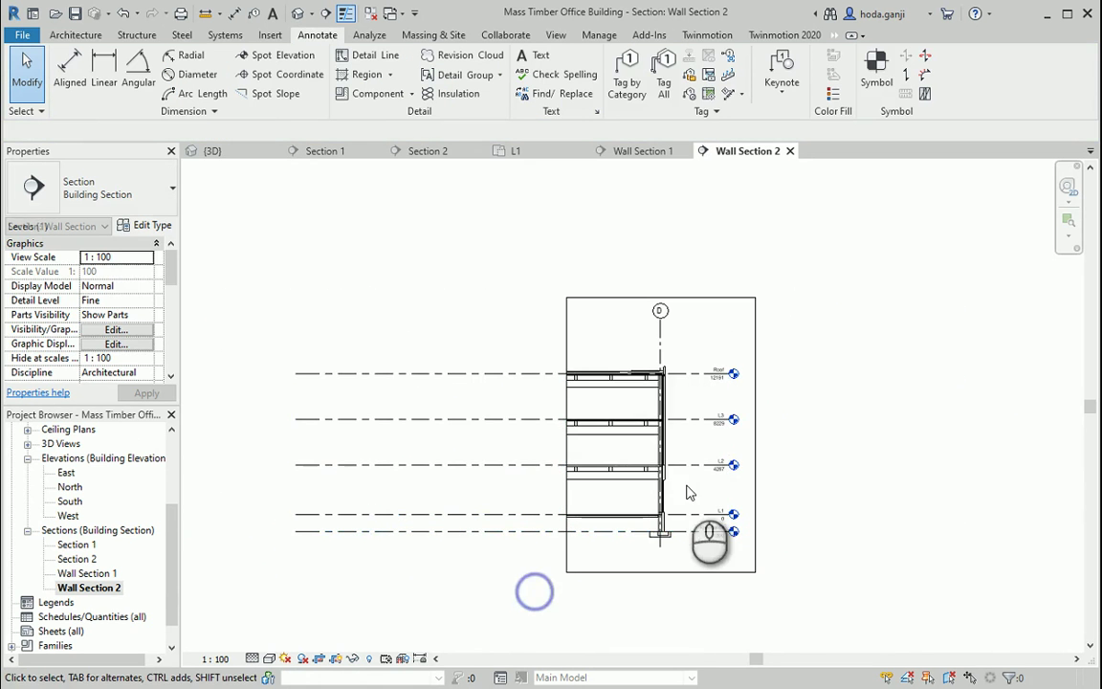
Step: Raise the bottom crop boundary of Wall Section 2 slightly toward the footing at grid D
{"action": "scroll", "coordinate": [660, 493], "scroll_direction": "up", "scroll_amount": 1}
{"action": "left_click", "coordinate": [660, 600]}
{"action": "left_click_drag", "start_coordinate": [660, 601], "coordinate": [660, 587]}
{"action": "left_click", "coordinate": [896, 601]}
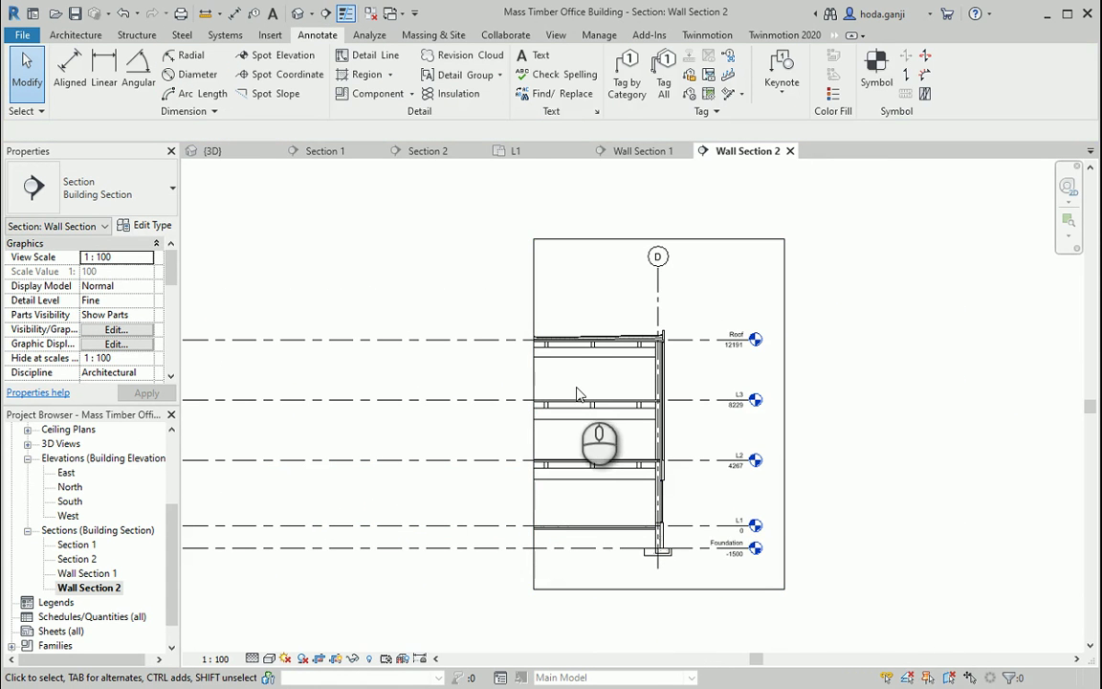
Step: Compare Wall Section 2 with the N/S Wall Section in the reference PDF, then return to Revit
{"action": "scroll", "coordinate": [575, 387], "scroll_direction": "up", "scroll_amount": 1}
{"action": "key", "text": "alt+Tab"}
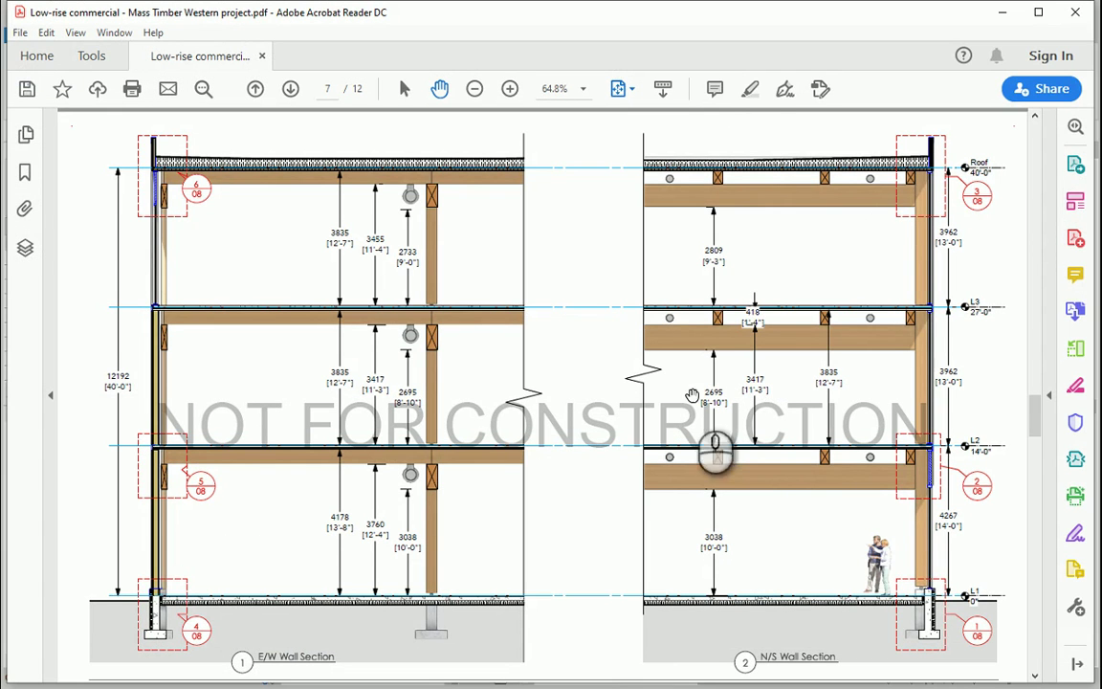
{"action": "key", "text": "alt+Tab"}
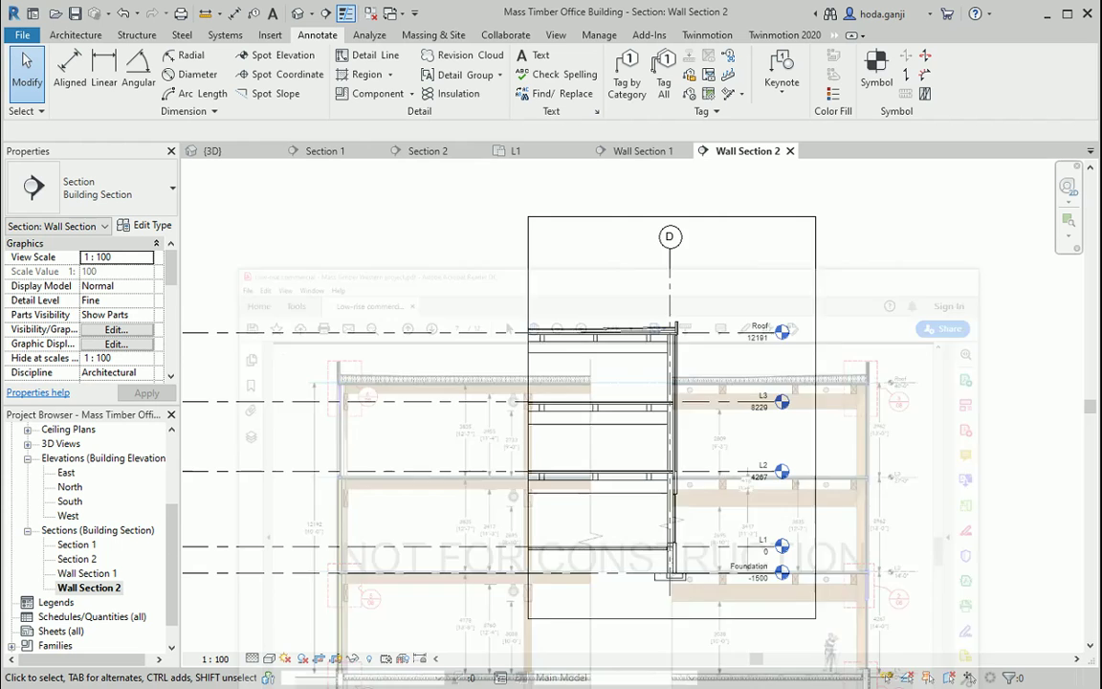
Step: Move the aligned level heads slightly farther right, away from grid D and closer to the right crop boundary
{"action": "scroll", "coordinate": [571, 617], "scroll_direction": "down", "scroll_amount": 2}
{"action": "scroll", "coordinate": [756, 565], "scroll_direction": "up", "scroll_amount": 2}
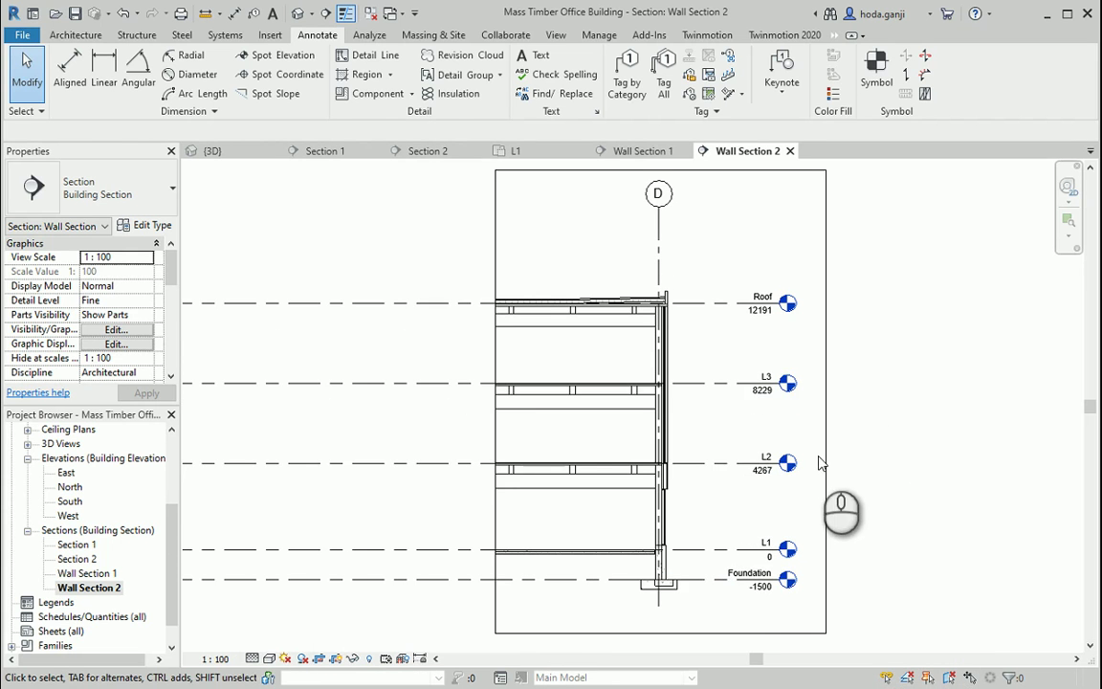
{"action": "left_click", "coordinate": [742, 463]}
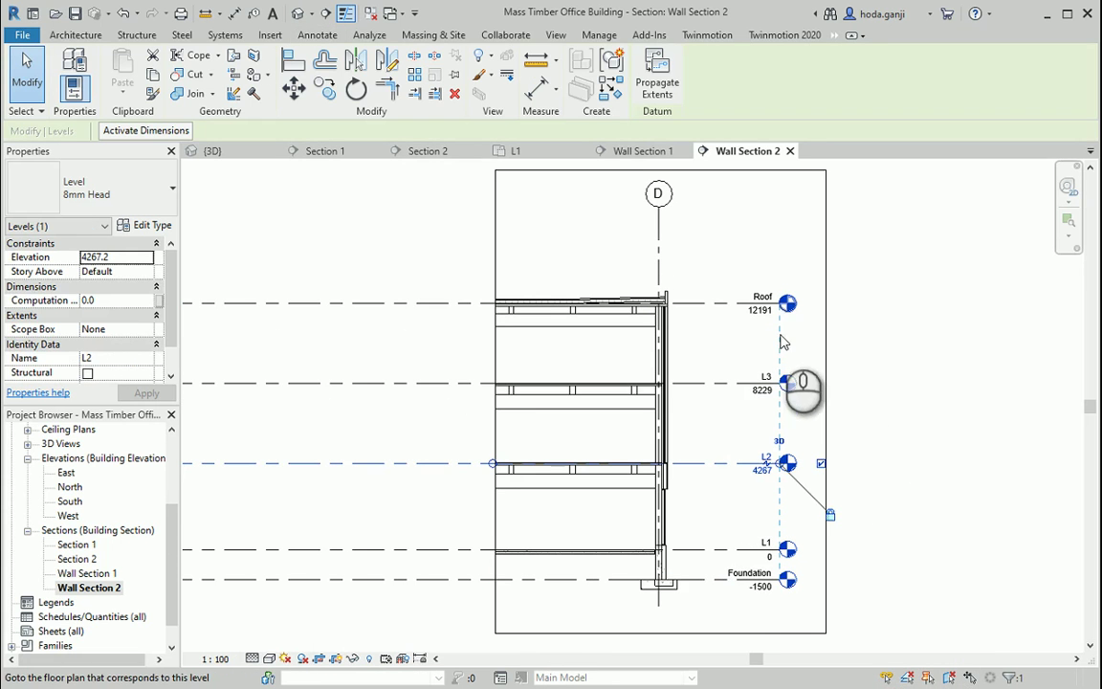
{"action": "left_click_drag", "start_coordinate": [780, 464], "coordinate": [798, 466]}
Step: Try a 1:50 scale for the Wall Section 2 view and return it to 1:100
{"action": "left_click", "coordinate": [216, 659]}
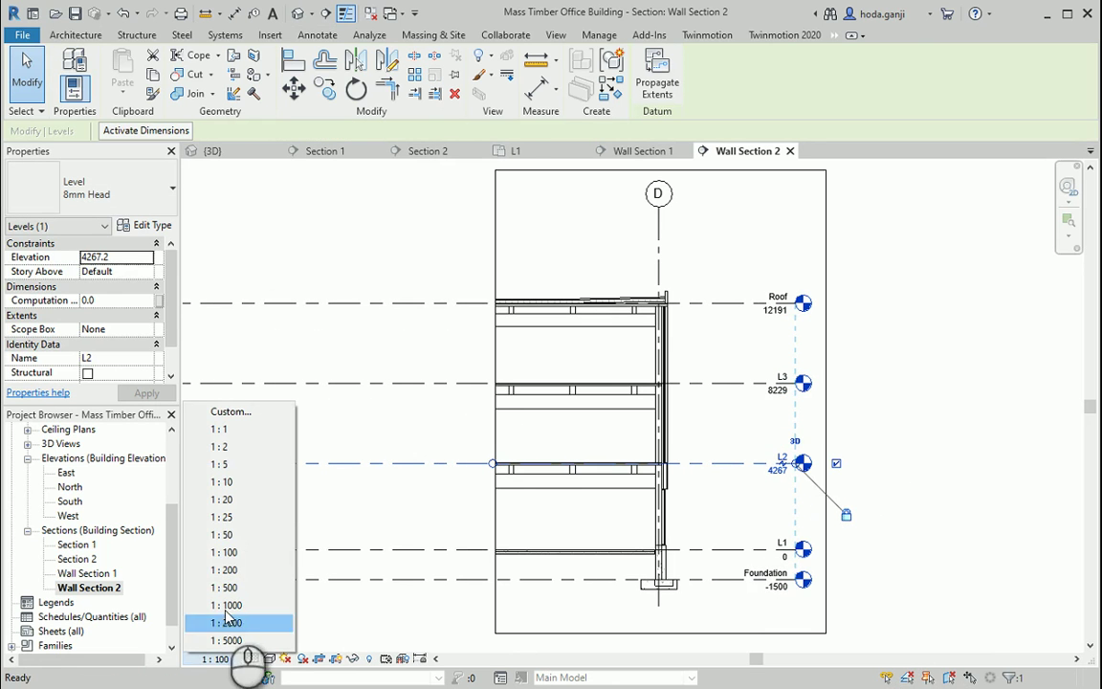
{"action": "left_click", "coordinate": [222, 535]}
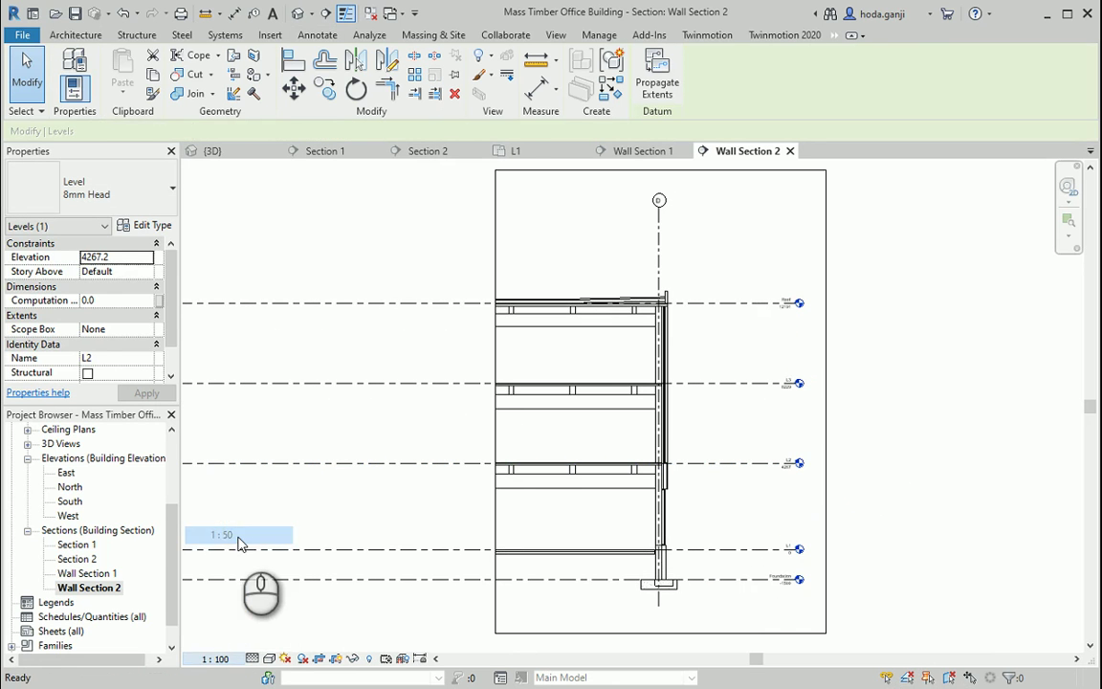
{"action": "left_click", "coordinate": [226, 660]}
{"action": "left_click", "coordinate": [249, 551]}
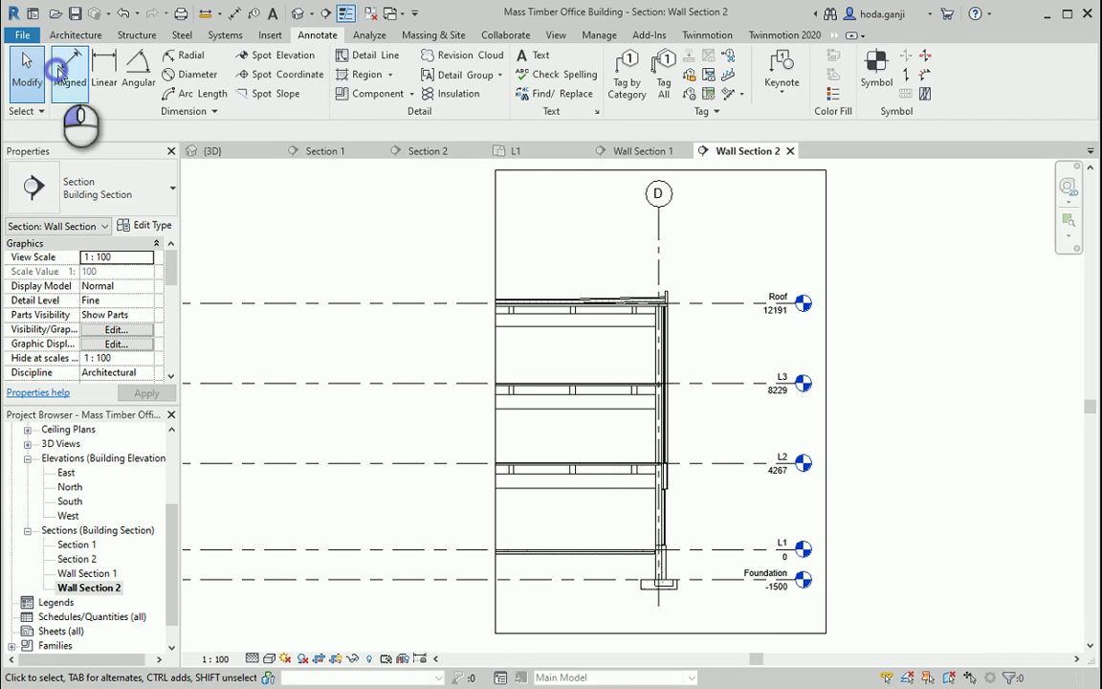
Step: Add a continuous aligned dimension string through levels L1, L2, L3 and Roof, between the exterior wall and the level heads
{"action": "left_click", "coordinate": [59, 71]}
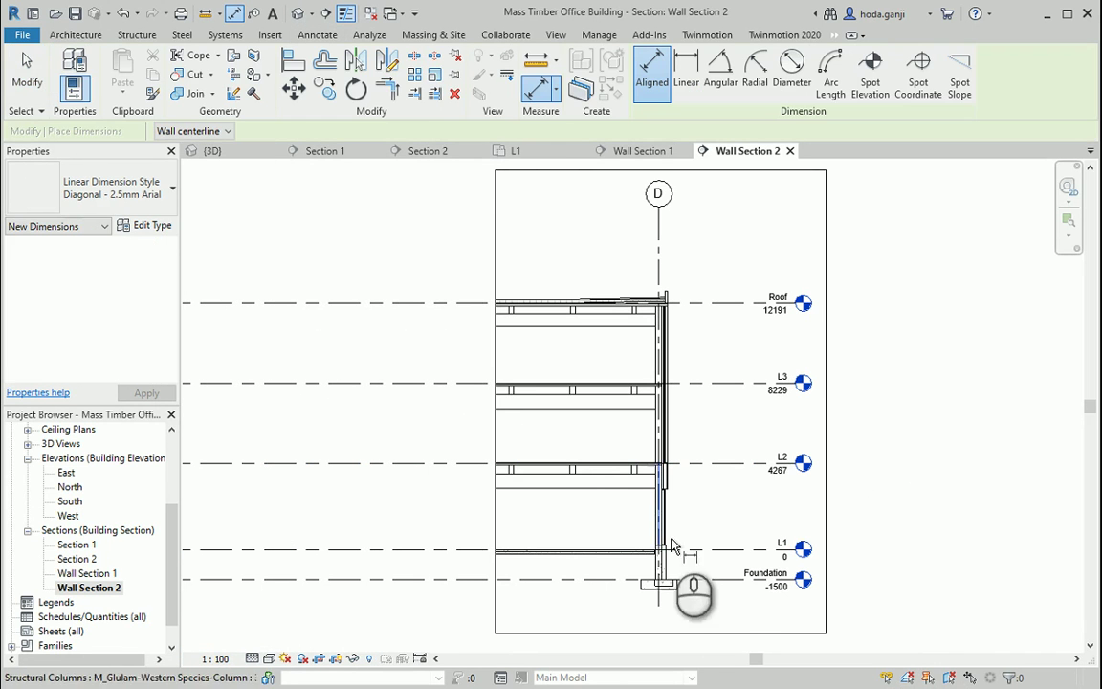
{"action": "left_click", "coordinate": [717, 553]}
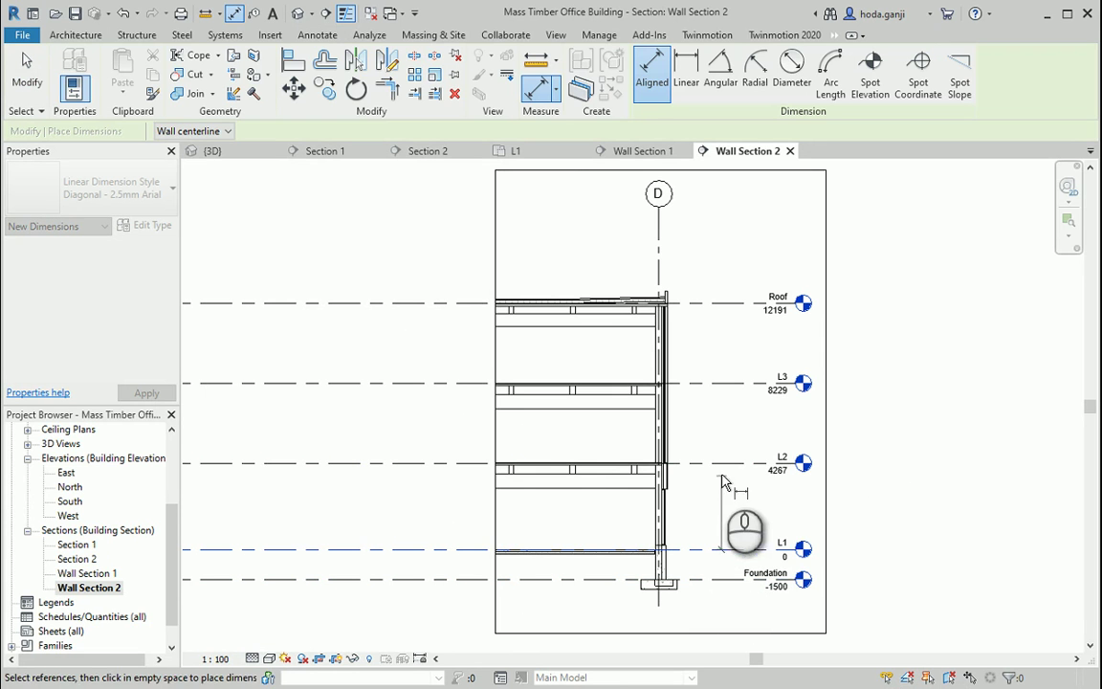
{"action": "left_click", "coordinate": [720, 467]}
{"action": "left_click", "coordinate": [722, 383]}
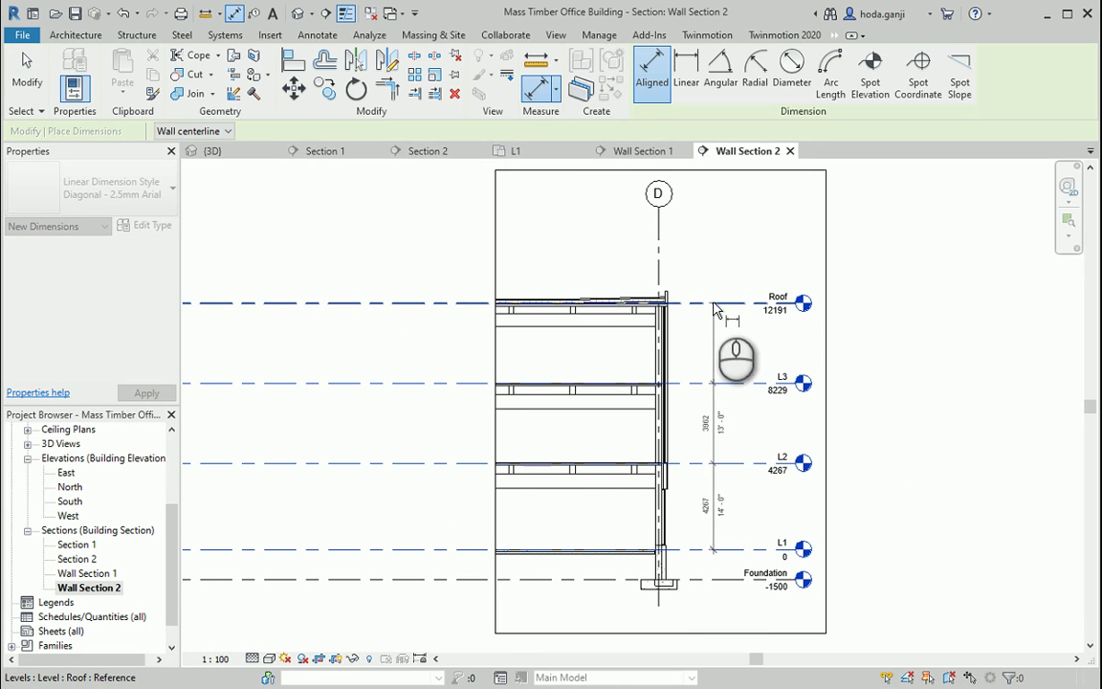
{"action": "left_click", "coordinate": [711, 303]}
{"action": "left_click", "coordinate": [711, 323]}
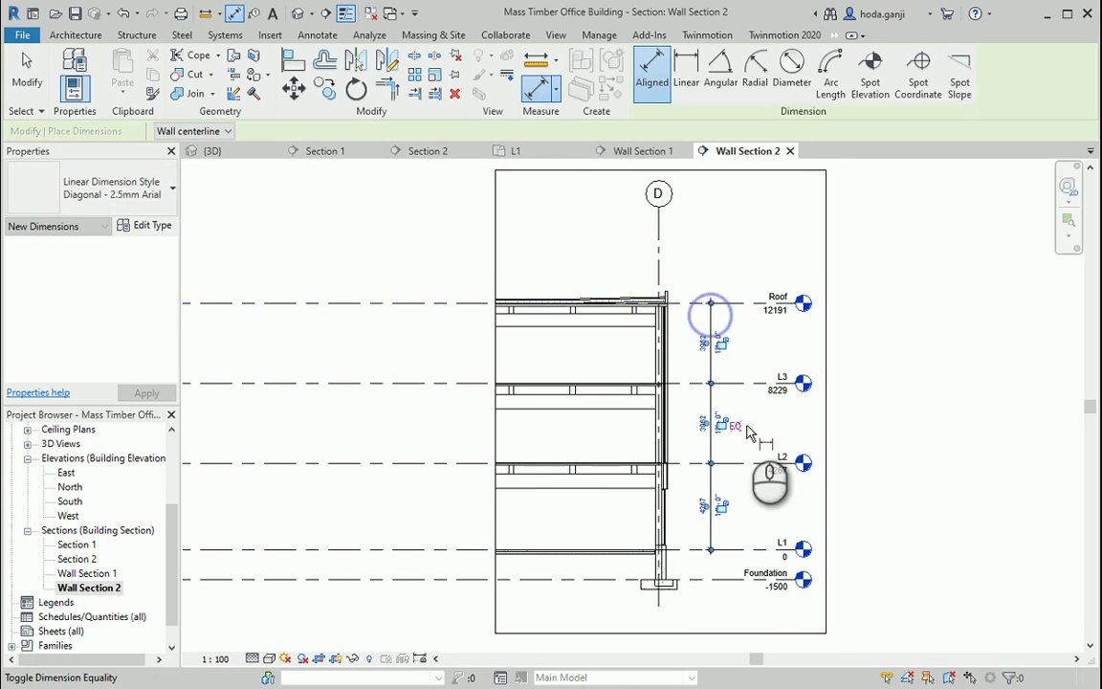
{"action": "scroll", "coordinate": [735, 478], "scroll_direction": "up", "scroll_amount": 1}
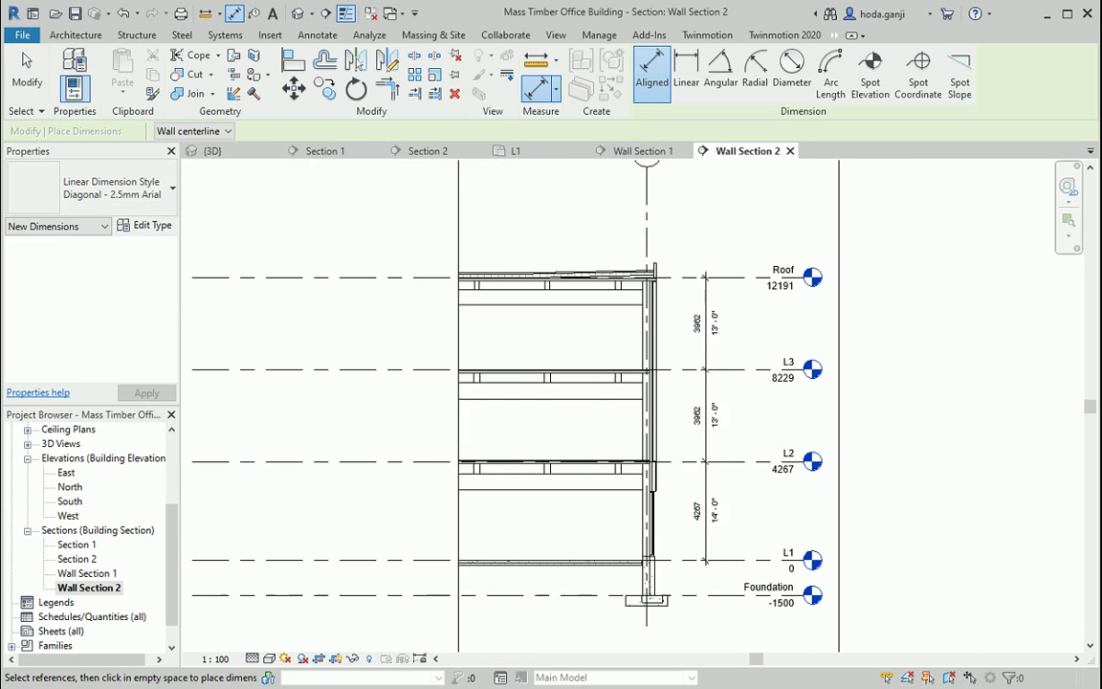
Step: Check the clear heights in the reference PDF and dimension from L1 to the underside of the deep beam below L2
{"action": "key", "text": "alt+Tab"}
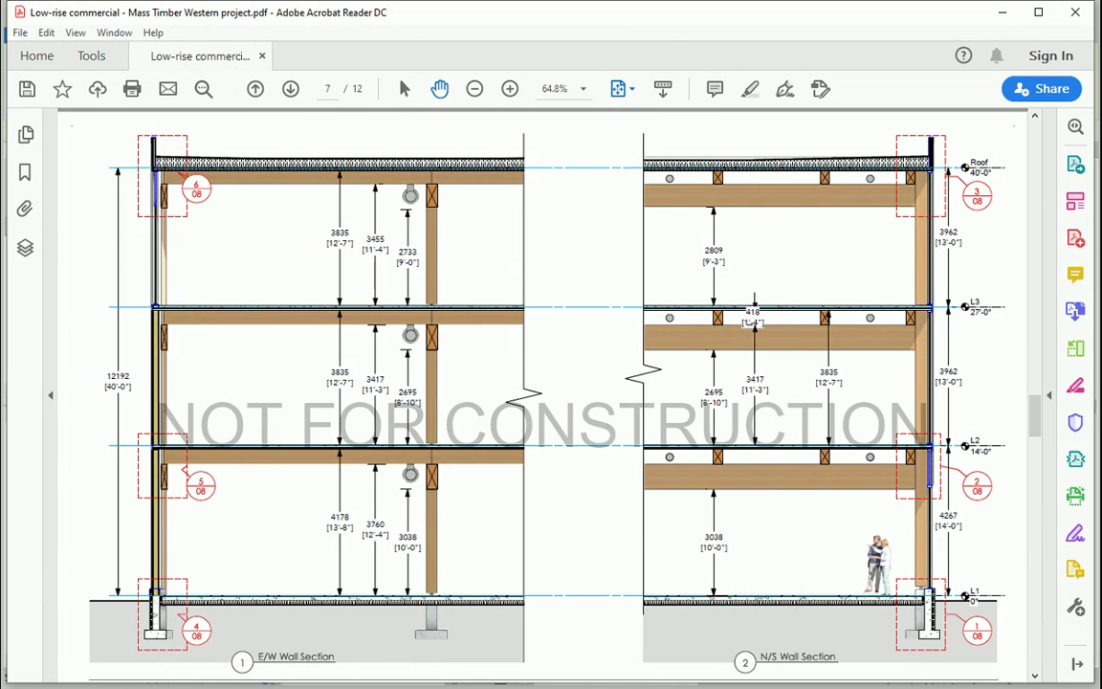
{"action": "key", "text": "alt+Tab"}
{"action": "scroll", "coordinate": [577, 541], "scroll_direction": "up", "scroll_amount": 5}
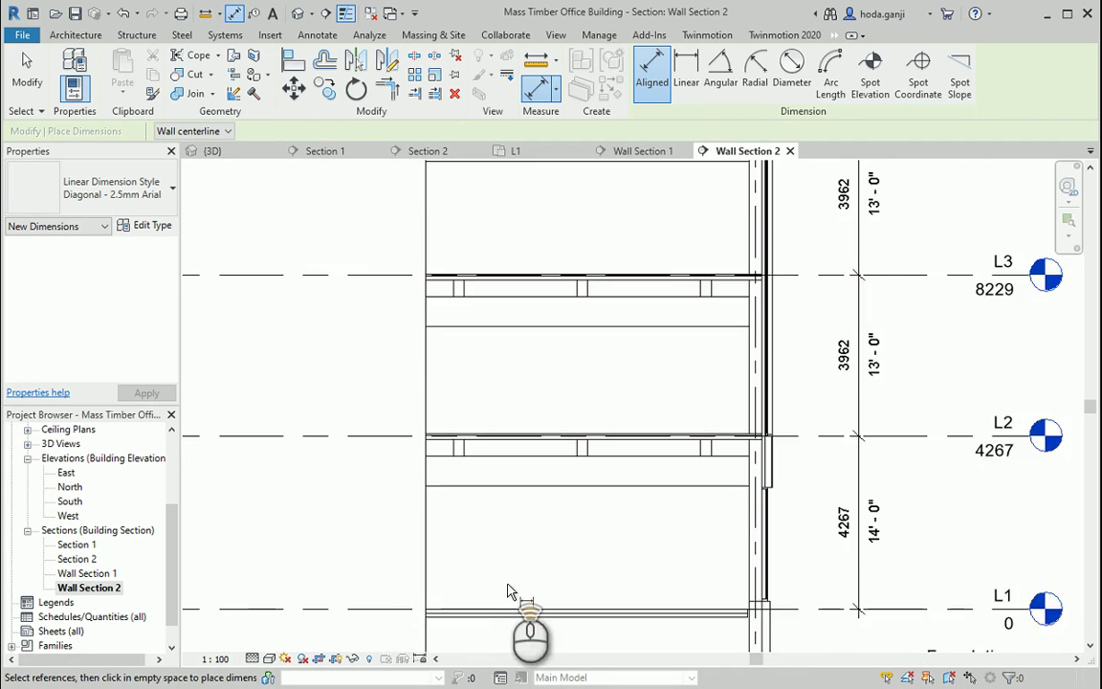
{"action": "left_click", "coordinate": [518, 615]}
{"action": "left_click", "coordinate": [518, 433]}
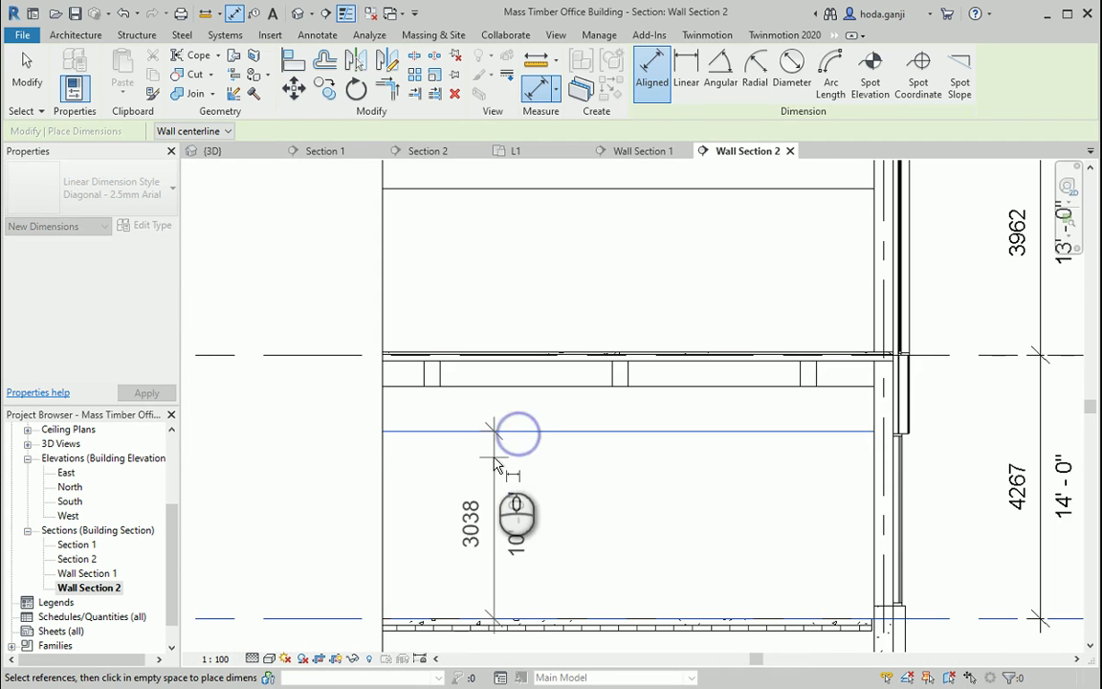
{"action": "left_click", "coordinate": [494, 460]}
Step: Dimension the clear height from L2 to the underside of the deep beam below L3, aligned with the dimension underneath
{"action": "scroll", "coordinate": [563, 598], "scroll_direction": "down", "scroll_amount": 2}
{"action": "scroll", "coordinate": [520, 424], "scroll_direction": "up", "scroll_amount": 2}
{"action": "scroll", "coordinate": [519, 424], "scroll_direction": "up", "scroll_amount": 5}
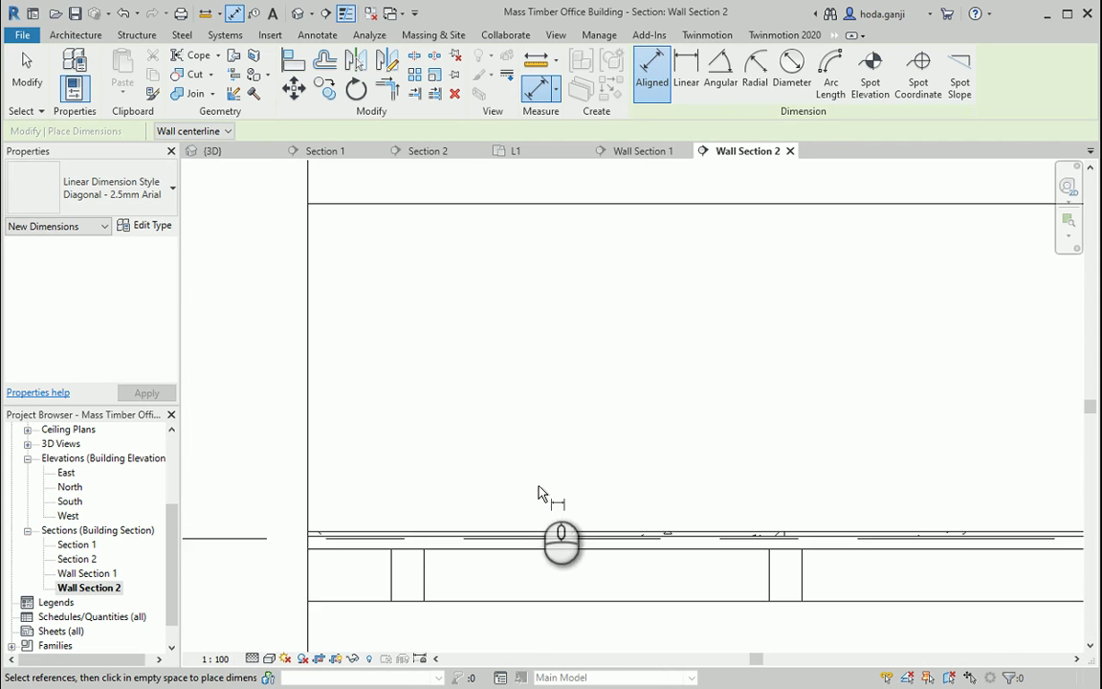
{"action": "scroll", "coordinate": [539, 486], "scroll_direction": "down", "scroll_amount": 1}
{"action": "scroll", "coordinate": [540, 500], "scroll_direction": "up", "scroll_amount": 2}
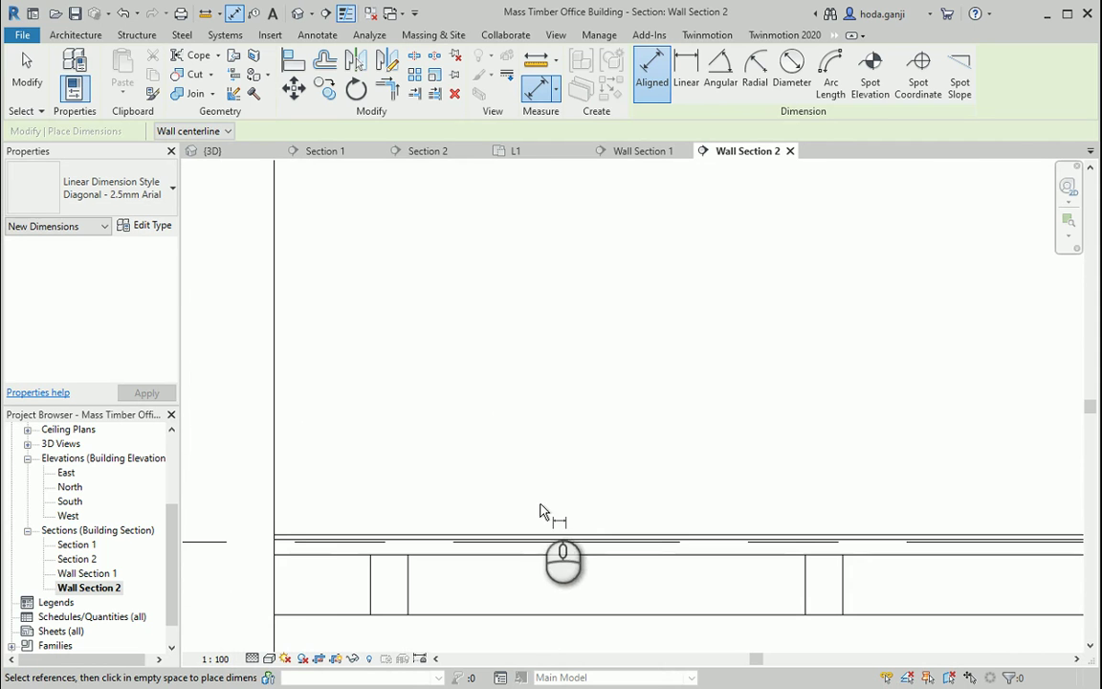
{"action": "left_click", "coordinate": [229, 543]}
{"action": "scroll", "coordinate": [559, 501], "scroll_direction": "down", "scroll_amount": 4}
{"action": "left_click", "coordinate": [544, 353]}
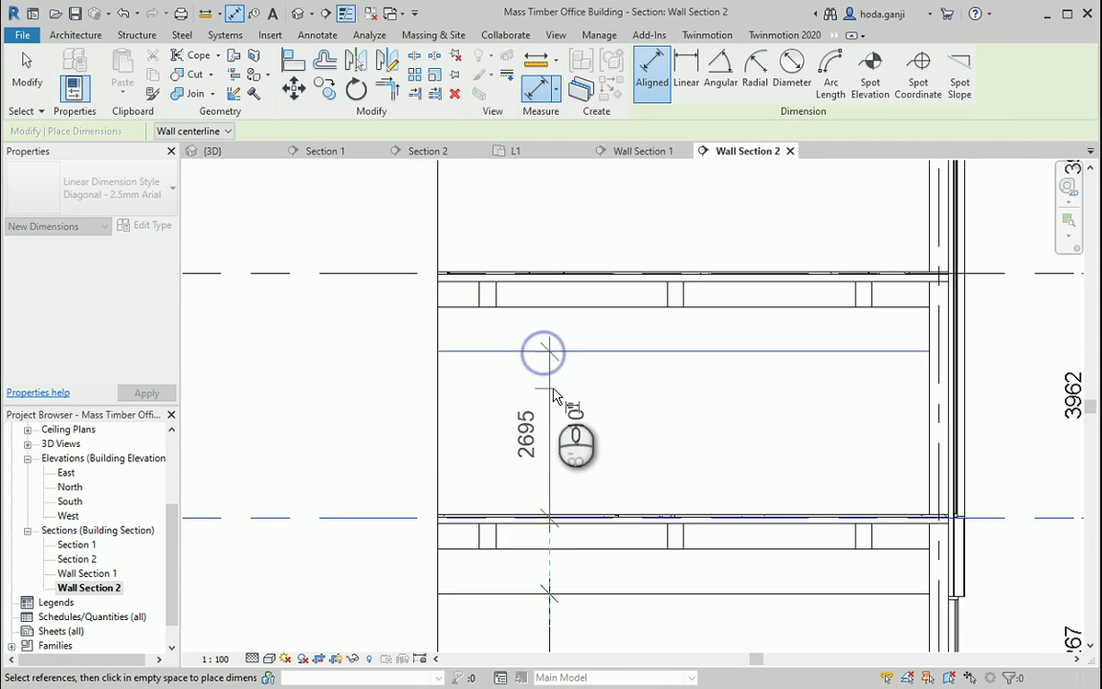
{"action": "left_click", "coordinate": [552, 388]}
Step: Dimension the clear height from L3 to the underside of the deep beam below Roof, aligned with the dimensions underneath
{"action": "scroll", "coordinate": [561, 383], "scroll_direction": "down", "scroll_amount": 3}
{"action": "scroll", "coordinate": [418, 382], "scroll_direction": "up", "scroll_amount": 4}
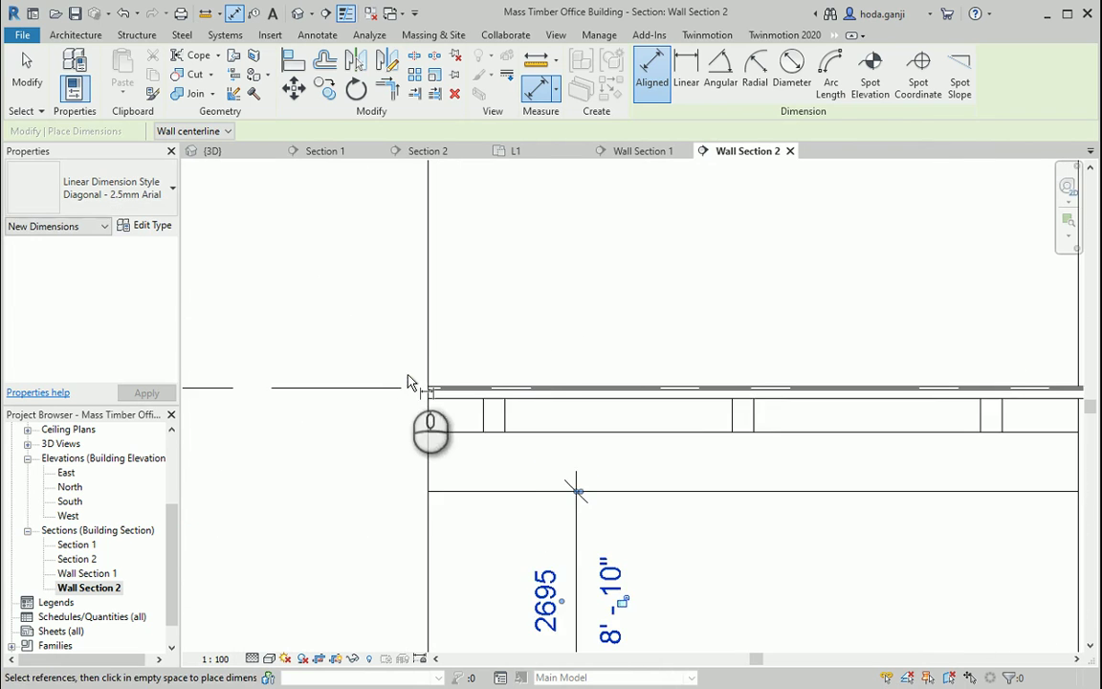
{"action": "left_click", "coordinate": [390, 384]}
{"action": "scroll", "coordinate": [498, 492], "scroll_direction": "down", "scroll_amount": 3}
{"action": "scroll", "coordinate": [546, 332], "scroll_direction": "up", "scroll_amount": 2}
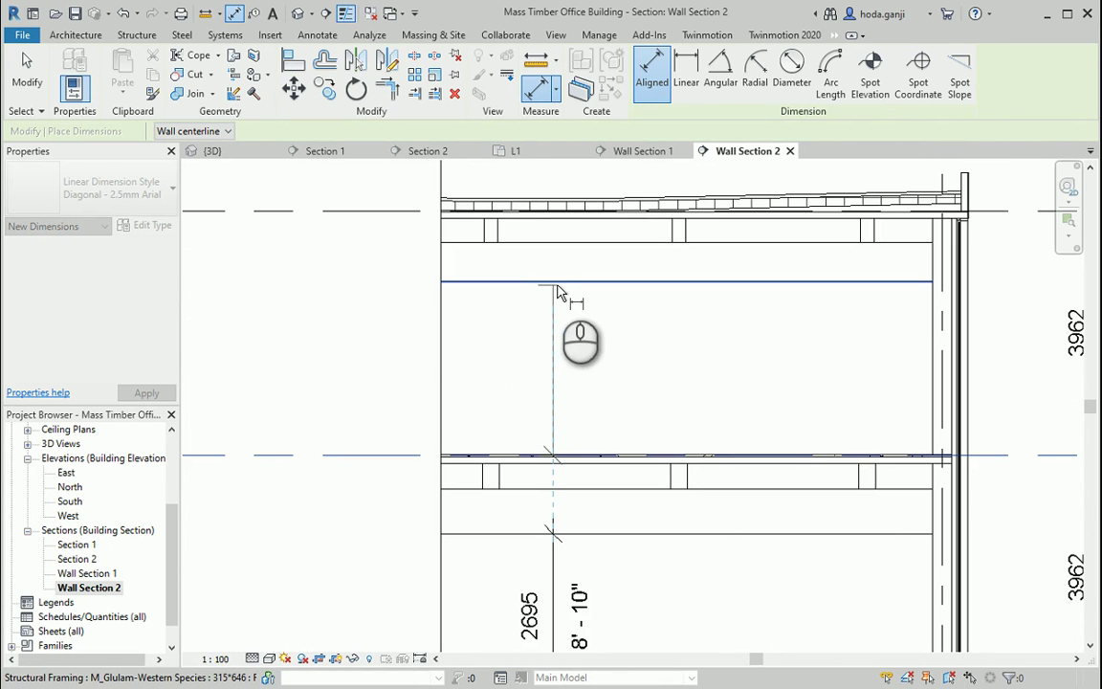
{"action": "left_click", "coordinate": [558, 283]}
{"action": "left_click", "coordinate": [563, 330]}
{"action": "scroll", "coordinate": [594, 516], "scroll_direction": "down", "scroll_amount": 3}
{"action": "scroll", "coordinate": [587, 351], "scroll_direction": "up", "scroll_amount": 2}
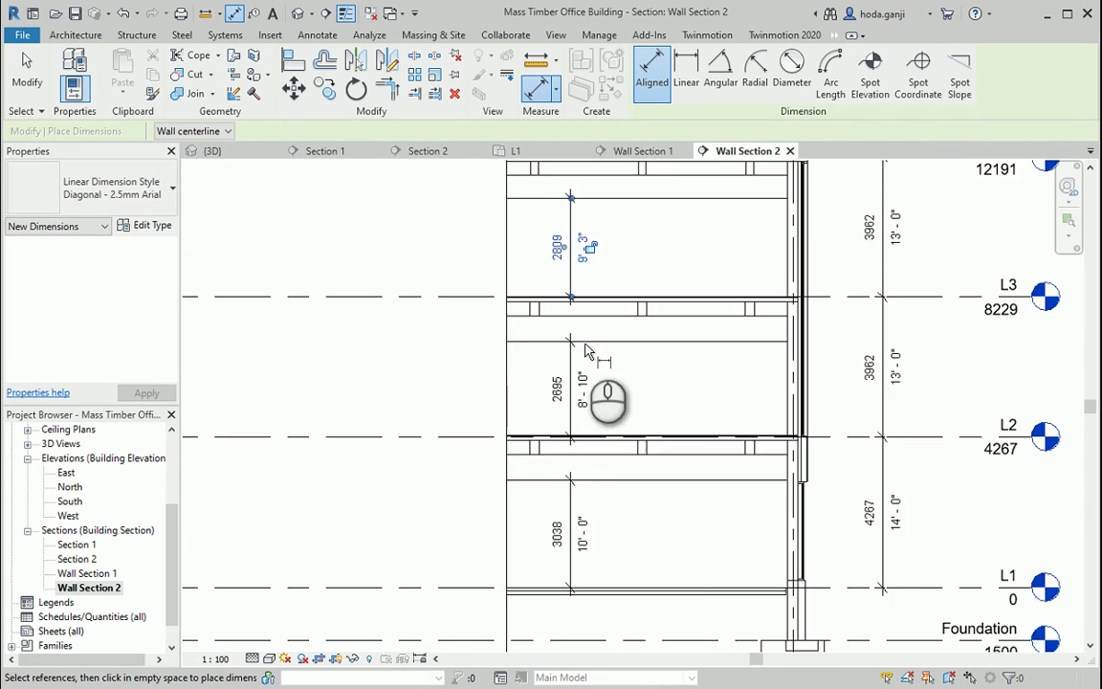
{"action": "scroll", "coordinate": [595, 285], "scroll_direction": "up", "scroll_amount": 2}
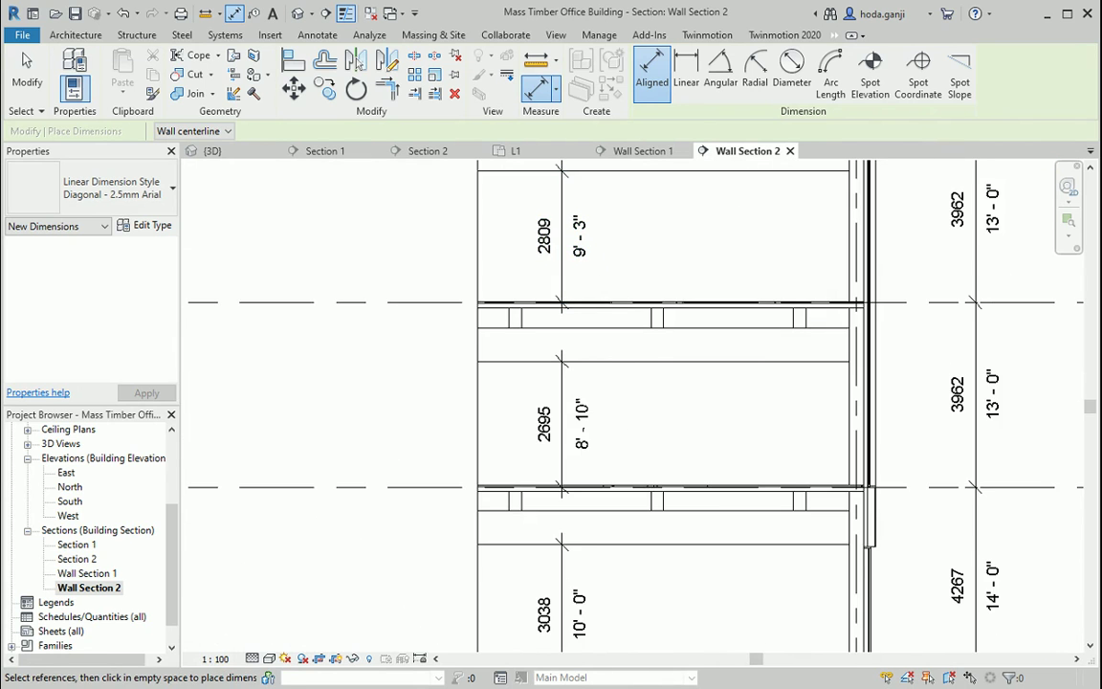
Step: Check the reference PDF and dimension from L2 to the top of the deep beam below L3, to the right of the clear-height string
{"action": "key", "text": "alt+Tab"}
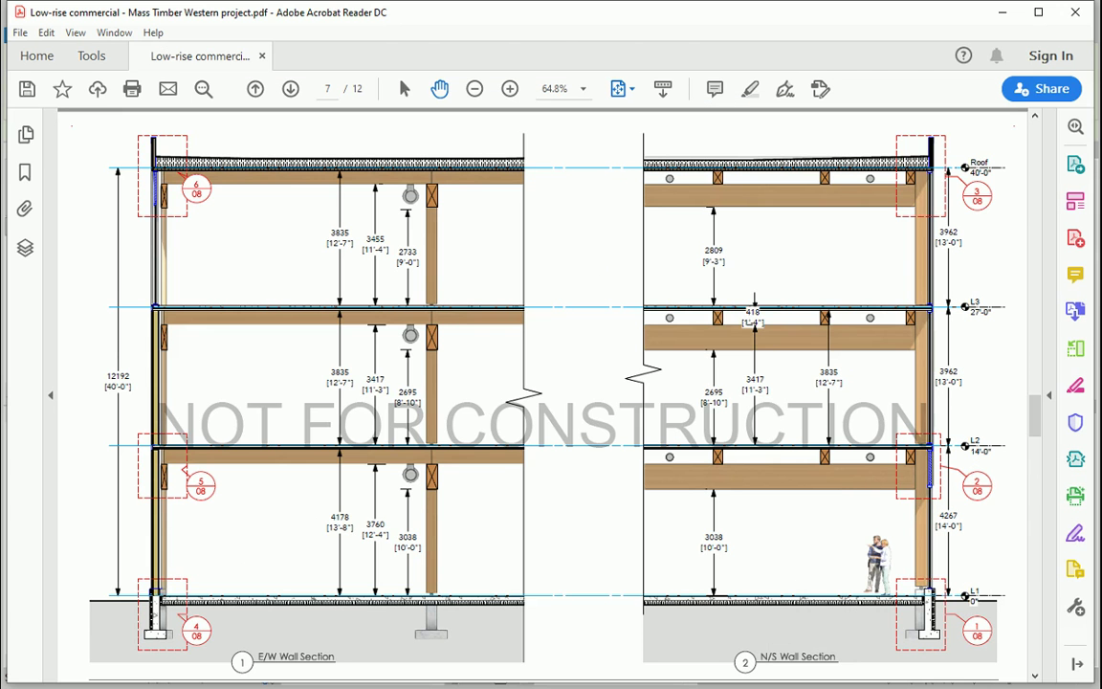
{"action": "key", "text": "alt+Tab"}
{"action": "key", "text": "alt+Tab"}
{"action": "key", "text": "alt+Tab"}
{"action": "scroll", "coordinate": [714, 447], "scroll_direction": "up", "scroll_amount": 1}
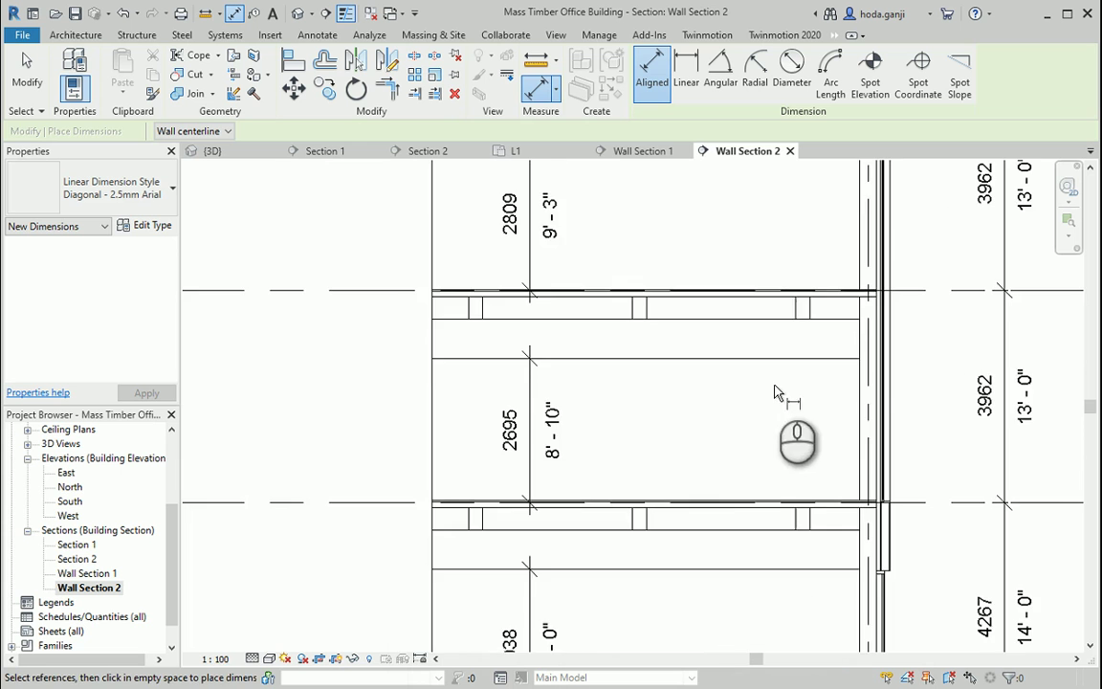
{"action": "scroll", "coordinate": [697, 479], "scroll_direction": "up", "scroll_amount": 3}
{"action": "scroll", "coordinate": [649, 489], "scroll_direction": "up", "scroll_amount": 2}
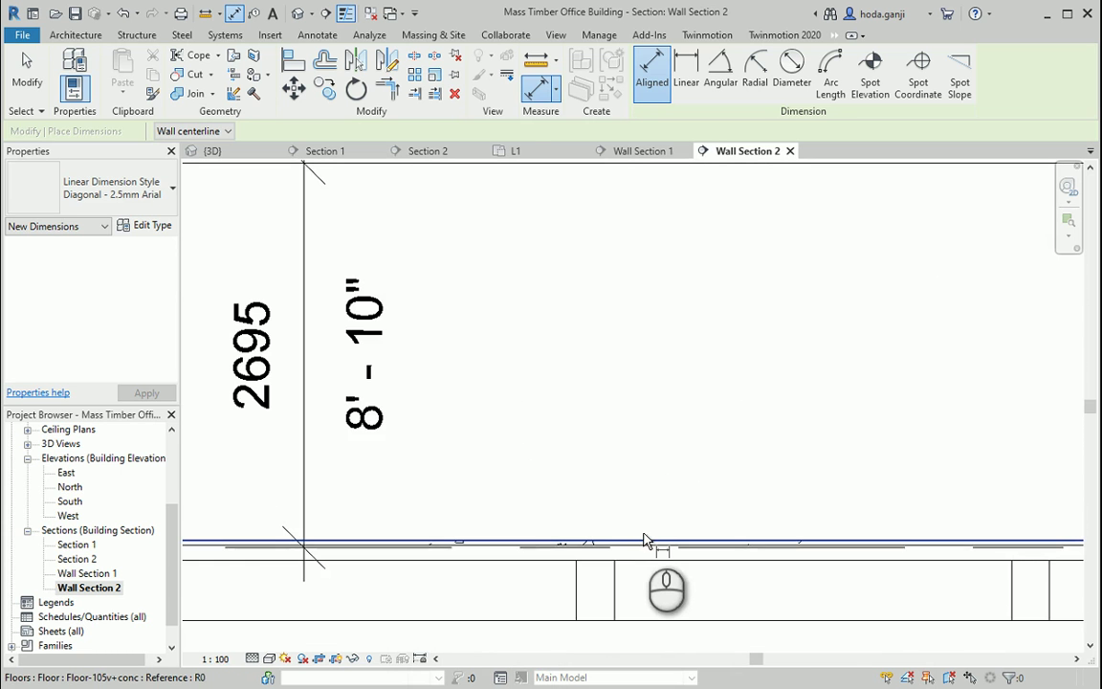
{"action": "scroll", "coordinate": [612, 492], "scroll_direction": "down", "scroll_amount": 2}
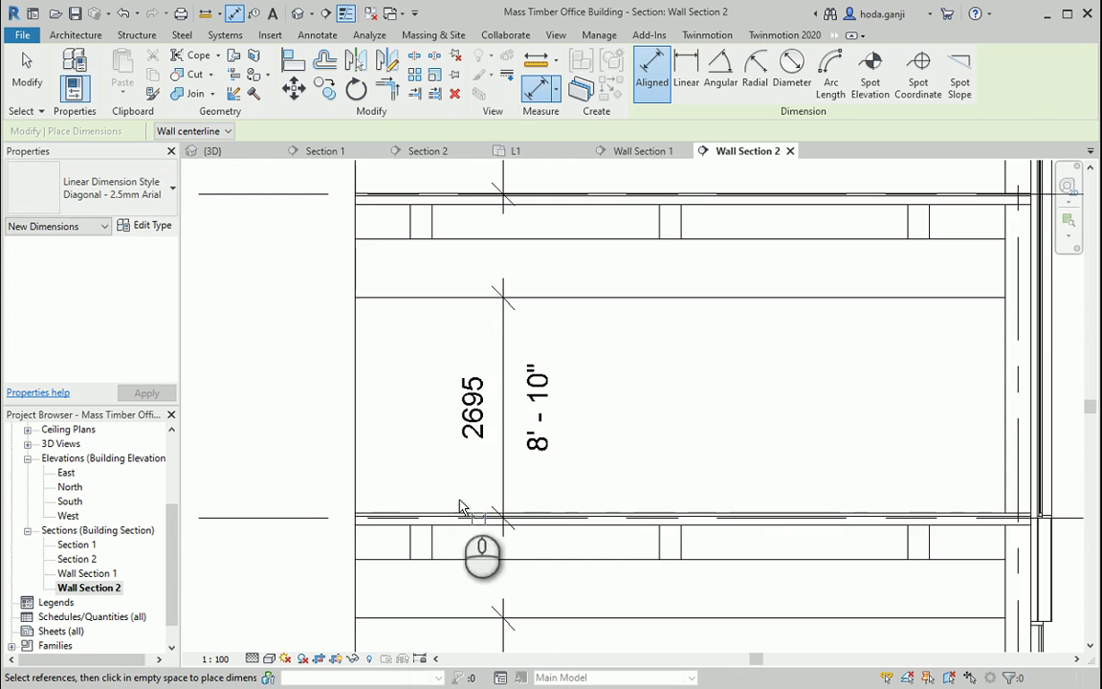
{"action": "scroll", "coordinate": [536, 478], "scroll_direction": "down", "scroll_amount": 1}
{"action": "scroll", "coordinate": [664, 315], "scroll_direction": "up", "scroll_amount": 3}
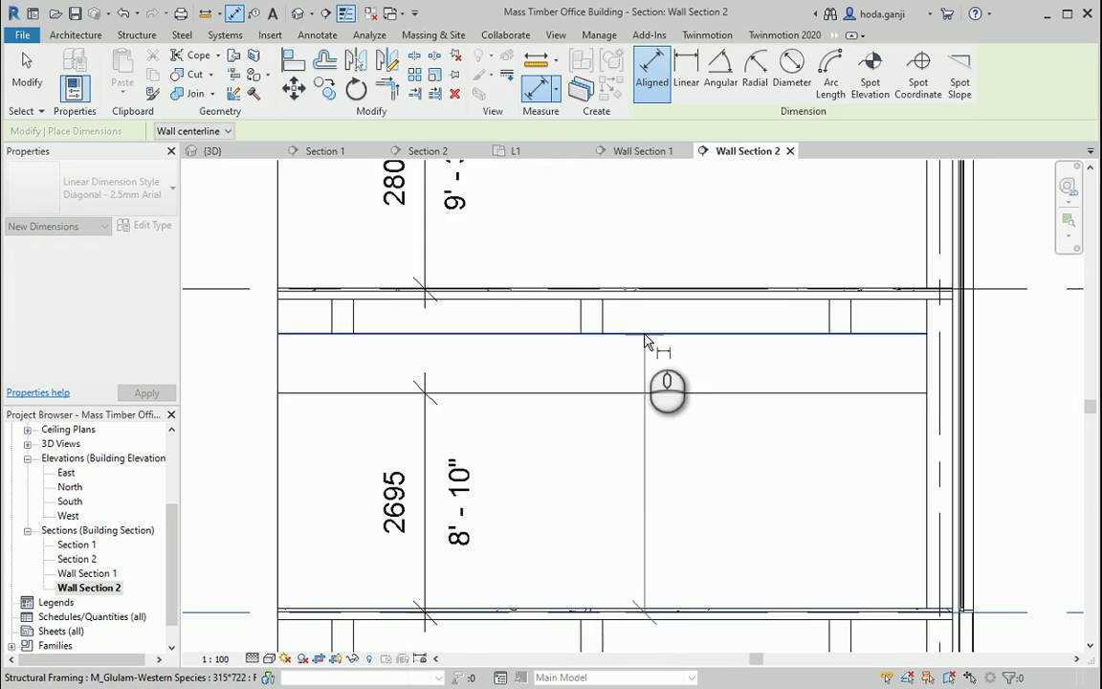
{"action": "left_click", "coordinate": [643, 332]}
{"action": "left_click", "coordinate": [644, 445]}
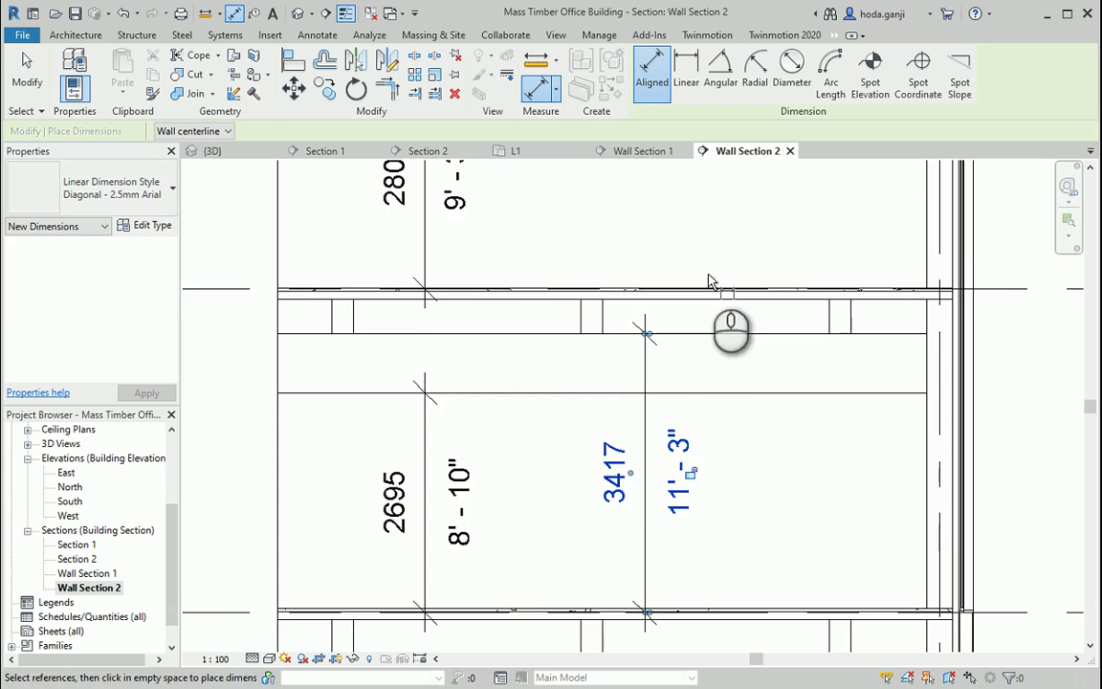
Step: Dimension from the top of the deep beam below L3 to the underside of the floor, aligned with the dimension underneath
{"action": "scroll", "coordinate": [691, 383], "scroll_direction": "up", "scroll_amount": 3}
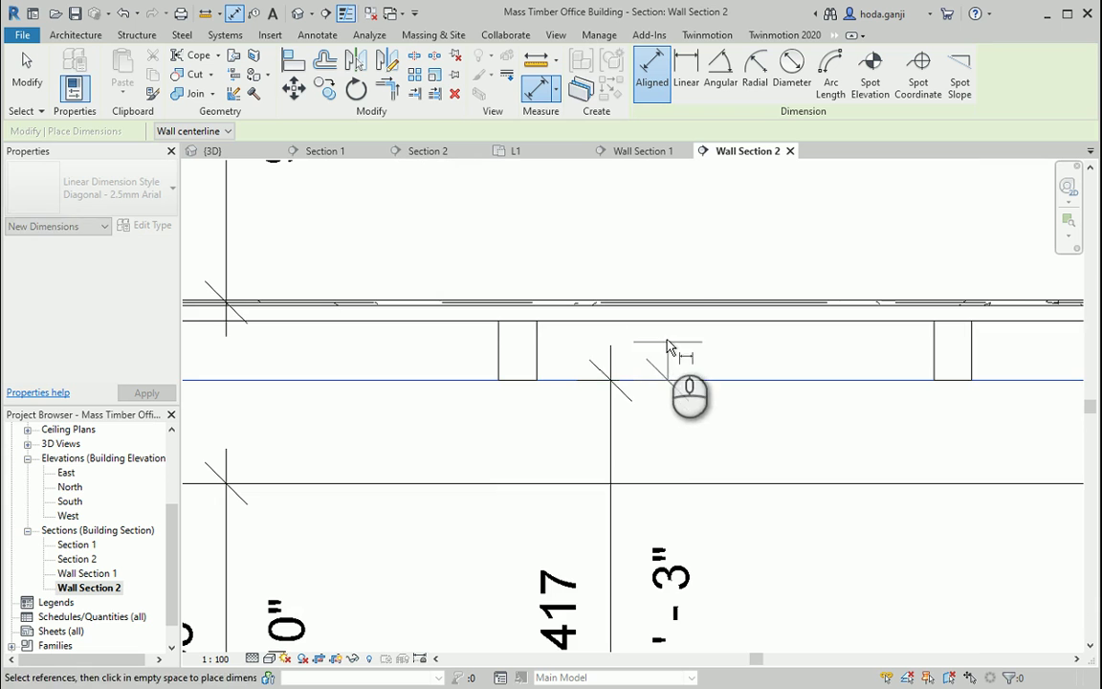
{"action": "left_click", "coordinate": [660, 326]}
{"action": "left_click", "coordinate": [610, 334]}
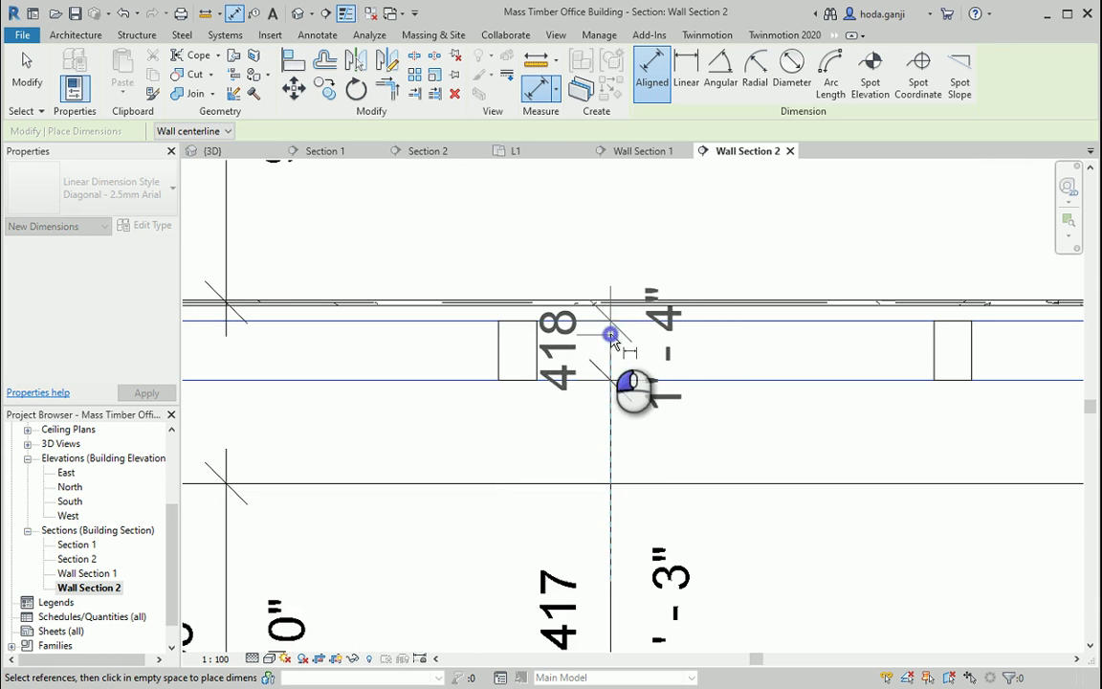
{"action": "scroll", "coordinate": [652, 325], "scroll_direction": "down", "scroll_amount": 2}
{"action": "key", "text": "Escape"}
Step: Nudge the L2-to-beam-top dimension and the short dimension above it slightly to the right, keeping them aligned
{"action": "left_click", "coordinate": [636, 423]}
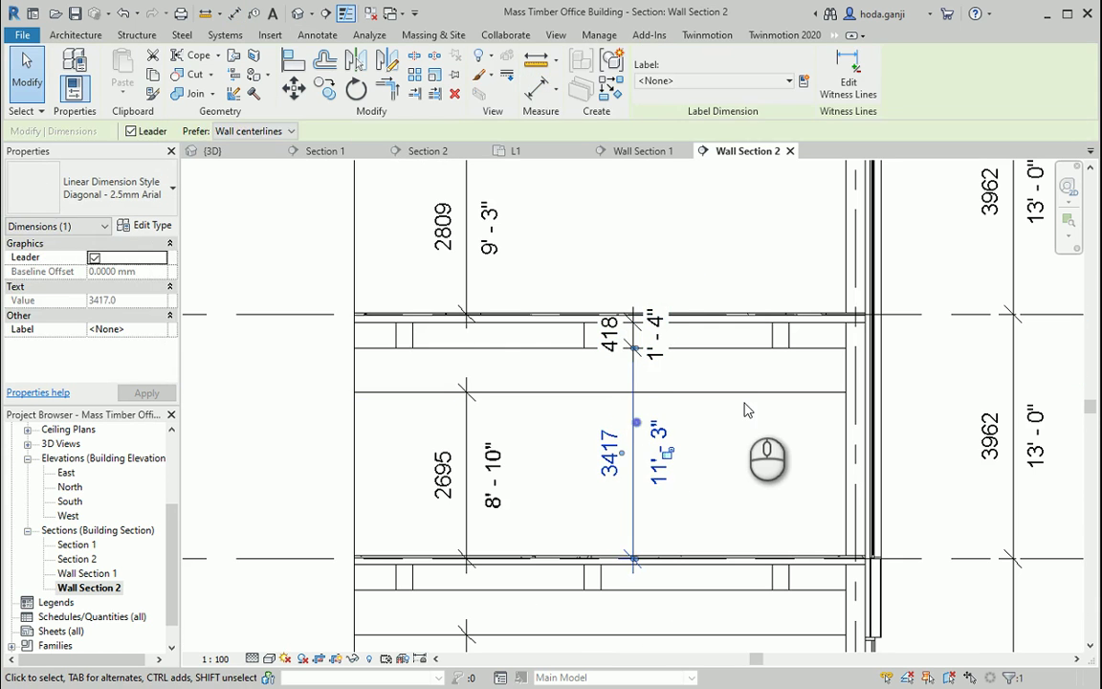
{"action": "key", "text": "Right"}
{"action": "key", "text": "Right"}
{"action": "key", "text": "Right"}
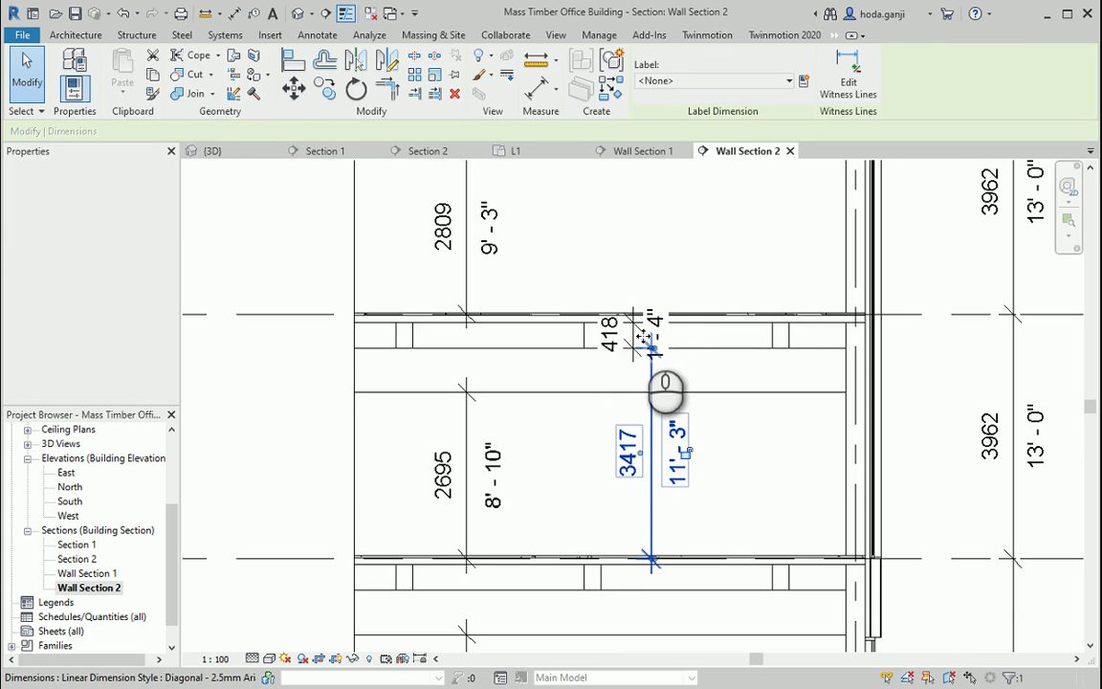
{"action": "left_click", "coordinate": [636, 333]}
{"action": "key", "text": "Right"}
{"action": "key", "text": "Right"}
{"action": "key", "text": "Right"}
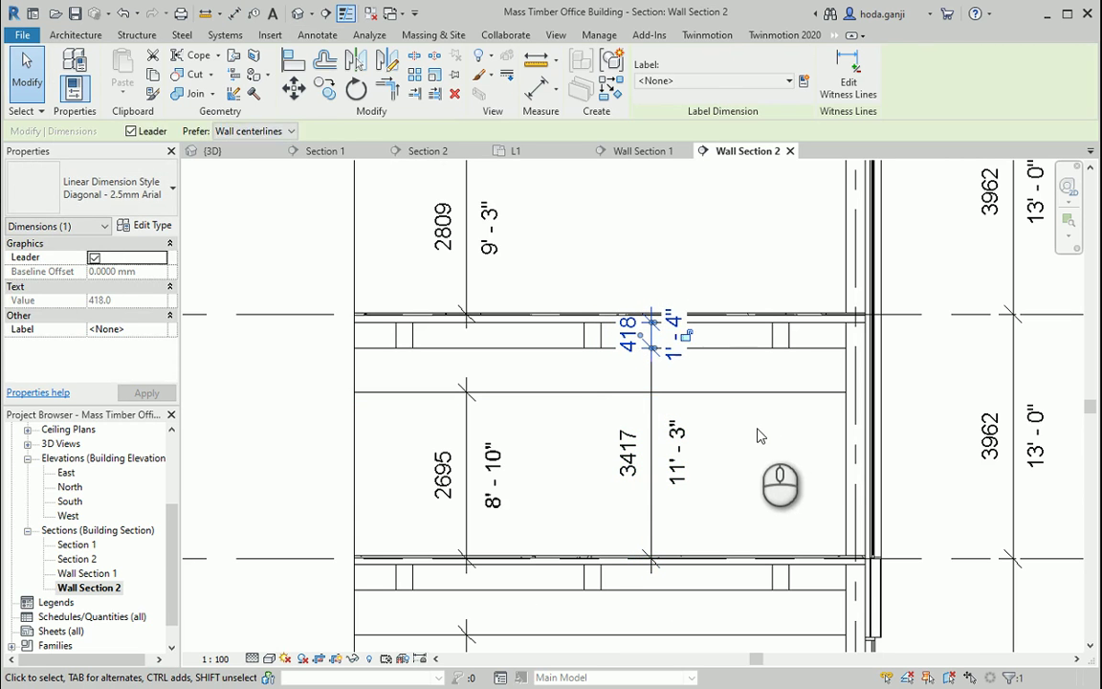
{"action": "left_click", "coordinate": [758, 436]}
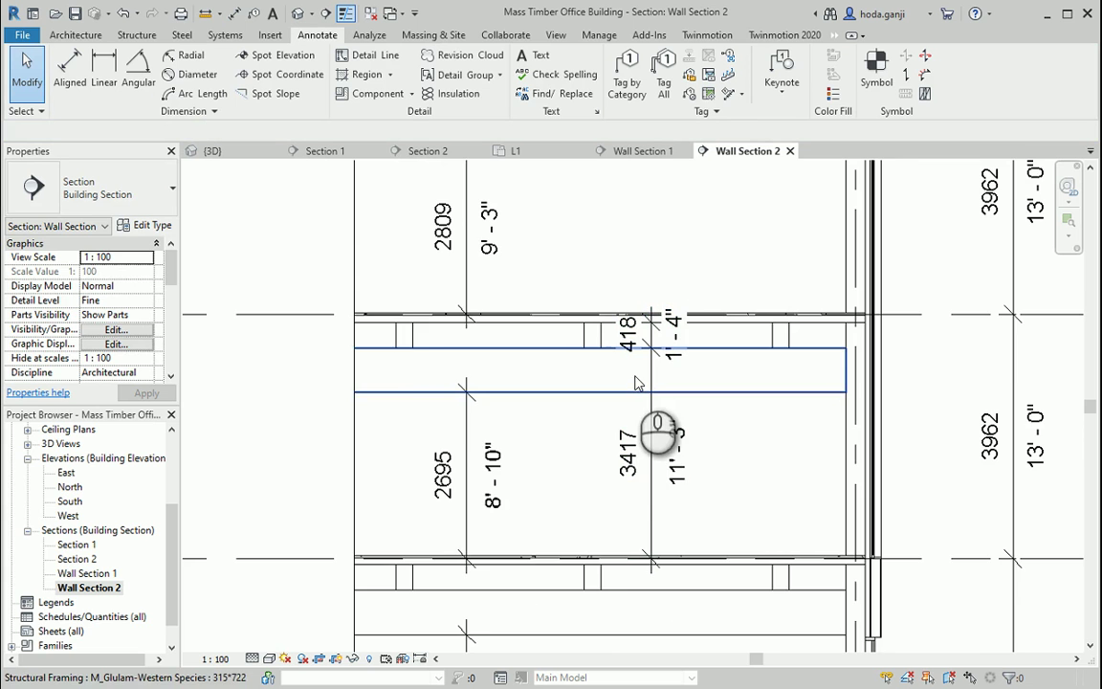
Step: Check the reference PDF and dimension from L2 to the underside of the L3 floor, near the exterior wall
{"action": "scroll", "coordinate": [743, 445], "scroll_direction": "up", "scroll_amount": 1}
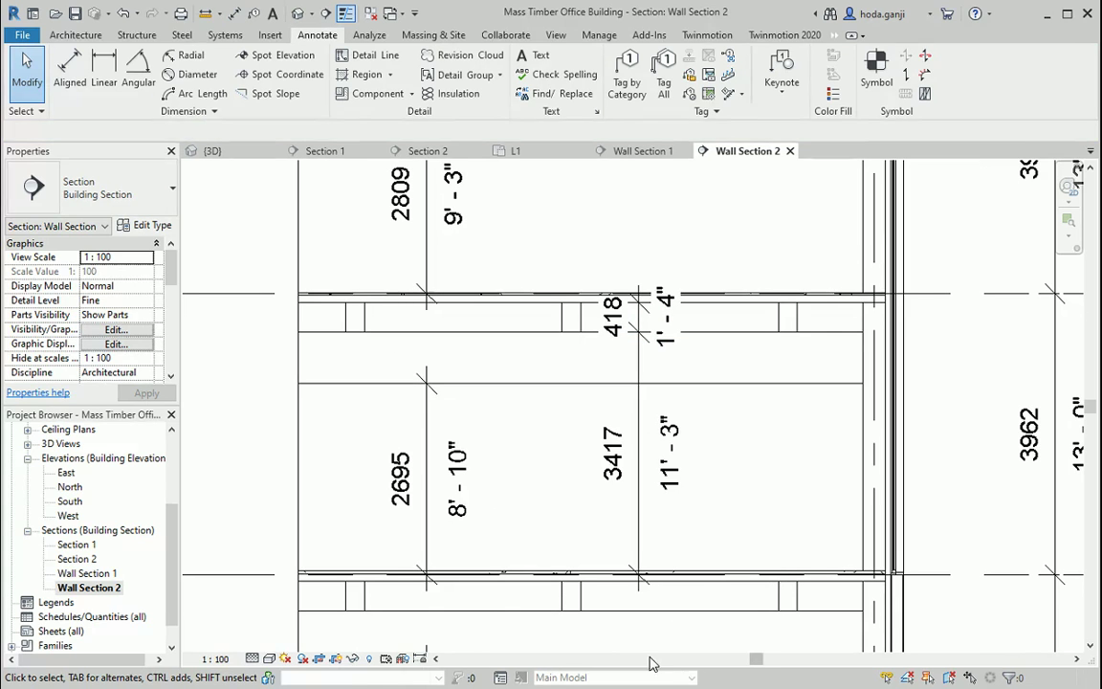
{"action": "key", "text": "alt+Tab"}
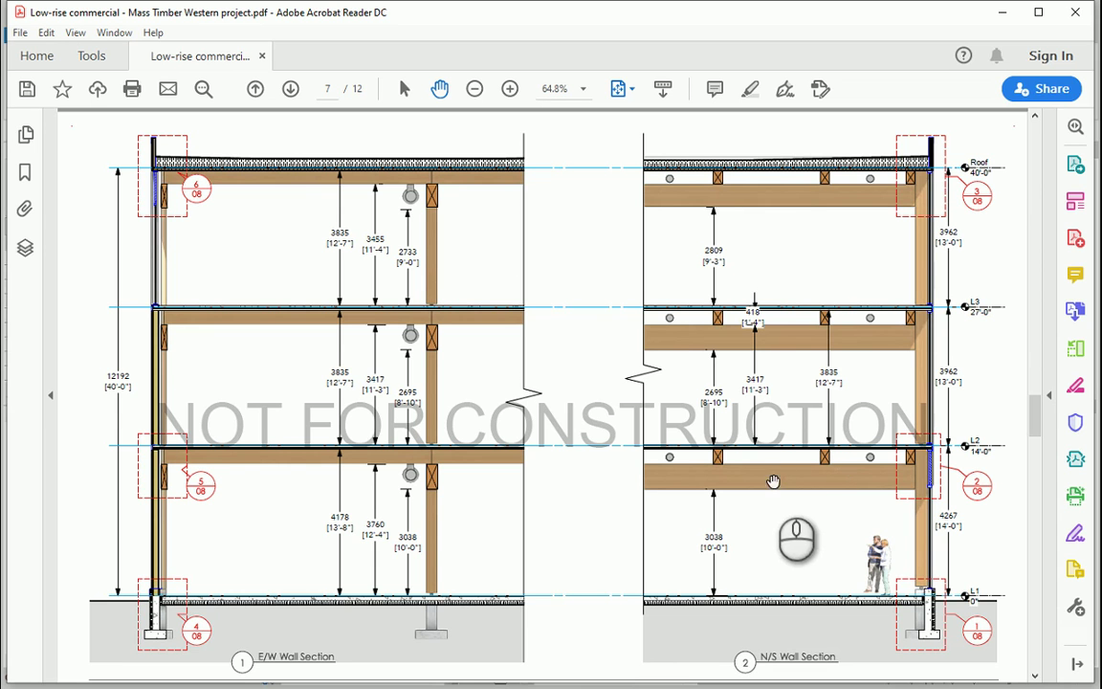
{"action": "key", "text": "alt+Tab"}
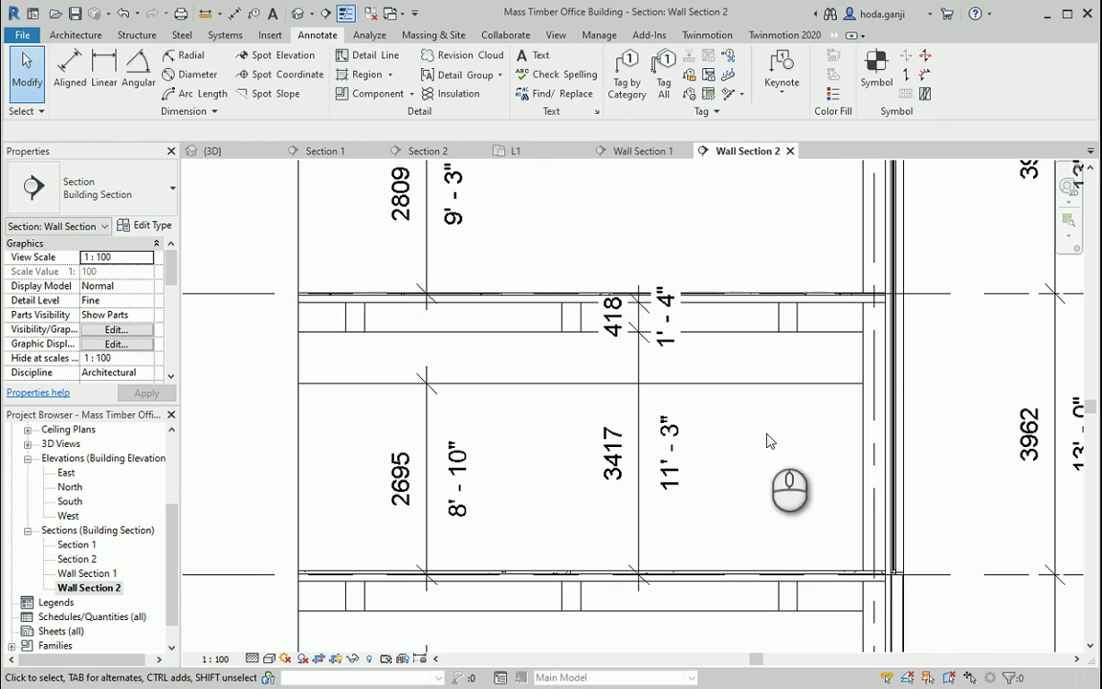
{"action": "left_click", "coordinate": [70, 67]}
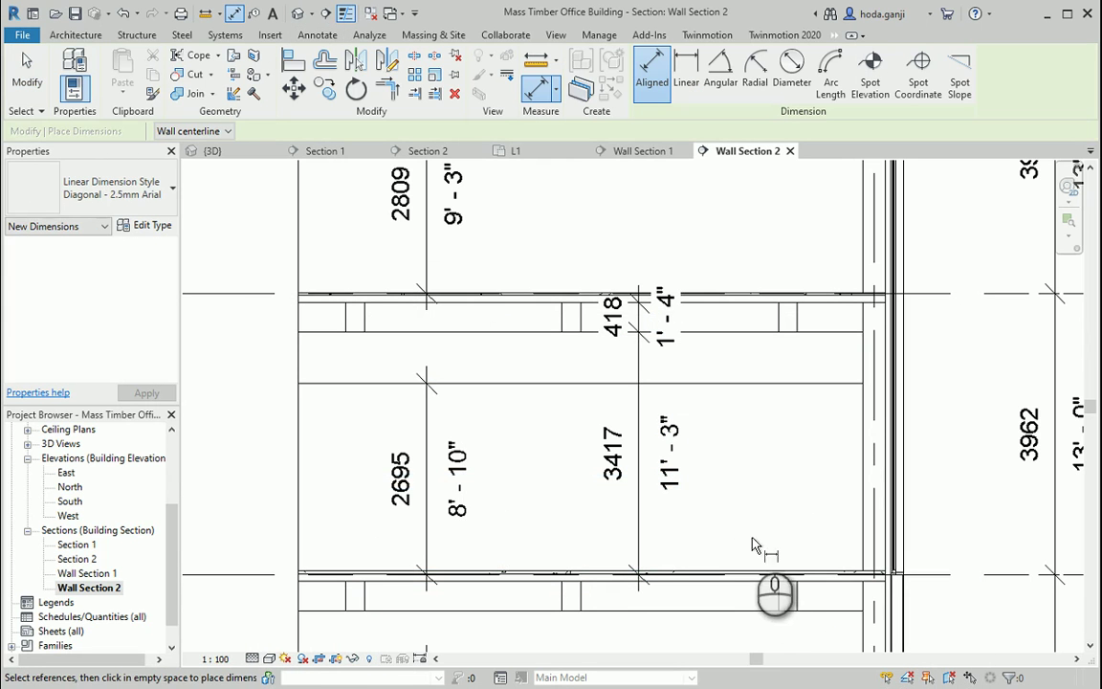
{"action": "left_click", "coordinate": [749, 580]}
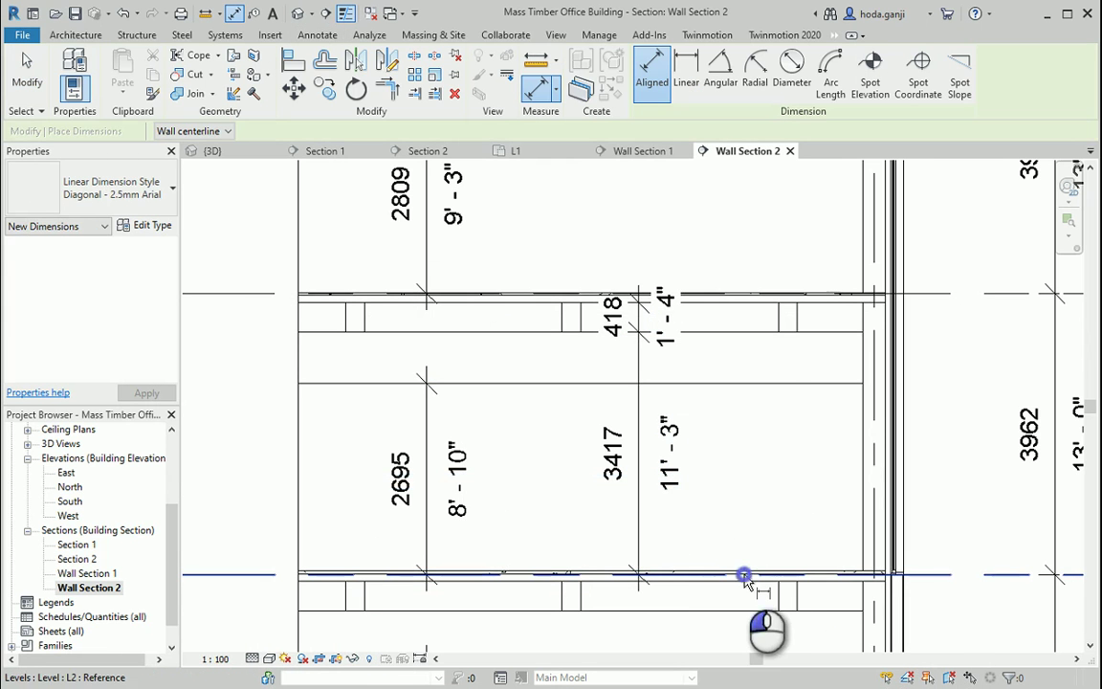
{"action": "left_click", "coordinate": [756, 304]}
{"action": "left_click", "coordinate": [783, 471]}
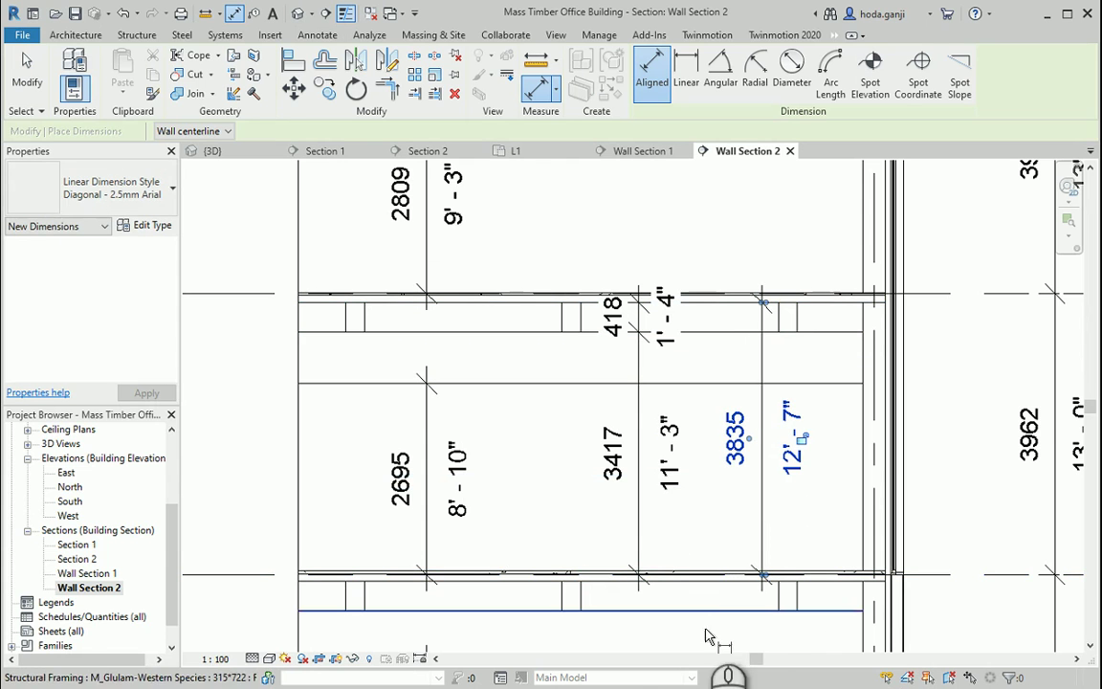
Step: Check the dimension spacing in the reference PDF and nudge the two stacked middle dimensions between L2 and L3 slightly to the left together
{"action": "key", "text": "alt+Tab"}
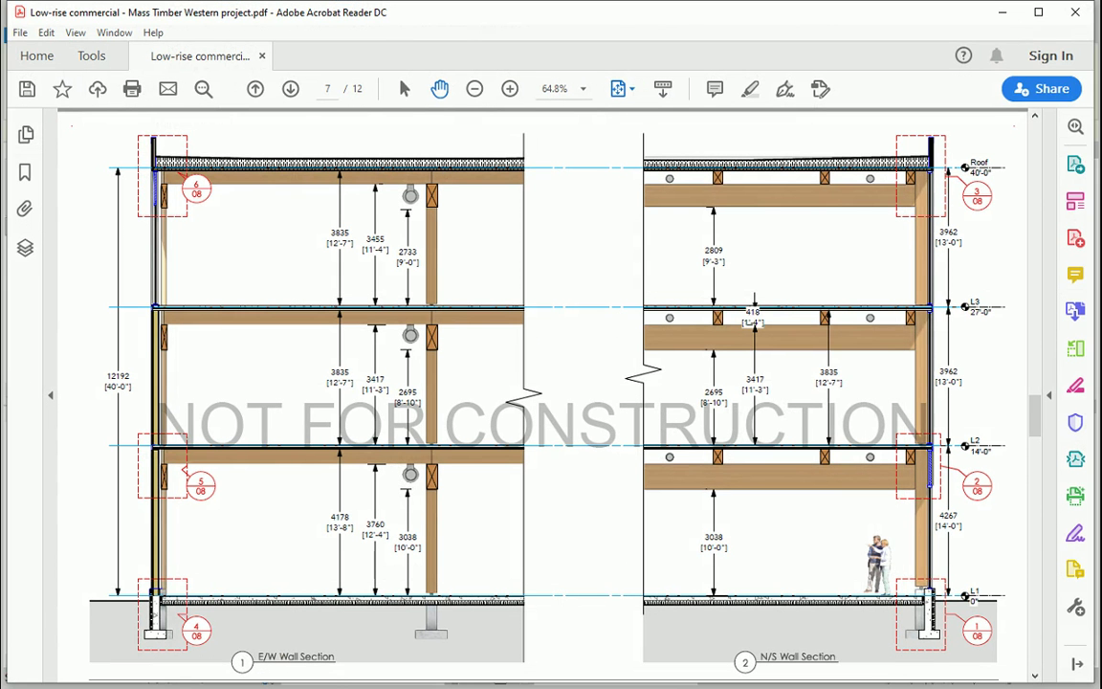
{"action": "key", "text": "alt+Tab"}
{"action": "key", "text": "Escape"}
{"action": "key", "text": "Escape"}
{"action": "left_click", "coordinate": [638, 421]}
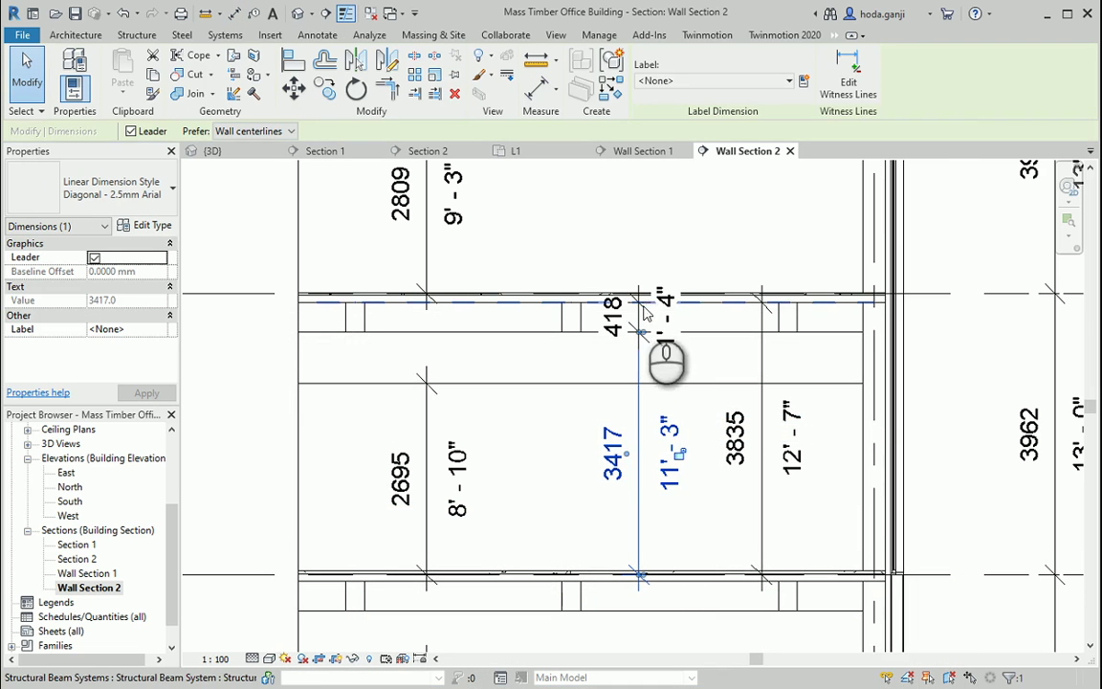
{"action": "left_click", "coordinate": [670, 321], "text": "ctrl"}
{"action": "key", "text": "Left"}
{"action": "key", "text": "Left"}
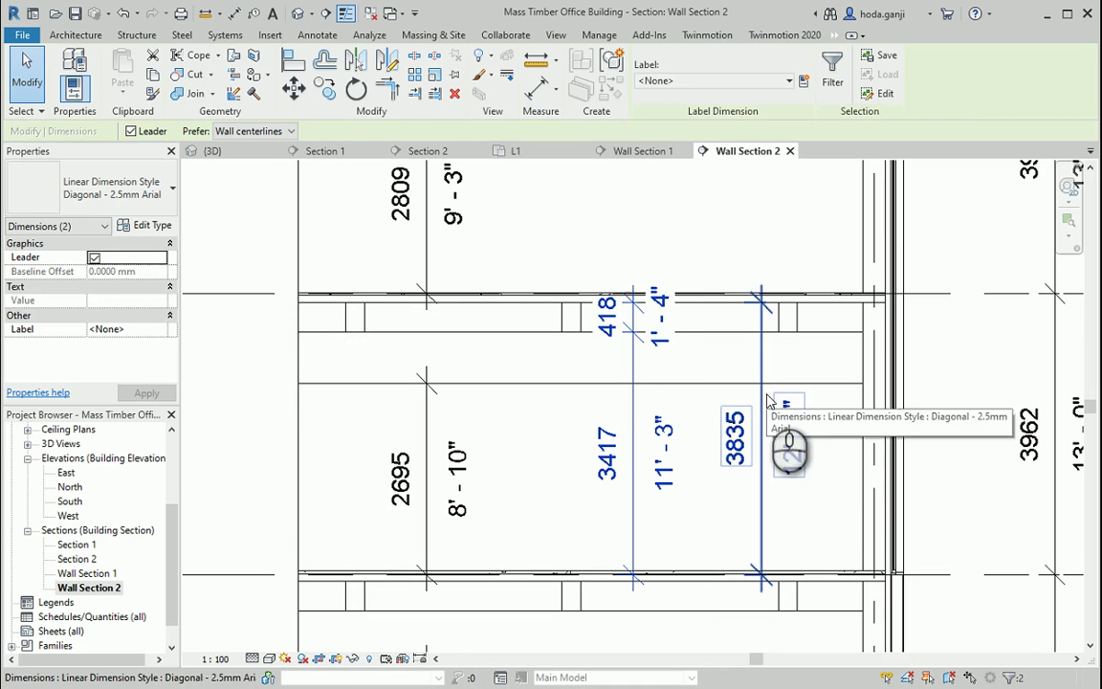
{"action": "key", "text": "Escape"}
Step: Compare the dimensions of Wall Section 2 with the N/S Wall Section in the reference PDF
{"action": "key", "text": "alt+Tab"}
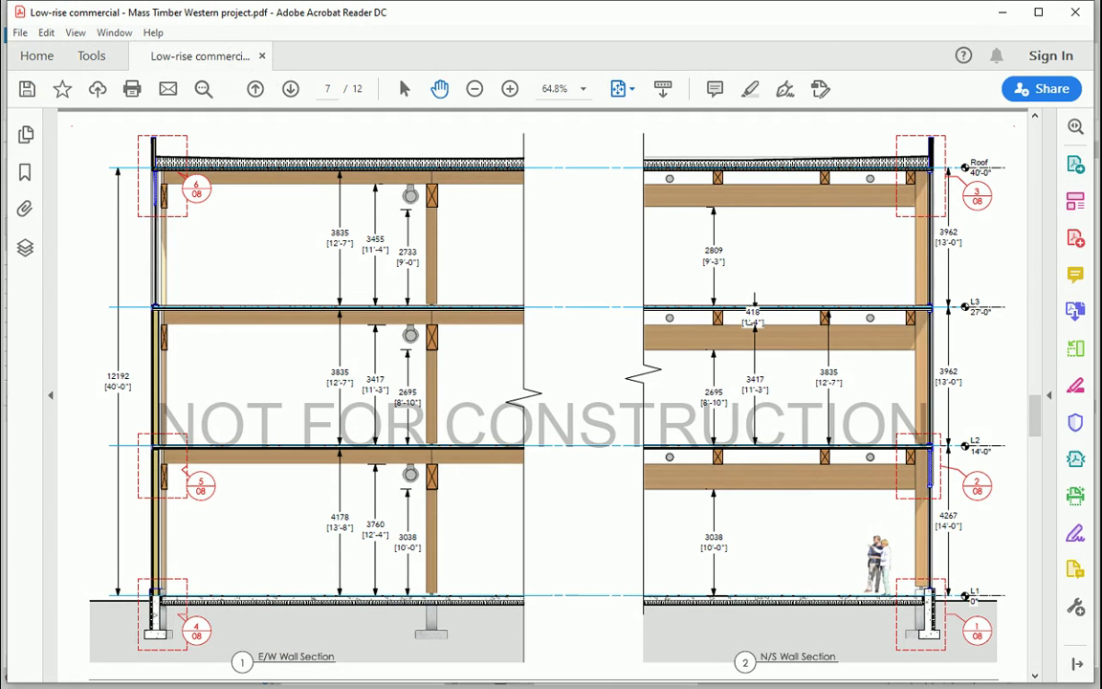
{"action": "key", "text": "alt+Tab"}
{"action": "scroll", "coordinate": [641, 459], "scroll_direction": "down", "scroll_amount": 4}
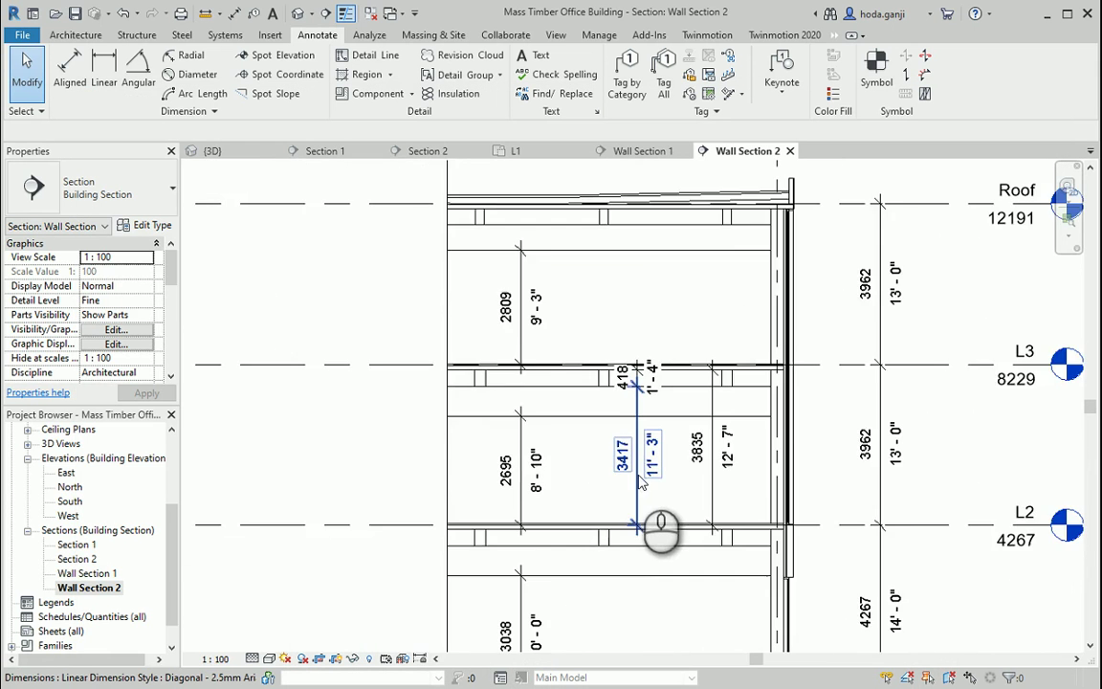
{"action": "scroll", "coordinate": [656, 588], "scroll_direction": "up", "scroll_amount": 2}
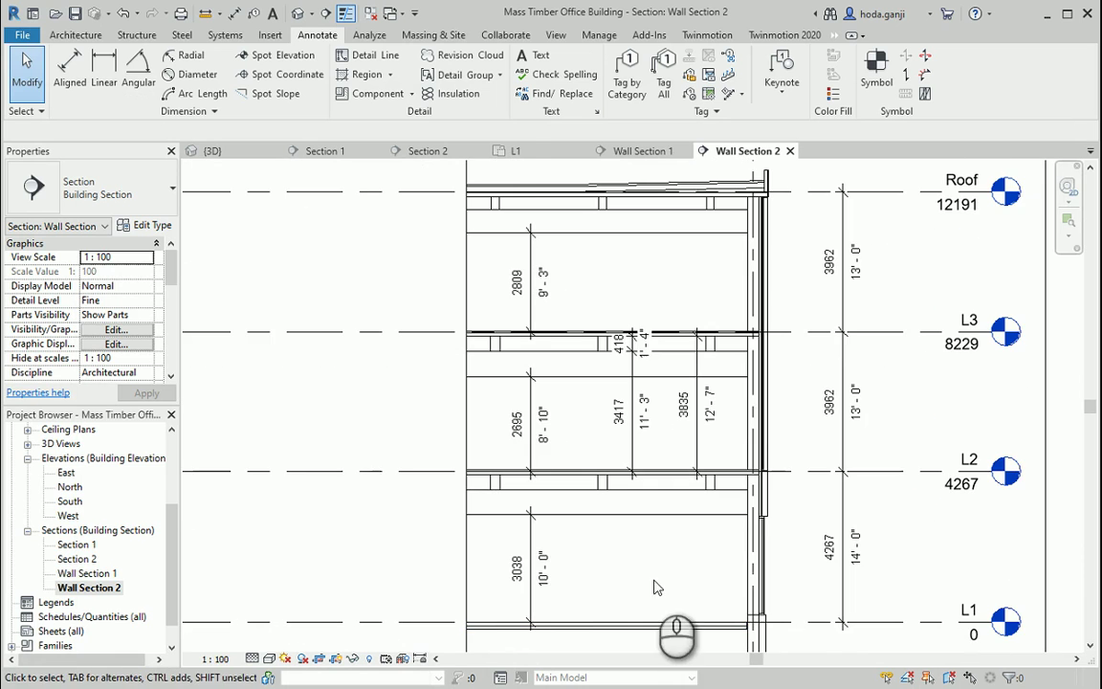
{"action": "key", "text": "alt+Tab"}
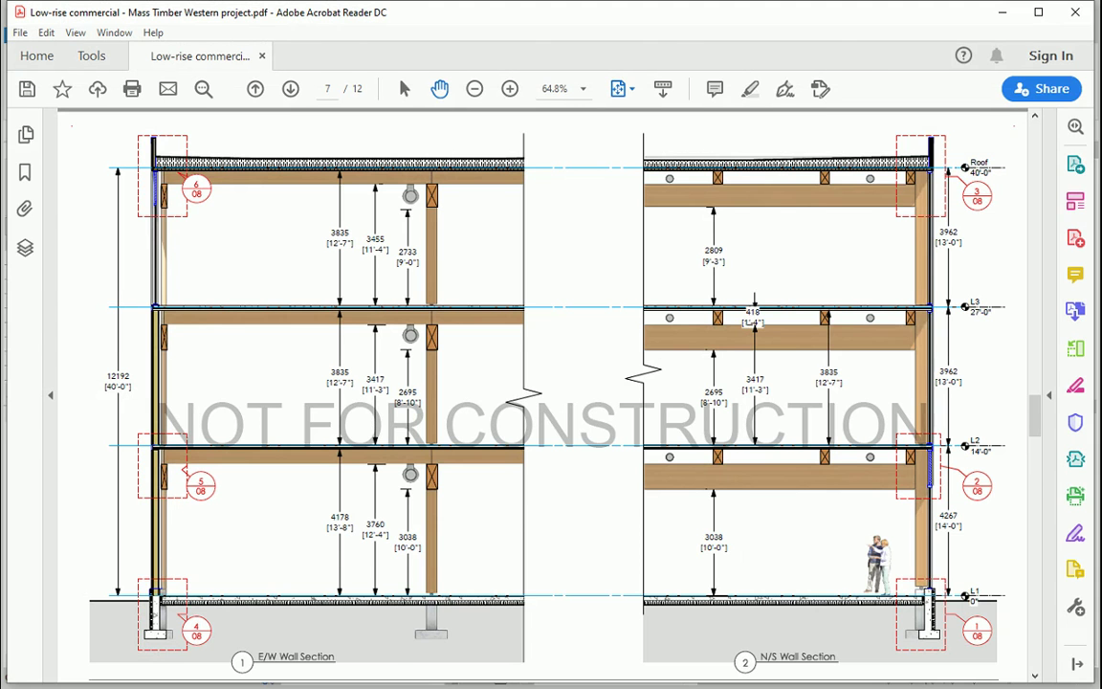
{"action": "key", "text": "alt+Tab"}
Step: Shorten all the level lines together so their free ends stop at the interior edge of the crop region
{"action": "scroll", "coordinate": [629, 499], "scroll_direction": "down", "scroll_amount": 4}
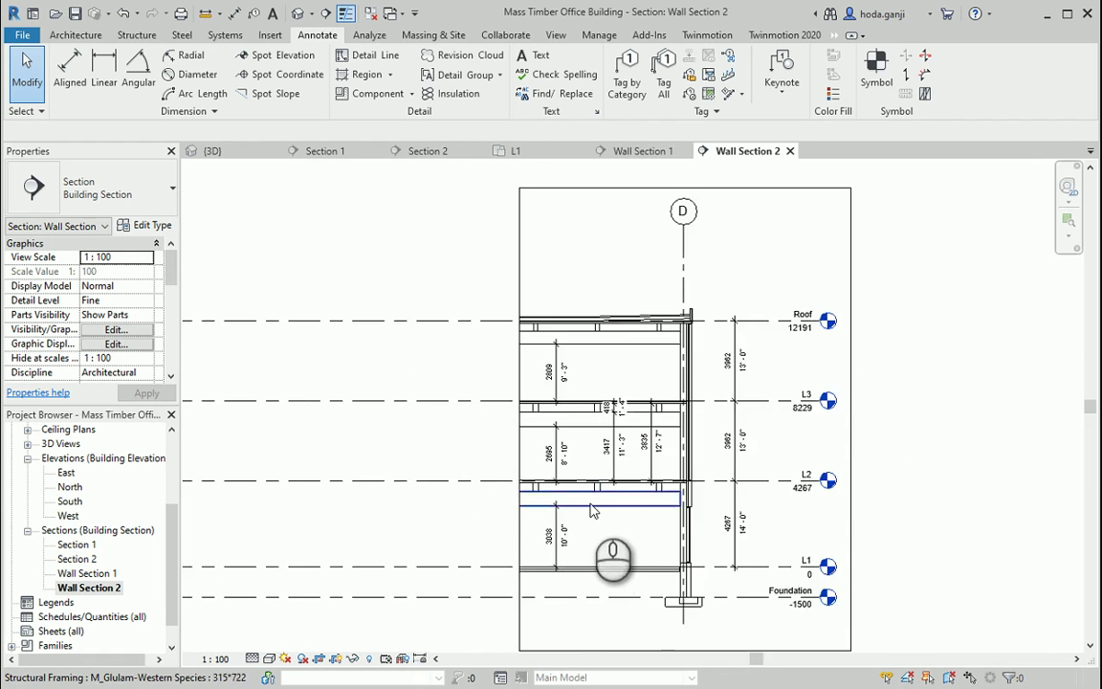
{"action": "scroll", "coordinate": [629, 500], "scroll_direction": "down", "scroll_amount": 2}
{"action": "scroll", "coordinate": [484, 534], "scroll_direction": "up", "scroll_amount": 2}
{"action": "left_click", "coordinate": [468, 550]}
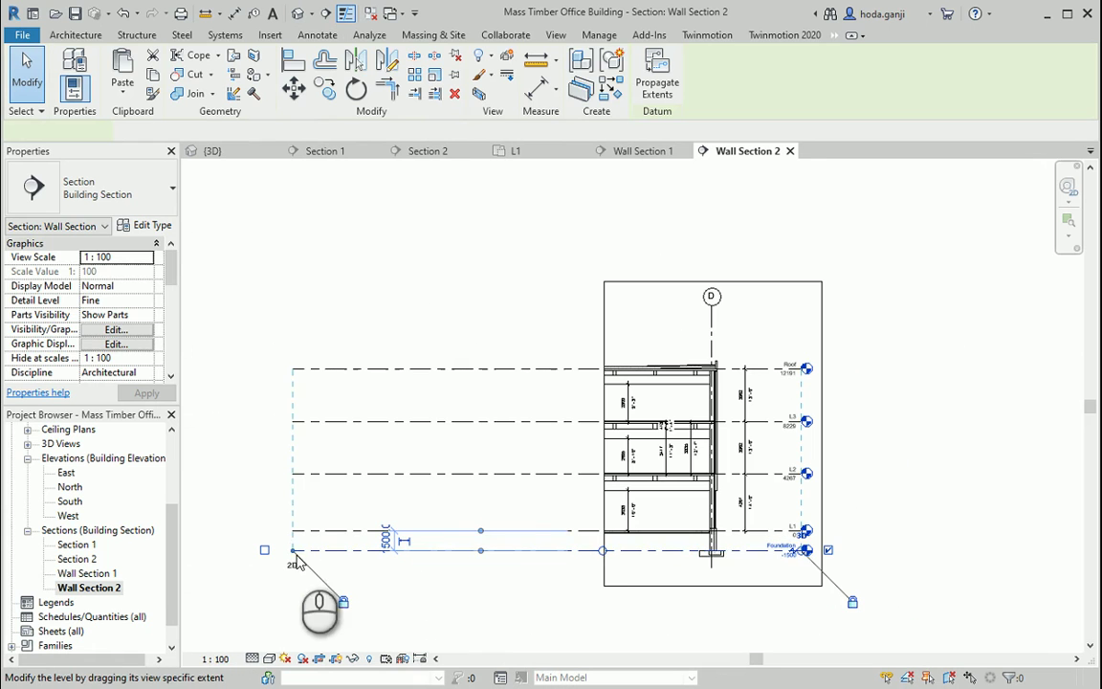
{"action": "mouse_move", "coordinate": [300, 558]}
{"action": "left_mouse_down"}
{"action": "mouse_move", "coordinate": [589, 541]}
{"action": "mouse_move", "coordinate": [602, 550]}
{"action": "left_mouse_up"}
{"action": "left_click", "coordinate": [579, 585]}
{"action": "scroll", "coordinate": [755, 504], "scroll_direction": "up", "scroll_amount": 3}
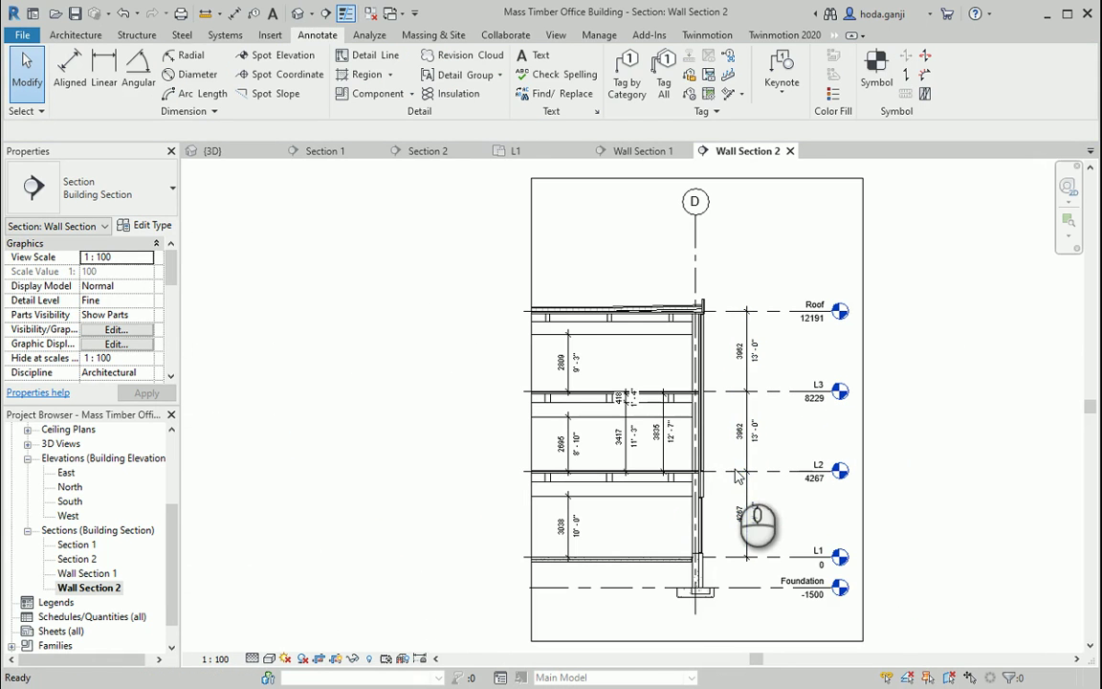
Step: Switch the Wall Section 2 view to a coloured visual style and compare it with the reference PDF
{"action": "left_click", "coordinate": [270, 657]}
{"action": "left_click", "coordinate": [289, 590]}
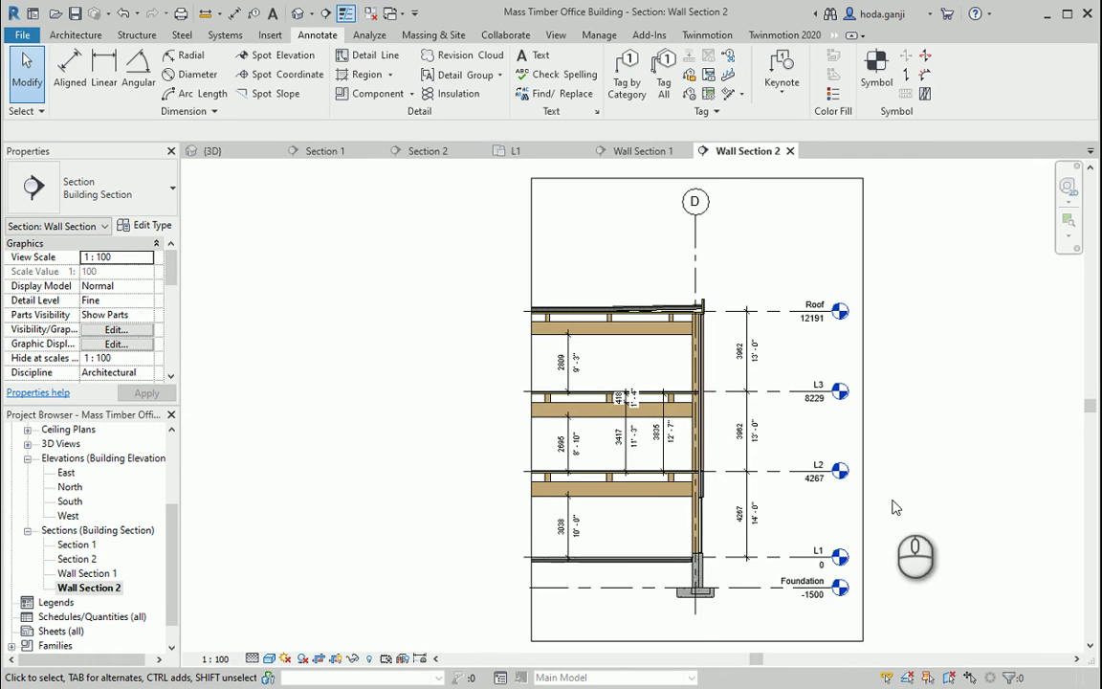
{"action": "scroll", "coordinate": [712, 481], "scroll_direction": "up", "scroll_amount": 2}
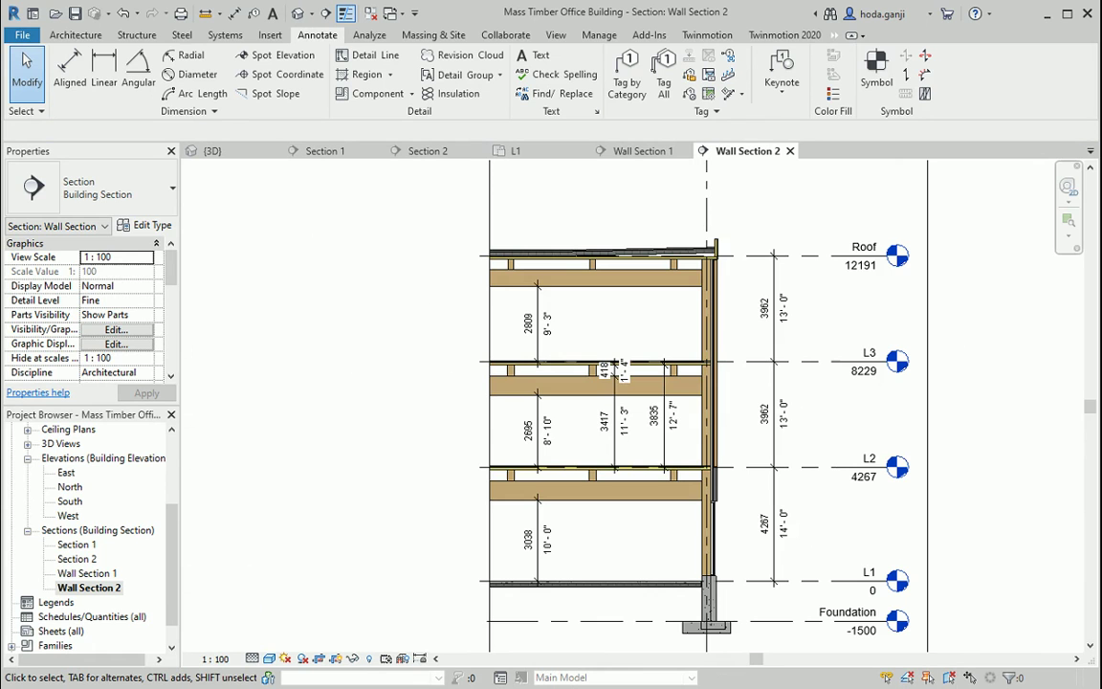
{"action": "mouse_move", "coordinate": [610, 688]}
{"action": "left_click", "coordinate": [610, 636]}
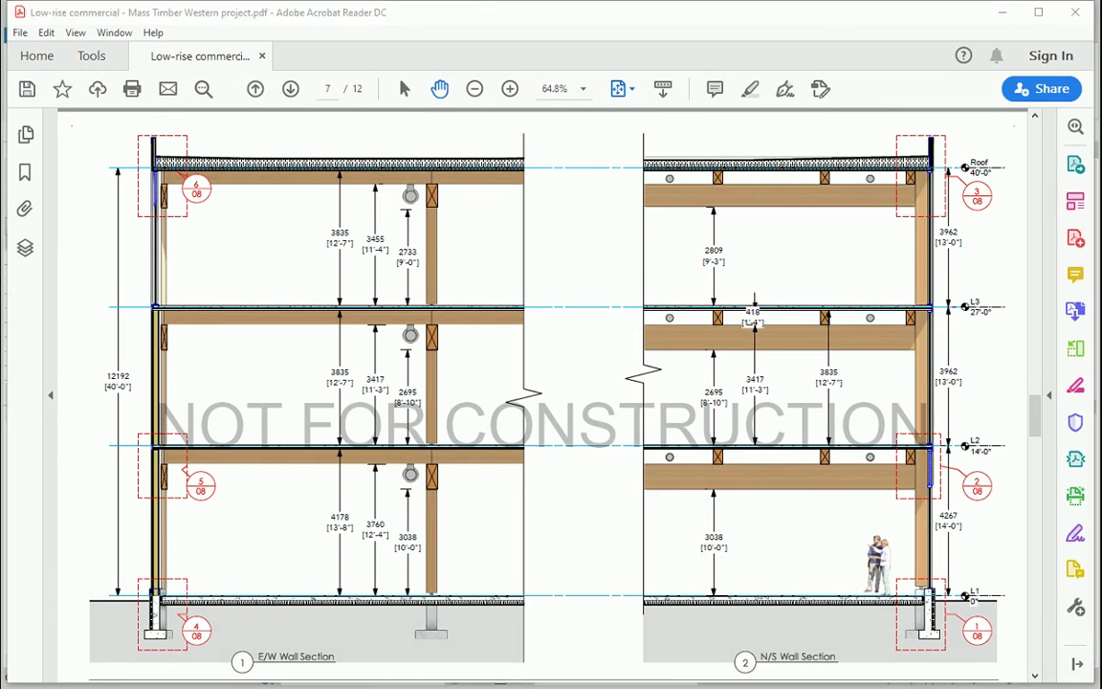
Step: Compare the sloped roof build-up in Wall Section 2 with the N/S Wall Section in the reference PDF
{"action": "key", "text": "alt+Tab"}
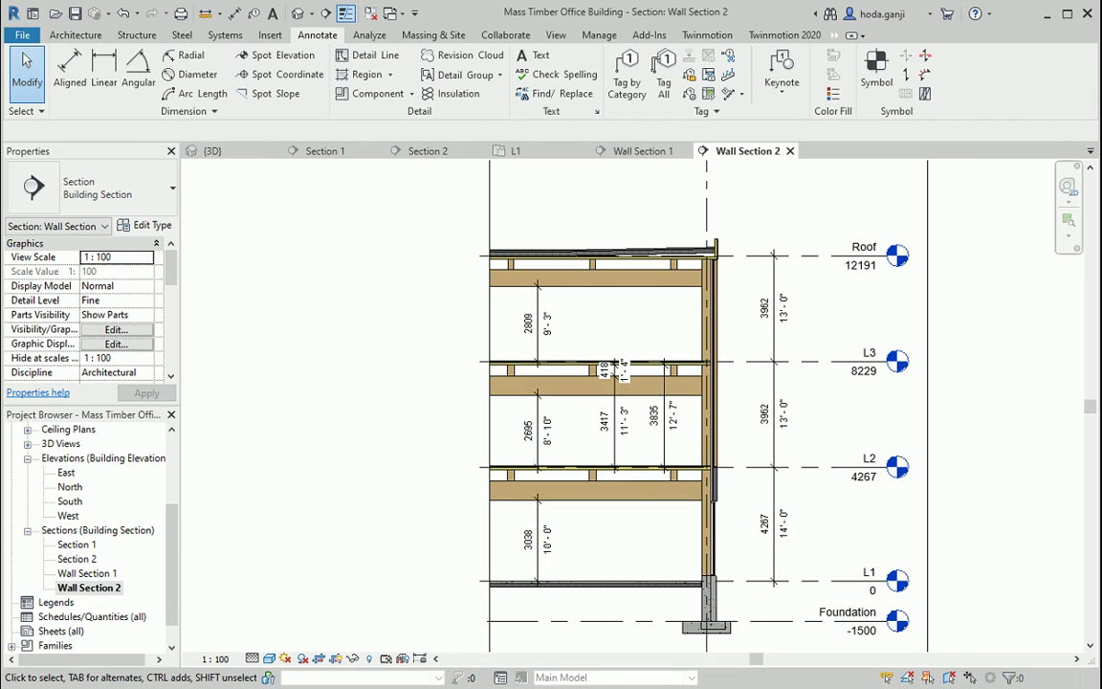
{"action": "key", "text": "alt+Tab"}
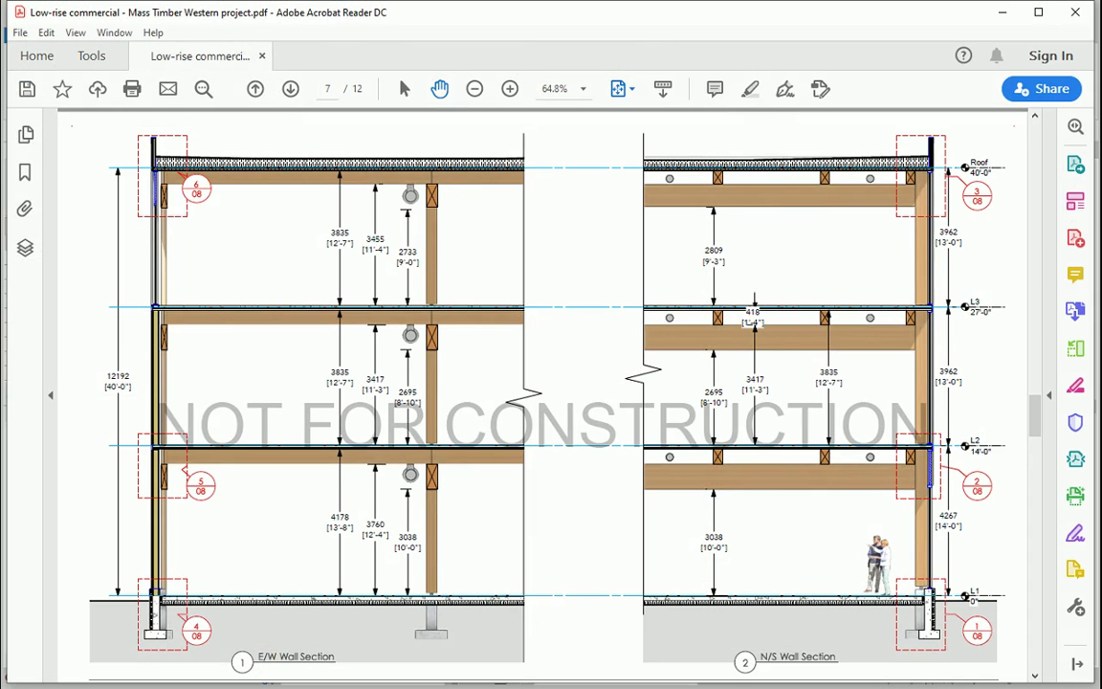
{"action": "key", "text": "alt+Tab"}
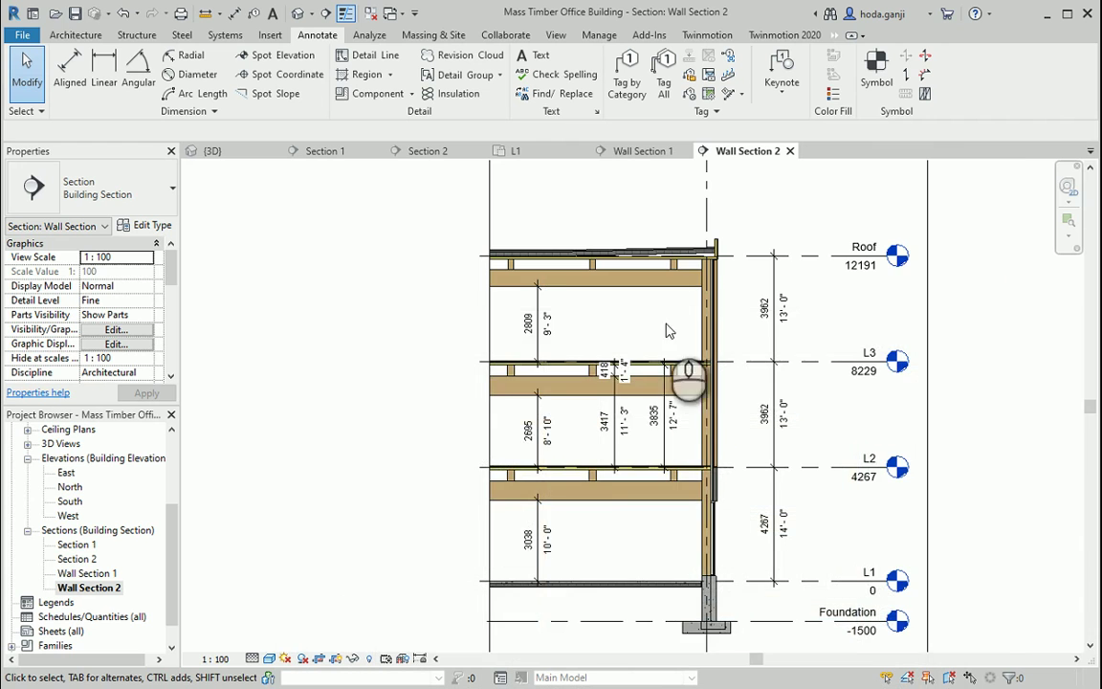
{"action": "scroll", "coordinate": [565, 221], "scroll_direction": "up", "scroll_amount": 5}
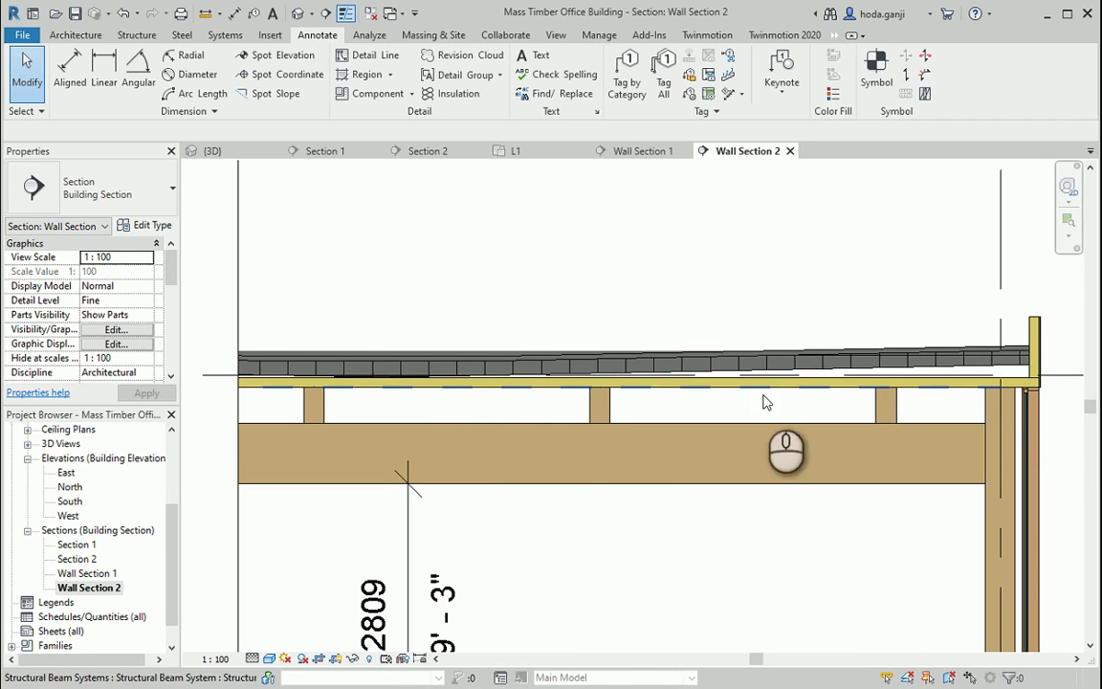
{"action": "left_click", "coordinate": [665, 352]}
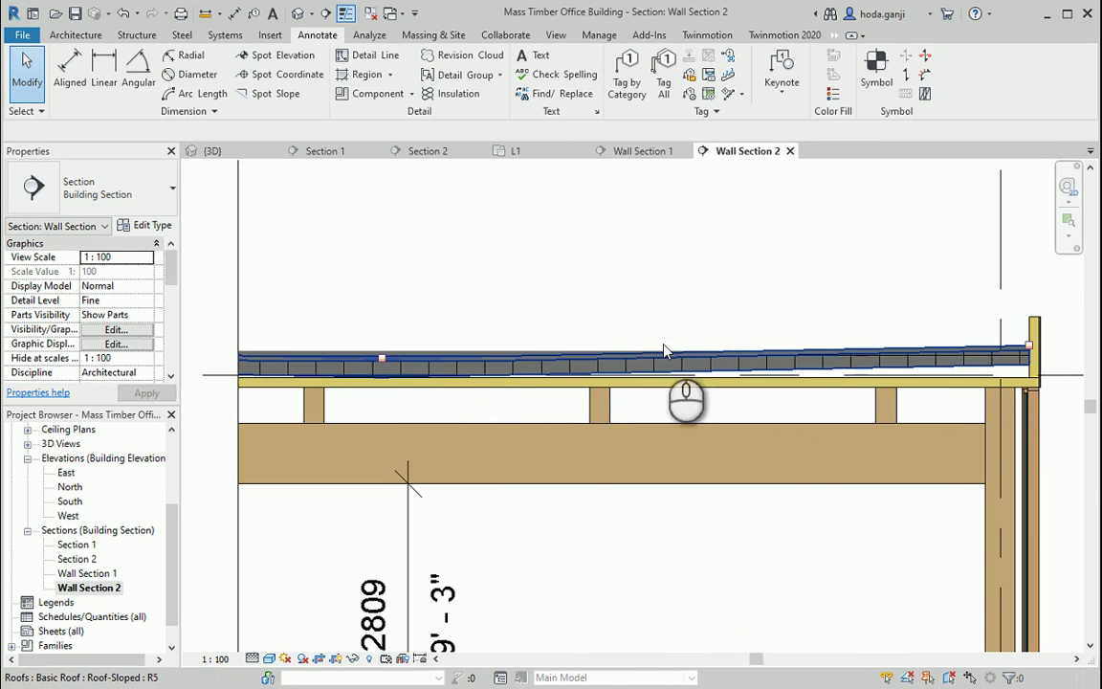
{"action": "left_click", "coordinate": [980, 394]}
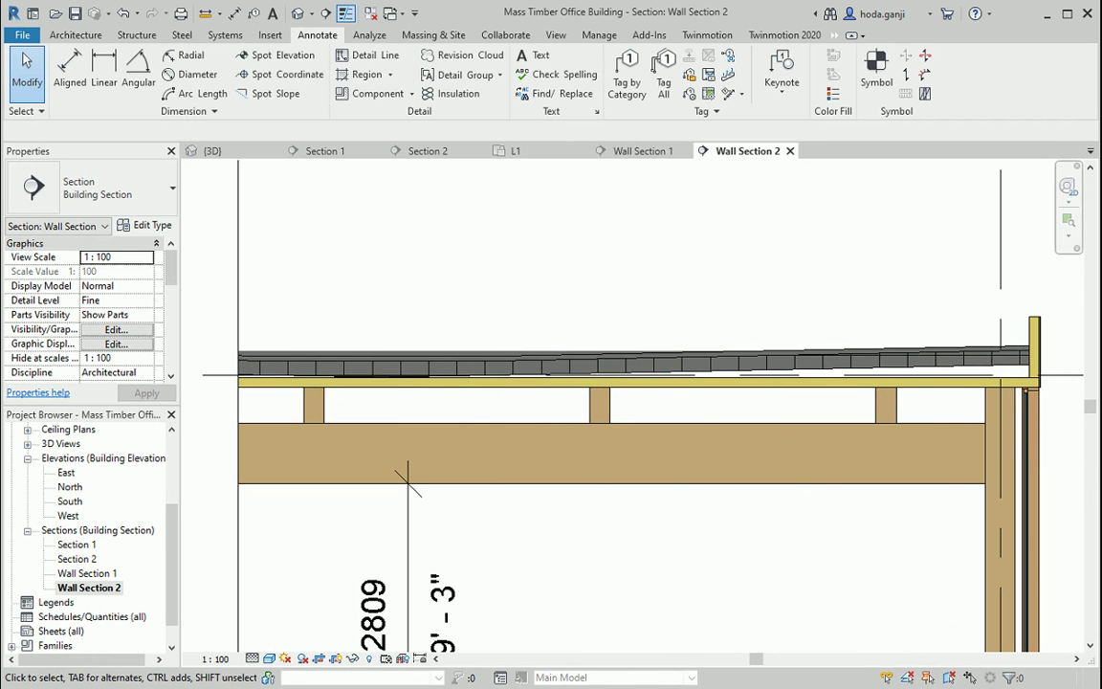
{"action": "key", "text": "alt+Tab"}
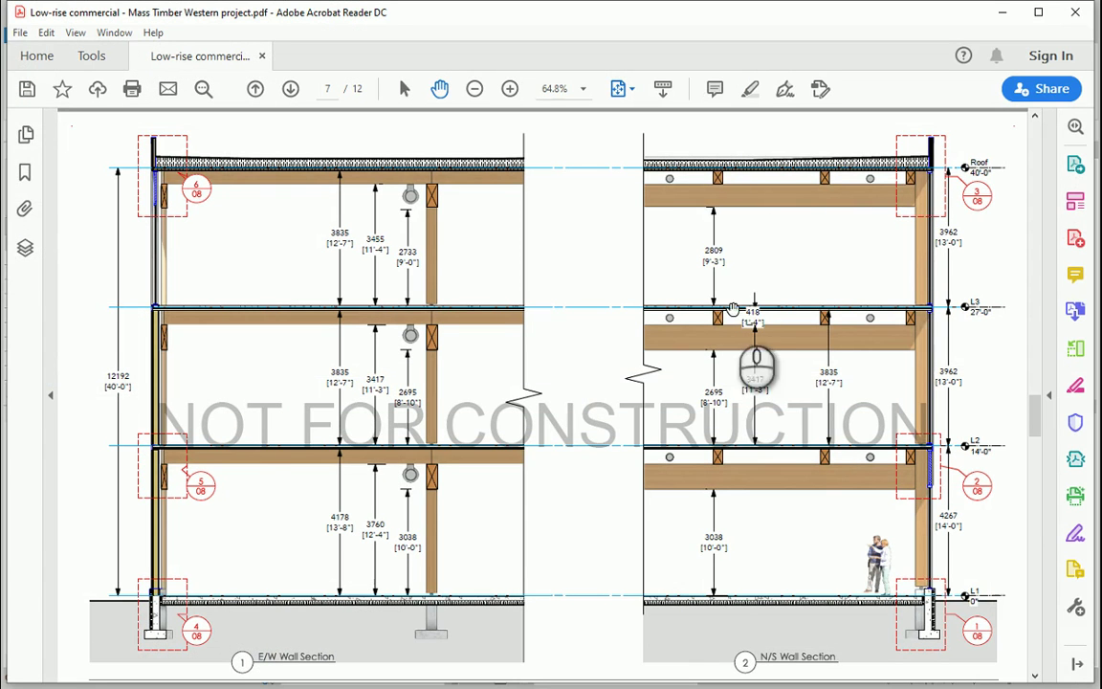
{"action": "key", "text": "alt+Tab"}
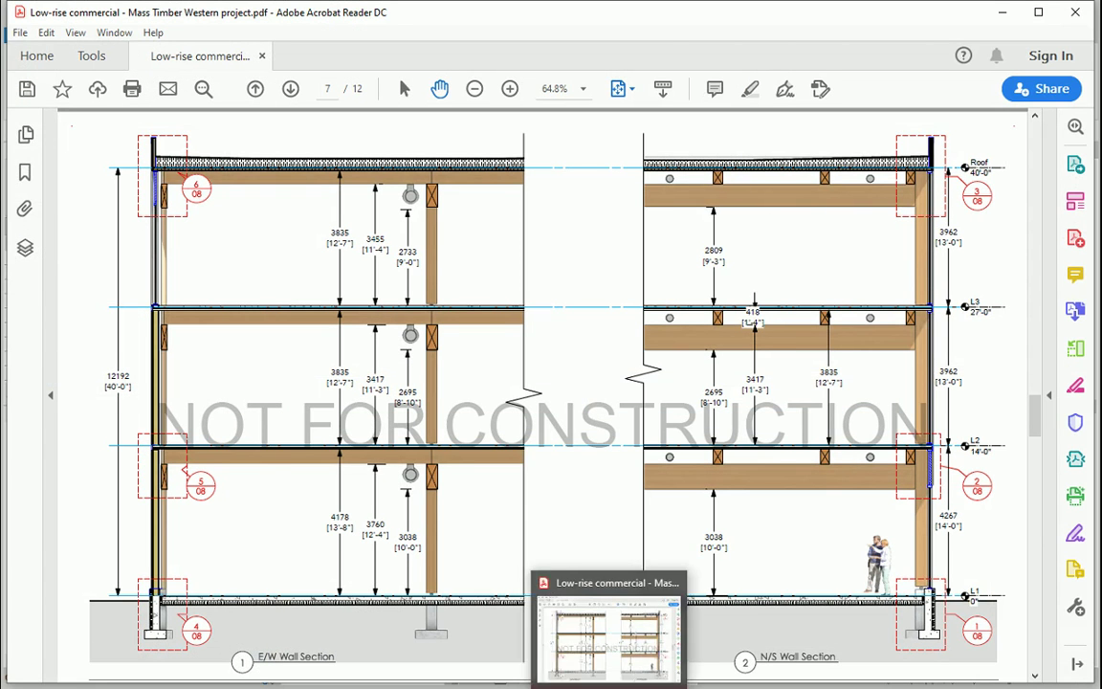
{"action": "scroll", "coordinate": [713, 294], "scroll_direction": "down", "scroll_amount": 3}
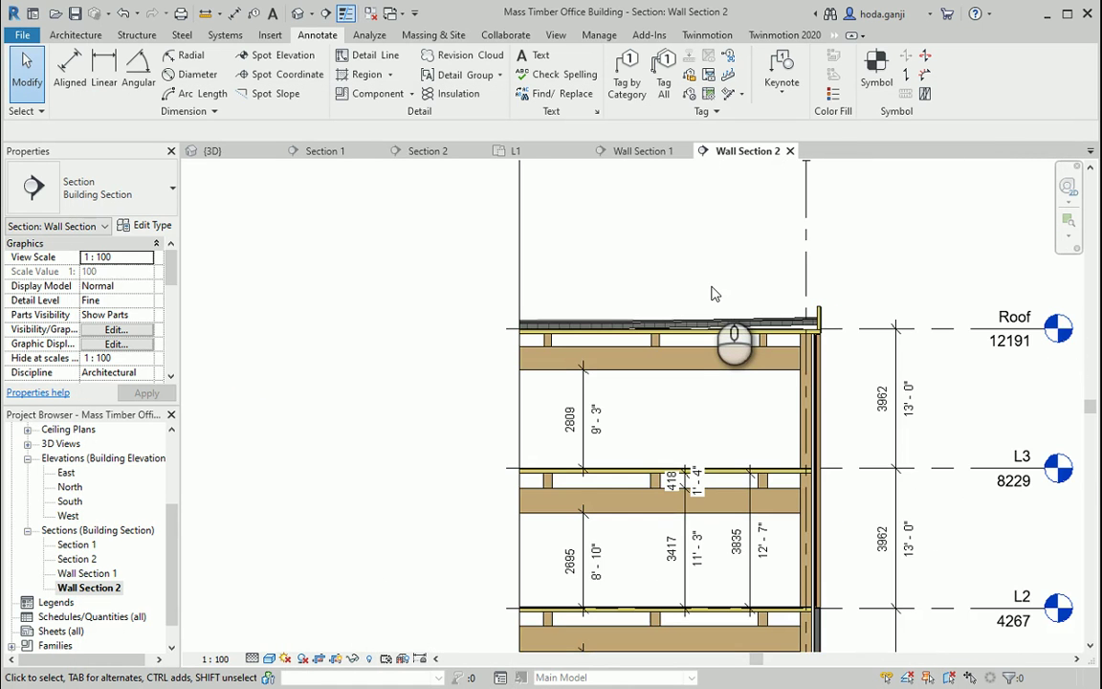
Step: Start a filled region under the sloped roof, picking the roof's underside, the CLT roof panel's top and the parapet's inner face as boundaries
{"action": "scroll", "coordinate": [713, 294], "scroll_direction": "up", "scroll_amount": 5}
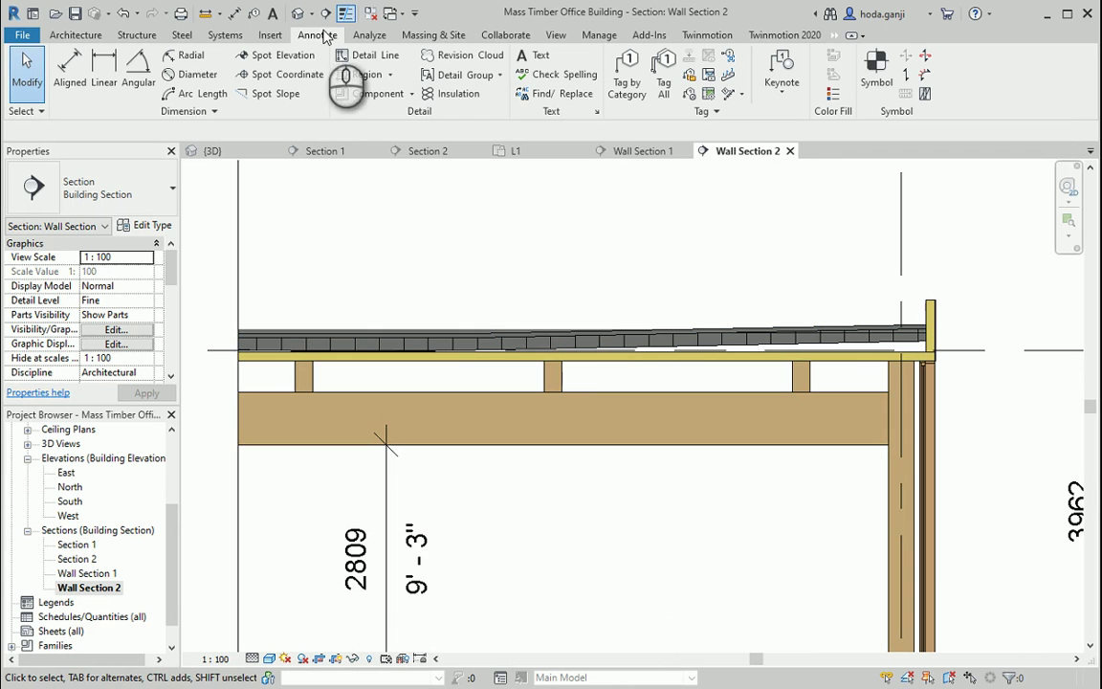
{"action": "left_click", "coordinate": [392, 76]}
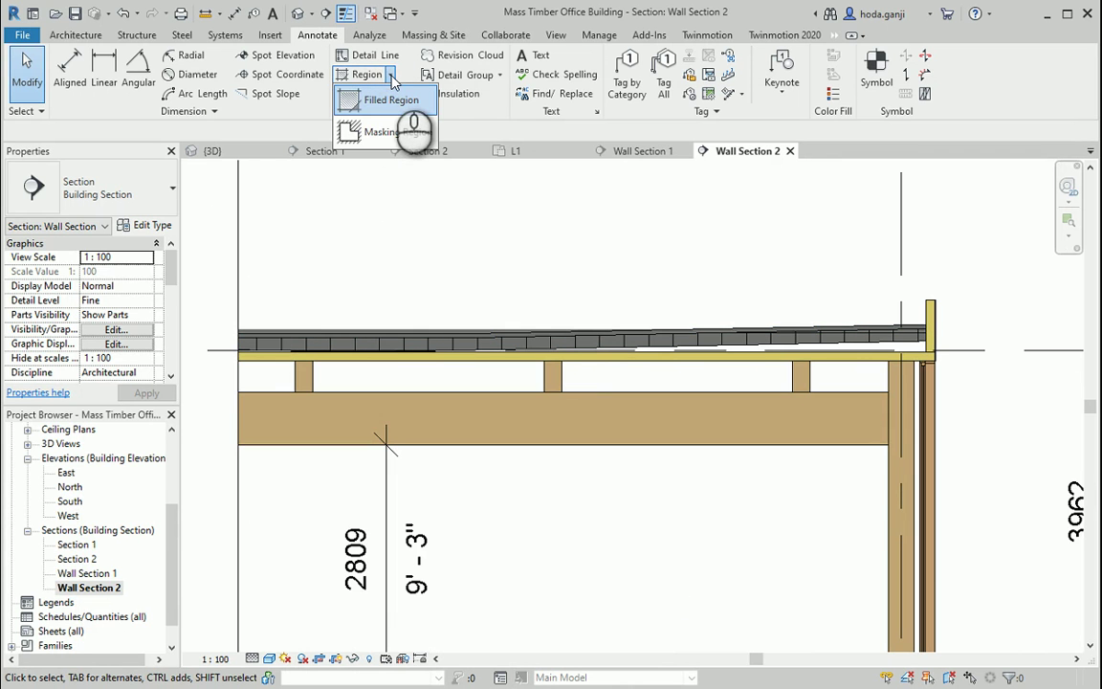
{"action": "left_click", "coordinate": [392, 99]}
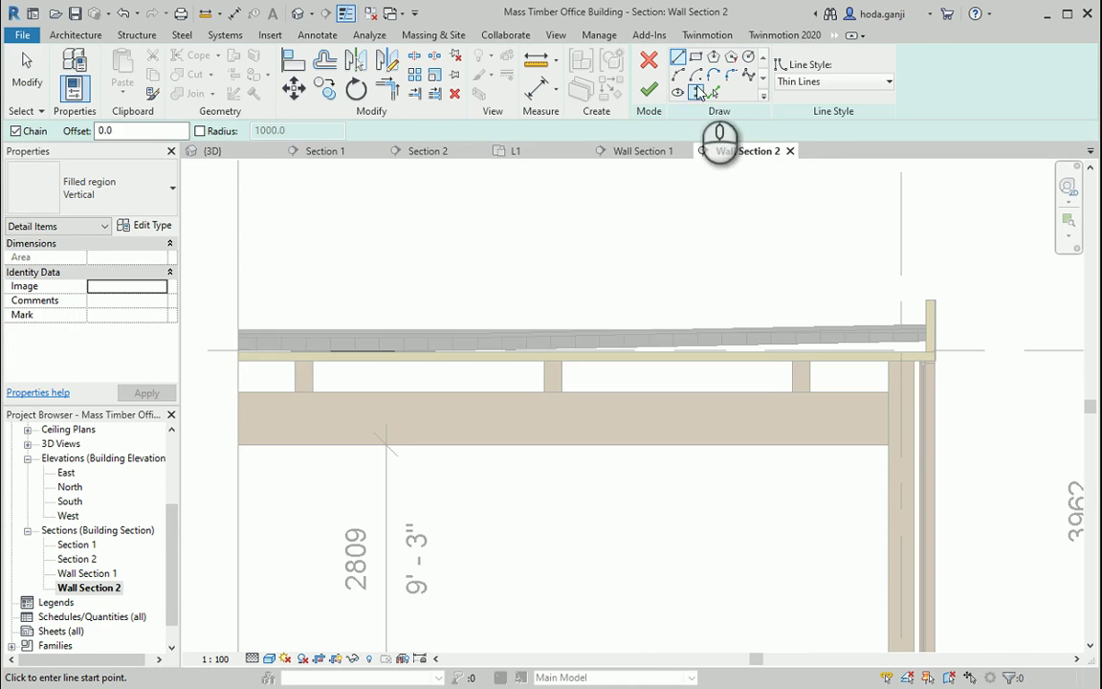
{"action": "scroll", "coordinate": [890, 297], "scroll_direction": "up", "scroll_amount": 3}
{"action": "left_click", "coordinate": [874, 386]}
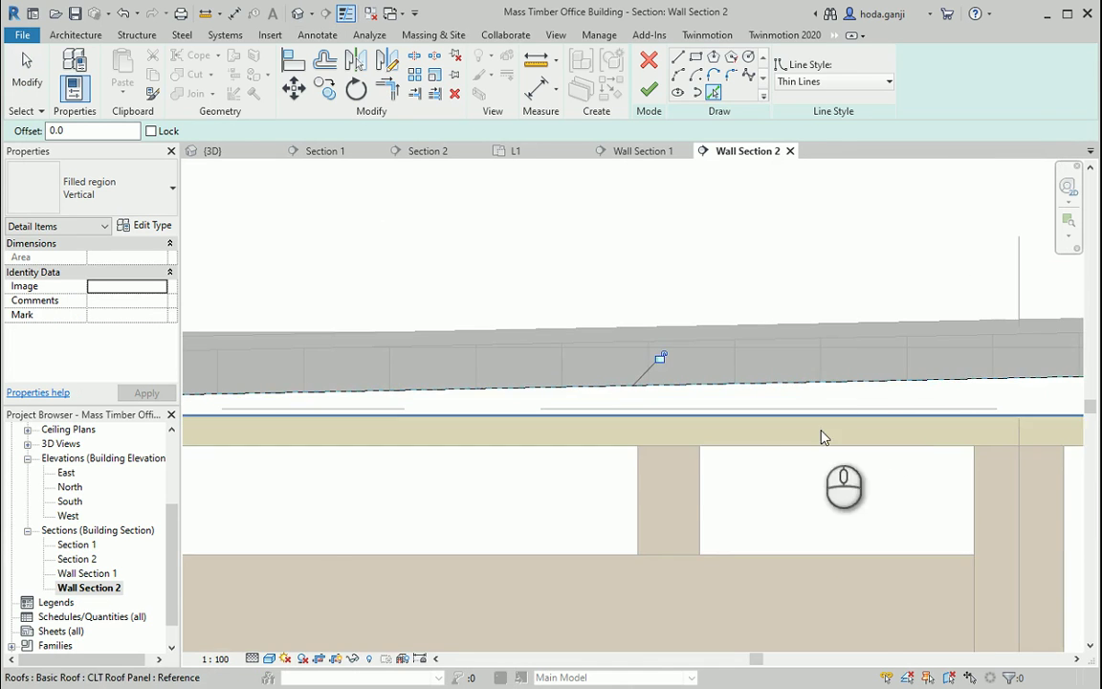
{"action": "scroll", "coordinate": [979, 396], "scroll_direction": "up", "scroll_amount": 3}
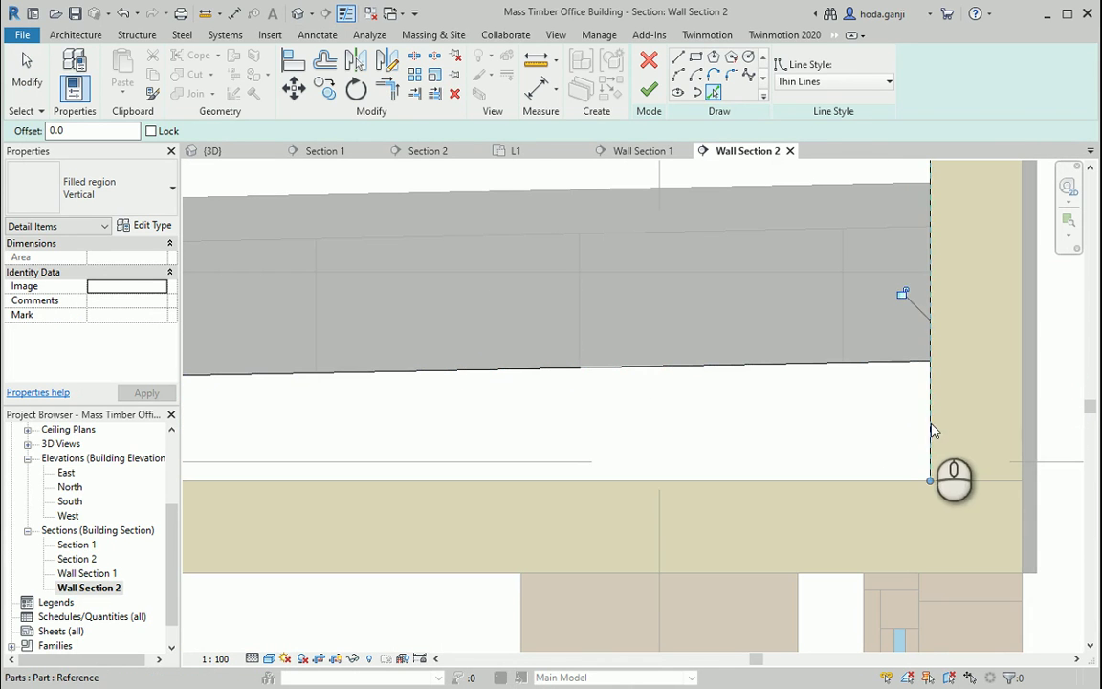
{"action": "left_click", "coordinate": [933, 431]}
Step: Trim the parapet boundary line and the CLT panel boundary line to a corner and try to finish the filled region sketch
{"action": "left_click", "coordinate": [386, 89]}
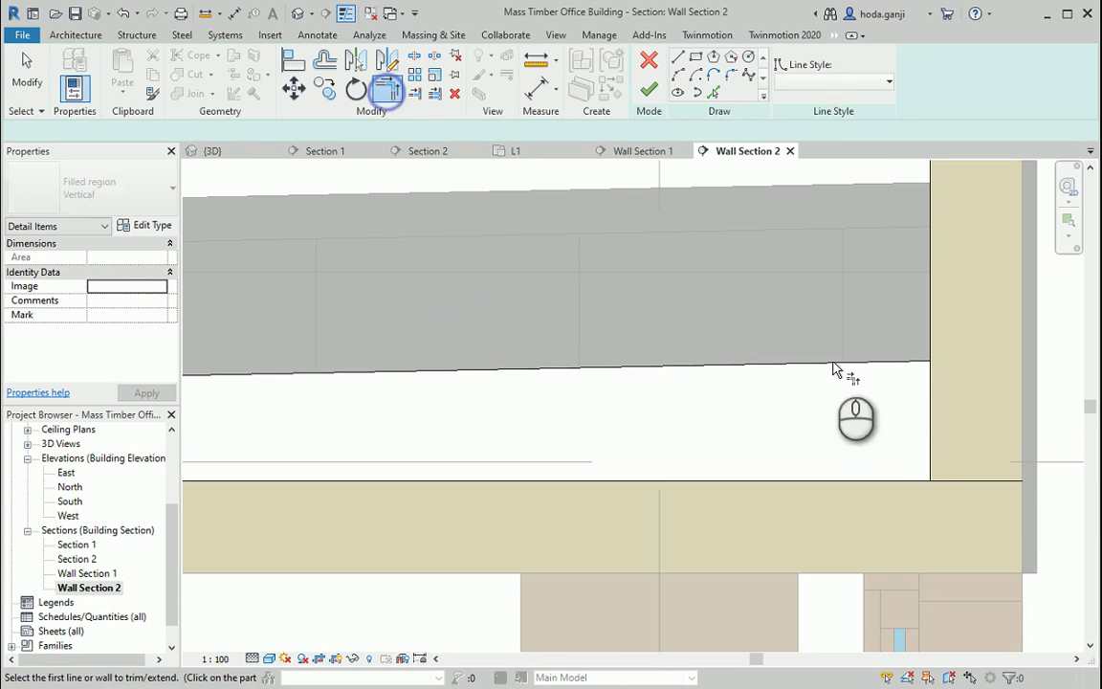
{"action": "left_click", "coordinate": [836, 366]}
{"action": "left_click", "coordinate": [921, 409]}
{"action": "left_click", "coordinate": [920, 461]}
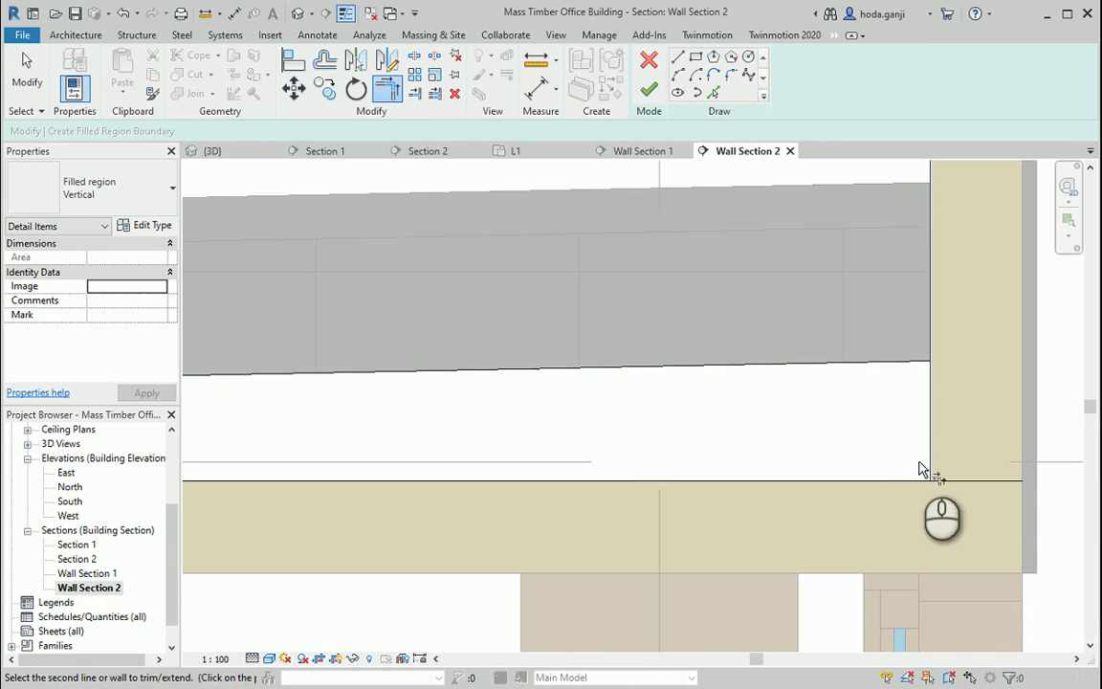
{"action": "left_click", "coordinate": [921, 479]}
{"action": "scroll", "coordinate": [981, 473], "scroll_direction": "down", "scroll_amount": 8}
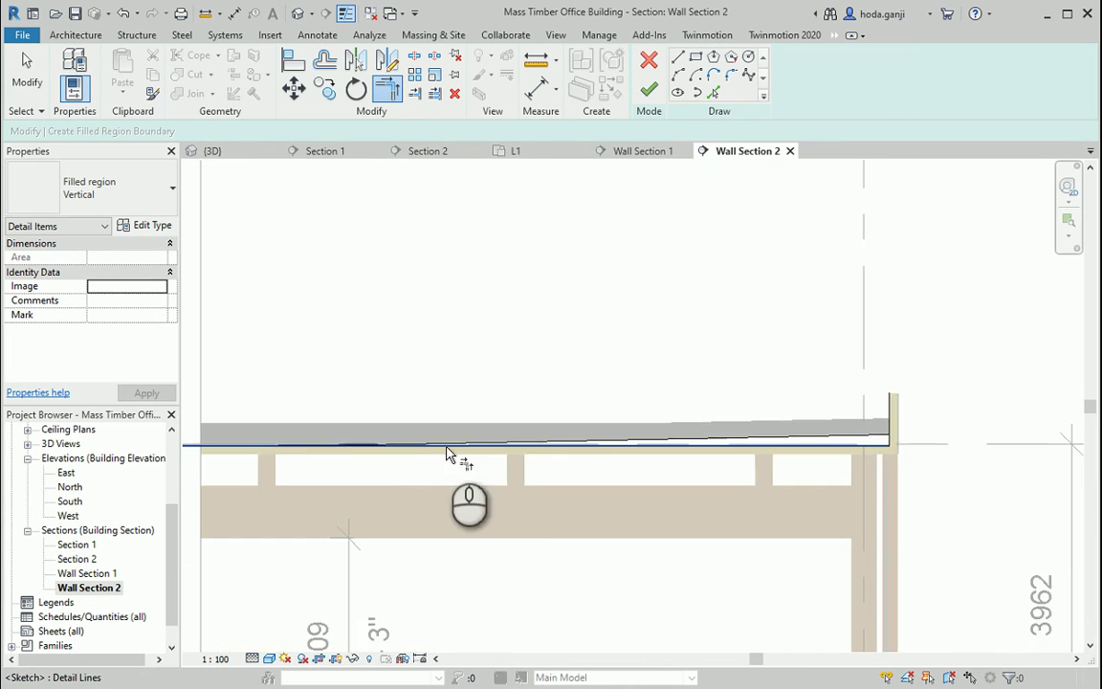
{"action": "scroll", "coordinate": [446, 454], "scroll_direction": "up", "scroll_amount": 5}
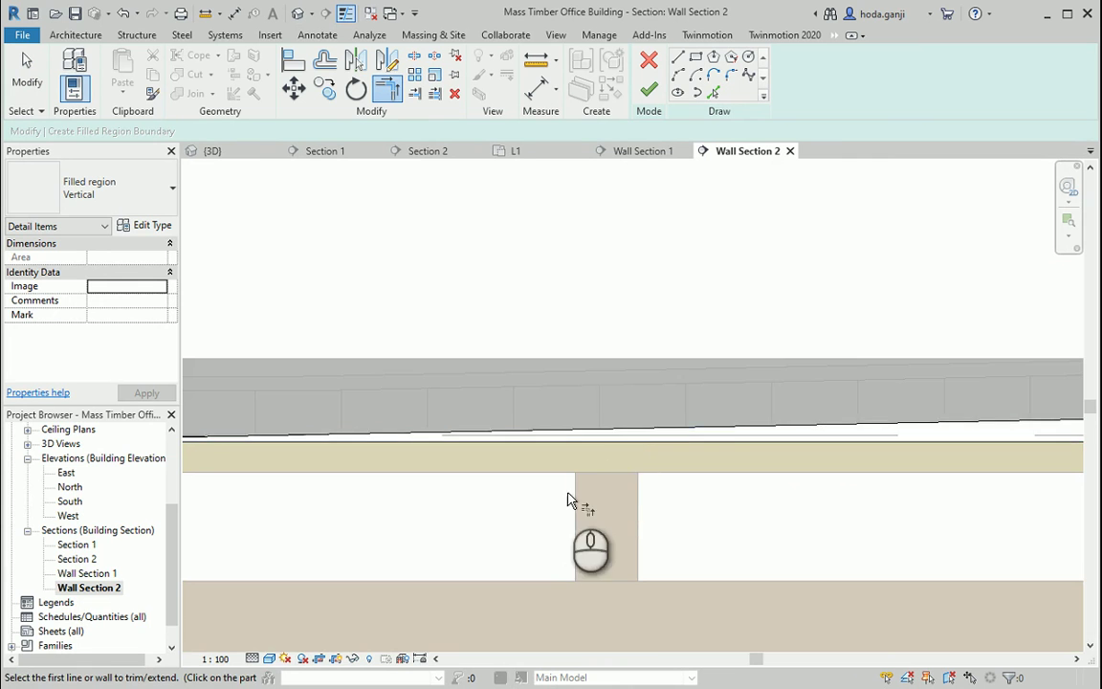
{"action": "scroll", "coordinate": [542, 487], "scroll_direction": "down", "scroll_amount": 5}
{"action": "scroll", "coordinate": [893, 462], "scroll_direction": "up", "scroll_amount": 6}
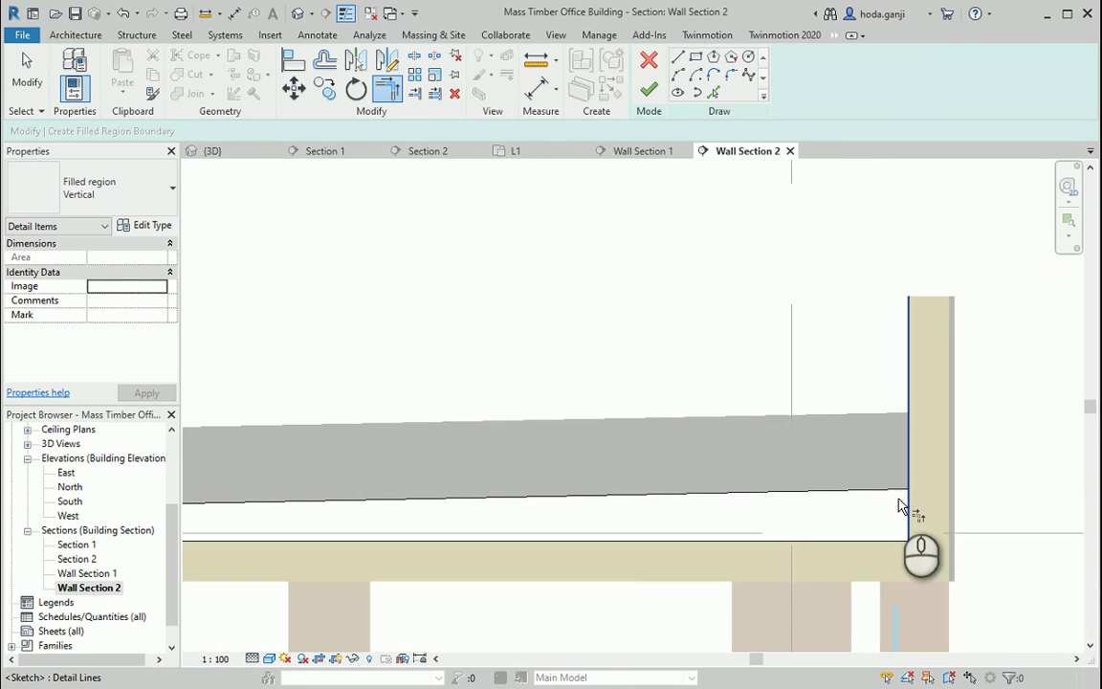
{"action": "scroll", "coordinate": [756, 316], "scroll_direction": "down", "scroll_amount": 4}
{"action": "left_click", "coordinate": [647, 93]}
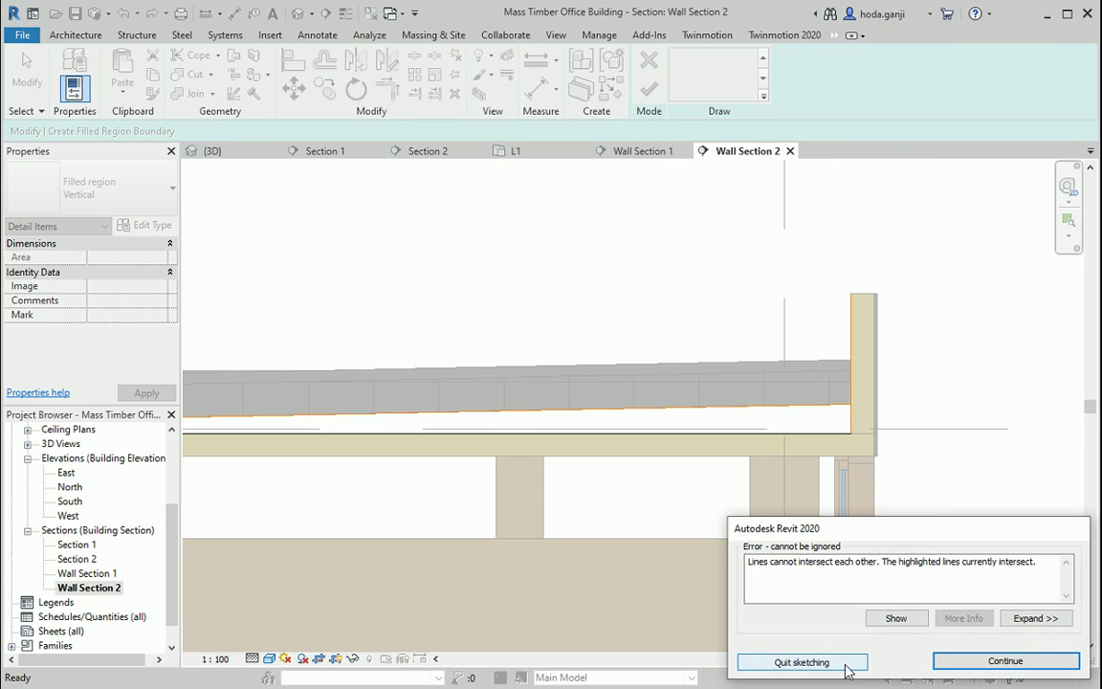
{"action": "left_click", "coordinate": [959, 658]}
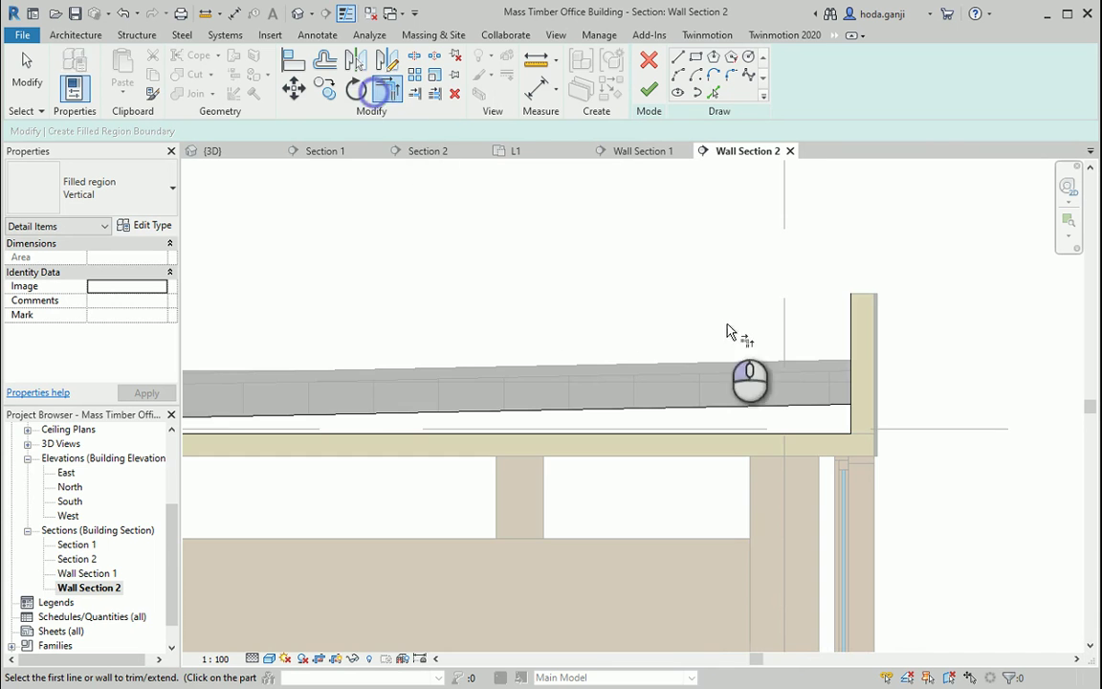
Step: Trim the parapet boundary line to the sloped roof underside line and finish the filled region
{"action": "scroll", "coordinate": [924, 438], "scroll_direction": "up", "scroll_amount": 3}
{"action": "left_click", "coordinate": [906, 432]}
{"action": "left_click", "coordinate": [923, 442]}
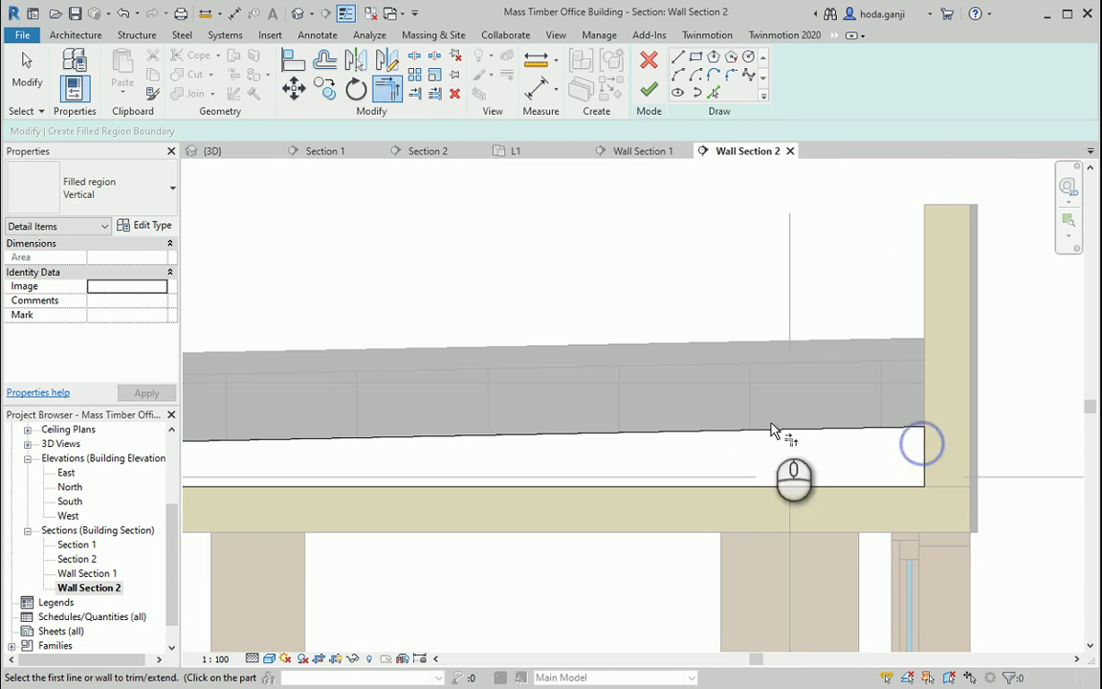
{"action": "left_click", "coordinate": [647, 85]}
{"action": "scroll", "coordinate": [872, 345], "scroll_direction": "down", "scroll_amount": 2}
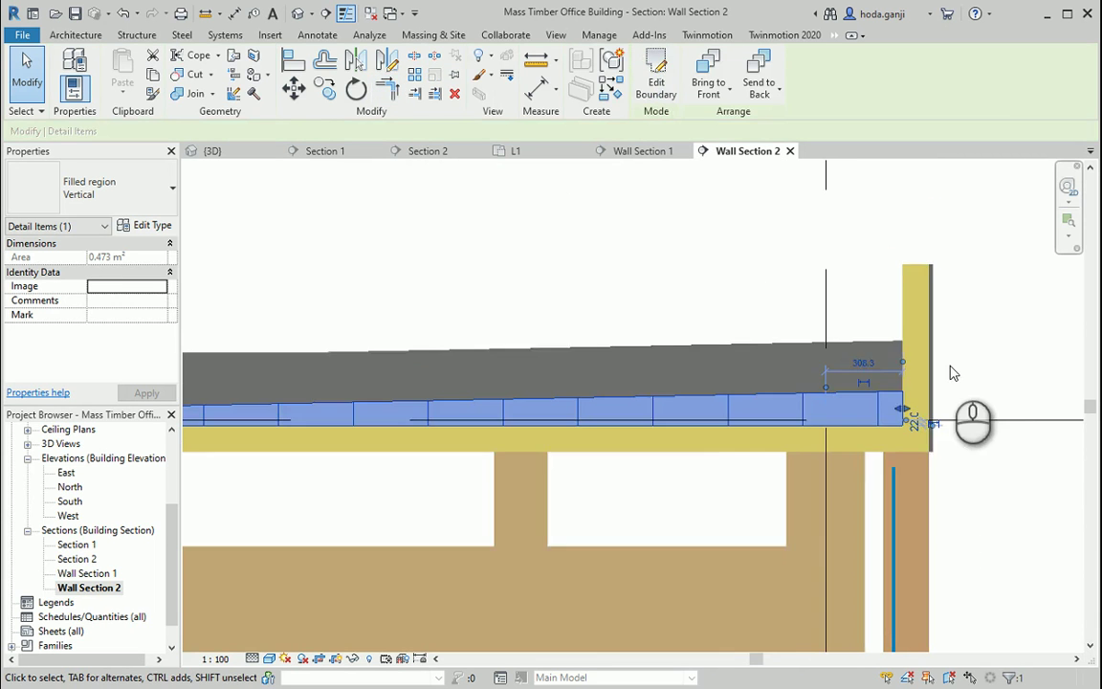
{"action": "key", "text": "Escape"}
{"action": "scroll", "coordinate": [989, 373], "scroll_direction": "down", "scroll_amount": 2}
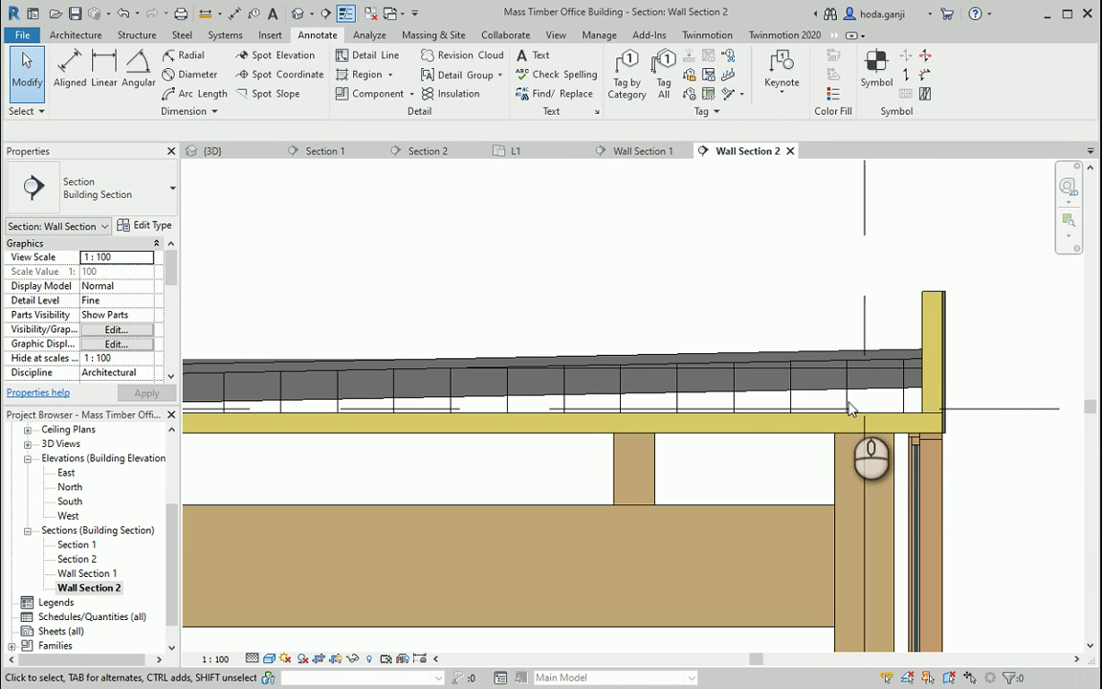
Step: Open the type properties of the filled region below the roof and keep Vertical as its foreground fill pattern
{"action": "left_click", "coordinate": [852, 400]}
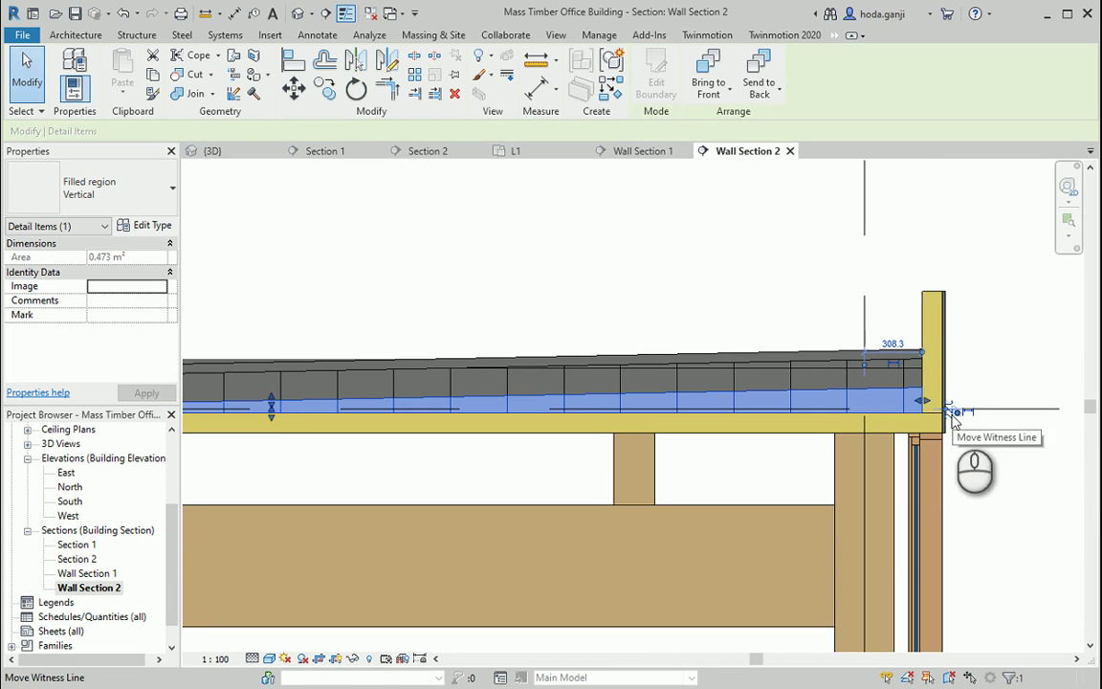
{"action": "left_click", "coordinate": [162, 226]}
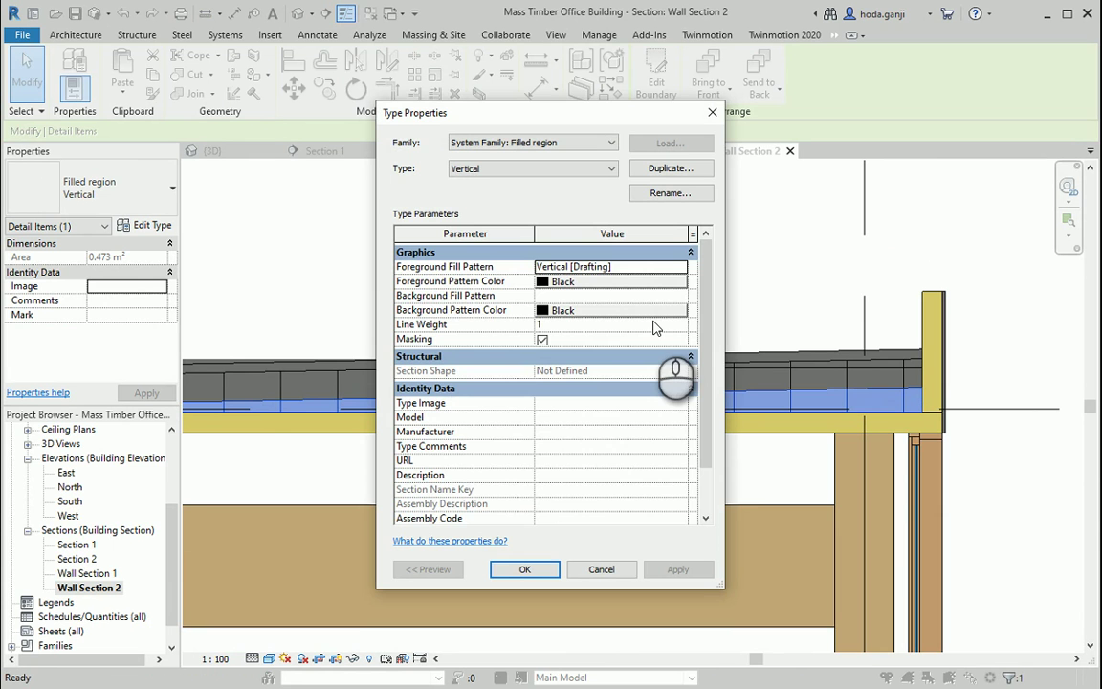
{"action": "left_click", "coordinate": [679, 266]}
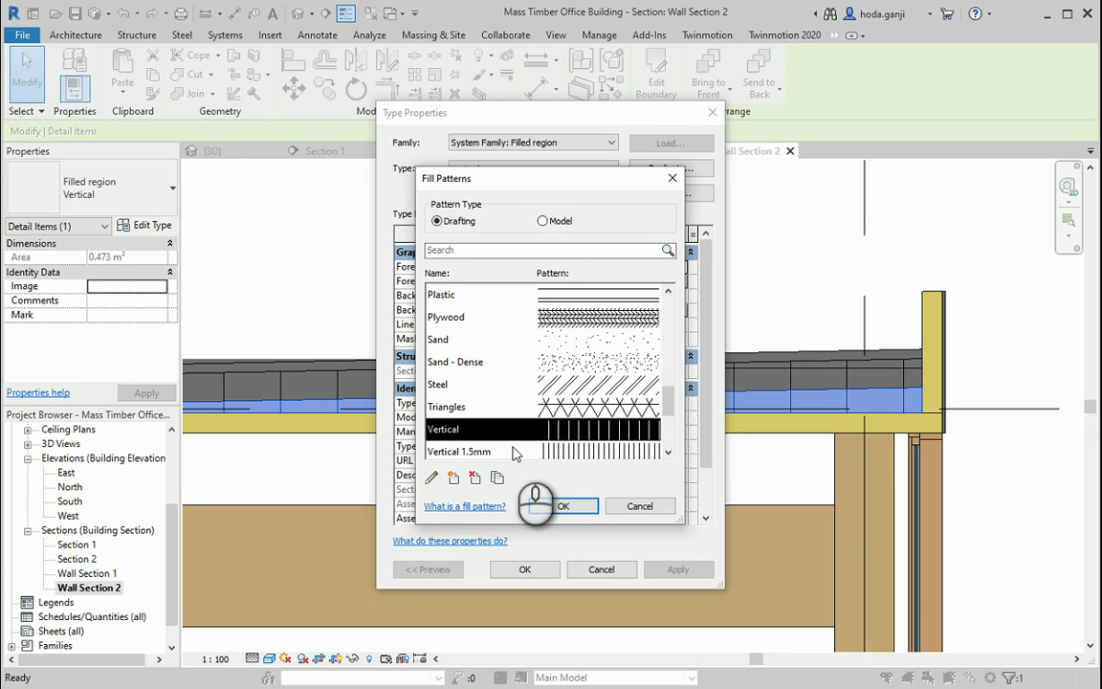
{"action": "scroll", "coordinate": [514, 454], "scroll_direction": "down", "scroll_amount": 3}
{"action": "scroll", "coordinate": [555, 345], "scroll_direction": "up", "scroll_amount": 10}
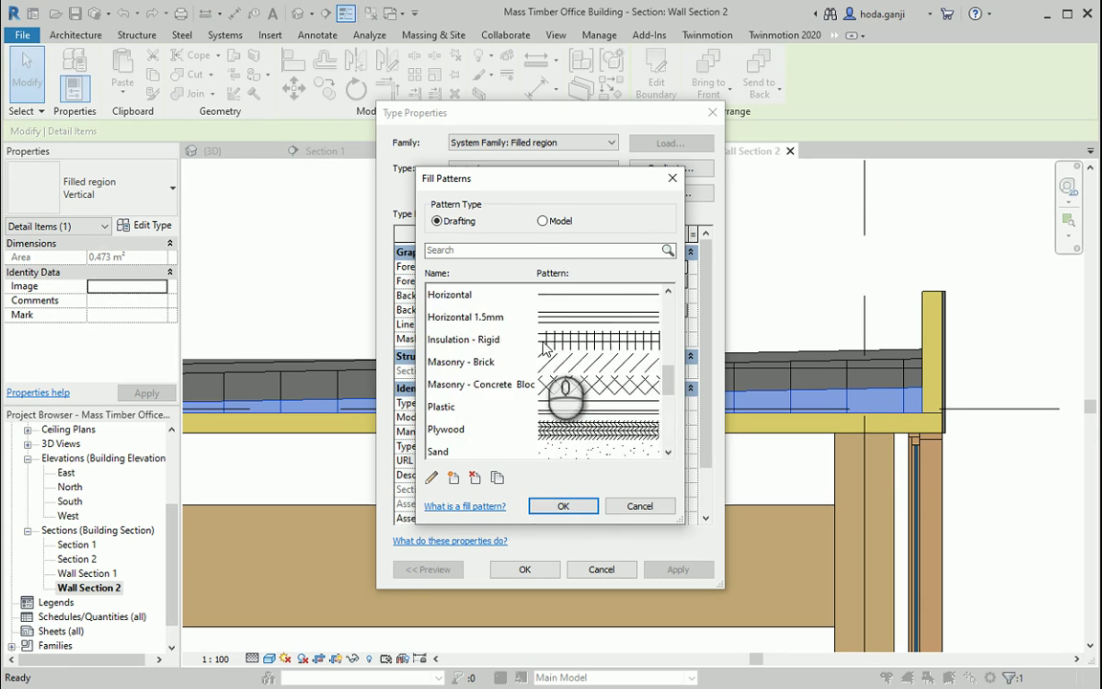
{"action": "left_click", "coordinate": [563, 505]}
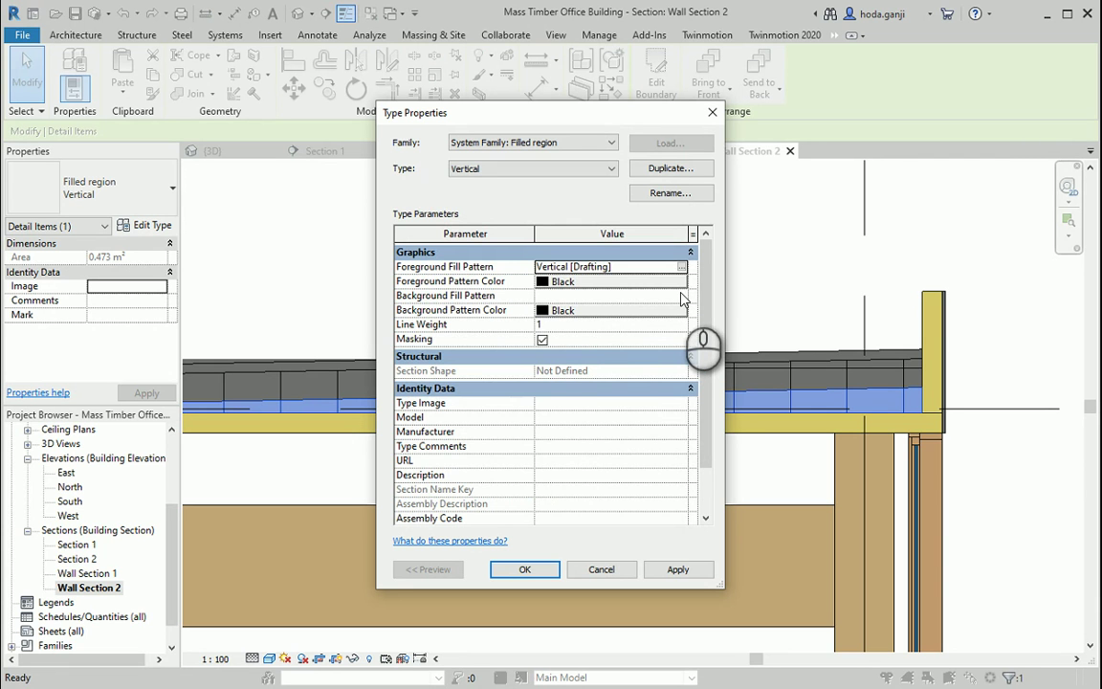
Step: Give the filled region type a solid background fill coloured RGB 059-059-059 and apply the change
{"action": "left_click", "coordinate": [584, 314]}
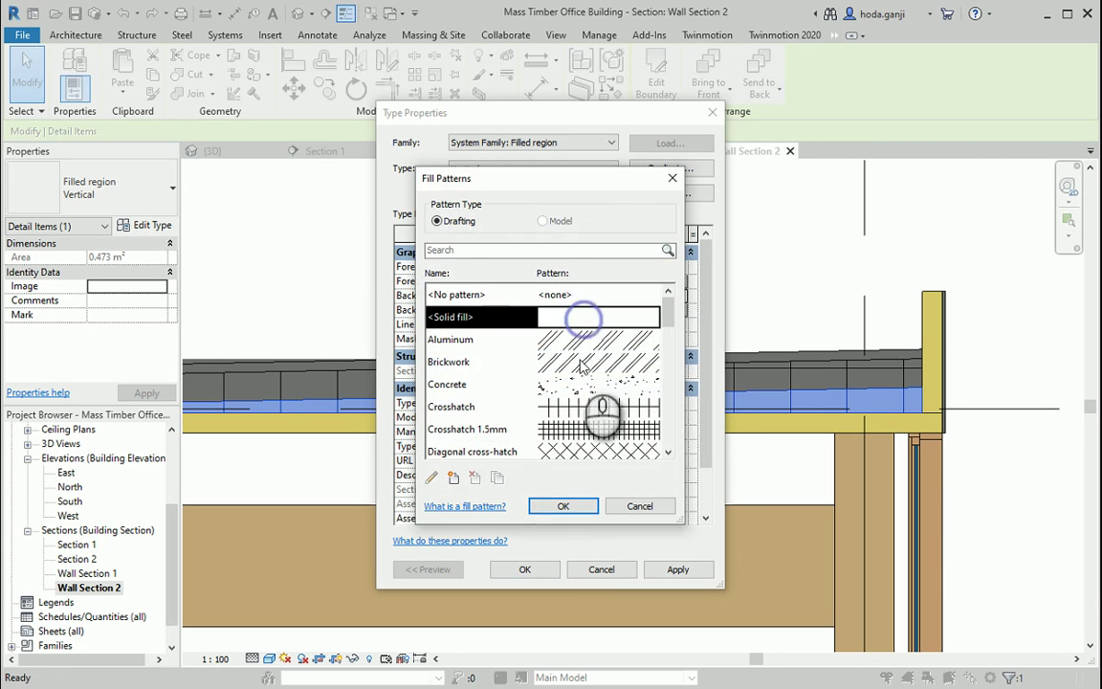
{"action": "left_click", "coordinate": [563, 502]}
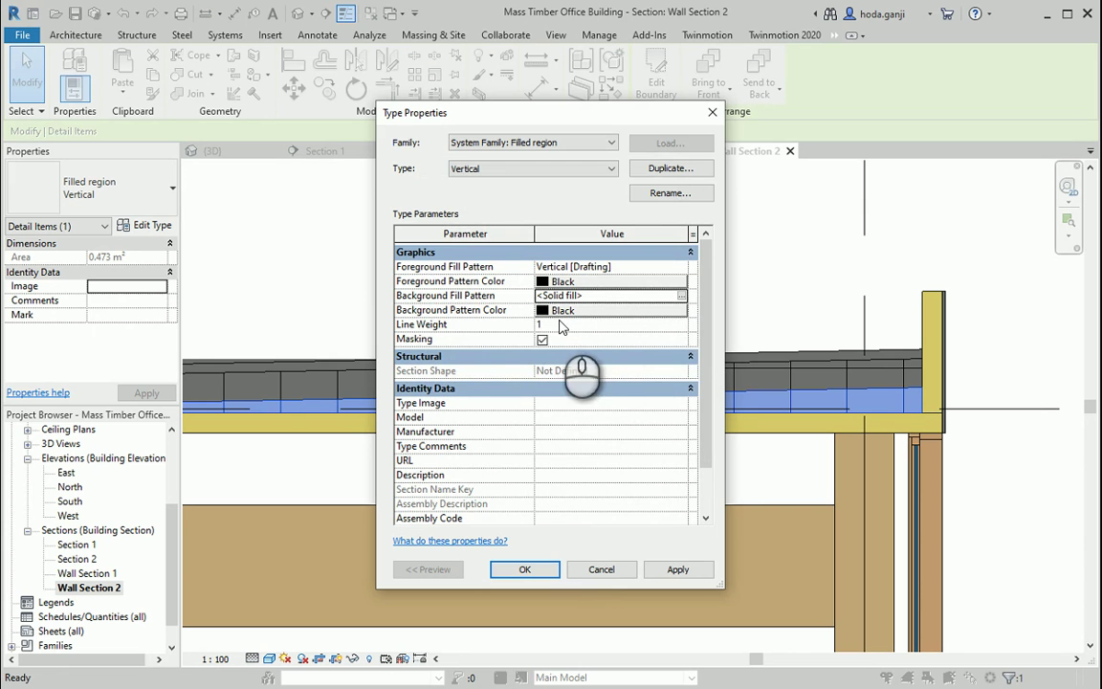
{"action": "left_click", "coordinate": [547, 312]}
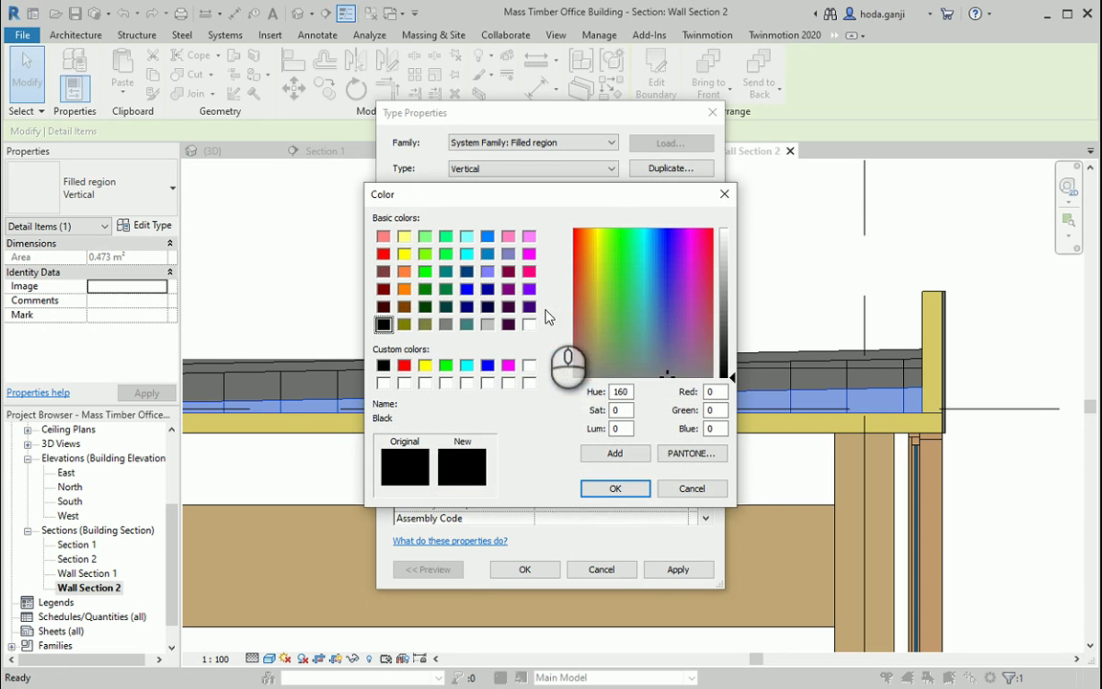
{"action": "left_click", "coordinate": [724, 342]}
{"action": "left_click", "coordinate": [615, 489]}
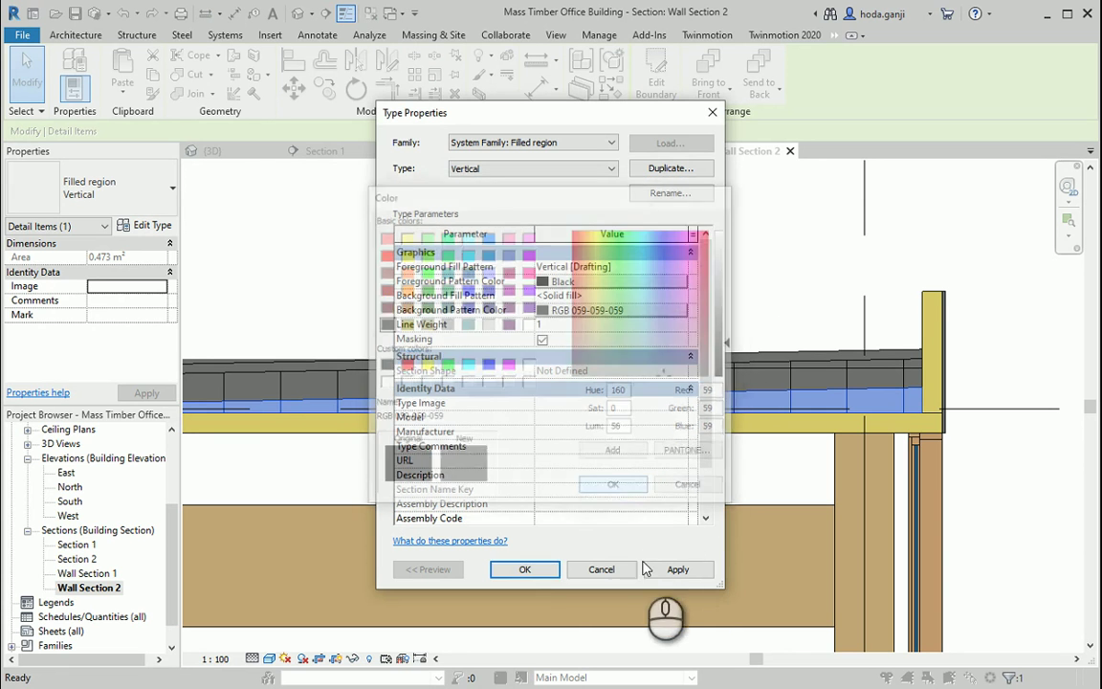
{"action": "left_click", "coordinate": [677, 568]}
{"action": "left_click", "coordinate": [525, 570]}
{"action": "left_click", "coordinate": [966, 511]}
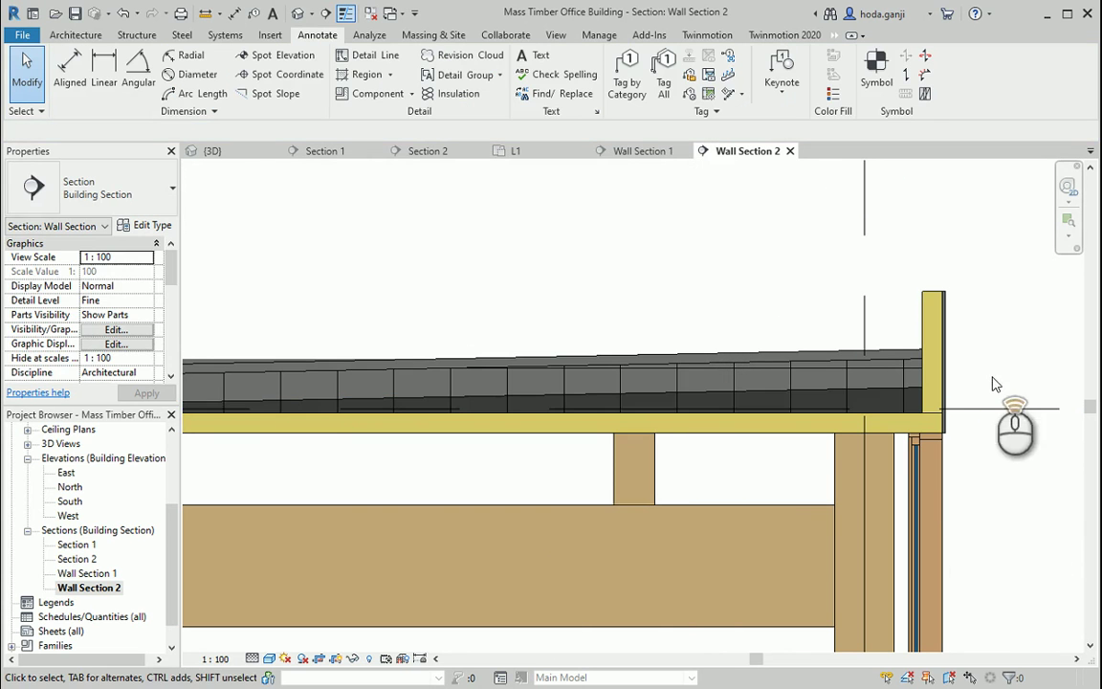
Step: Look up the shading colour of the Rigid insulation material in the sloped roof's structure, leaving the roof type unchanged
{"action": "scroll", "coordinate": [995, 406], "scroll_direction": "up", "scroll_amount": 2}
{"action": "left_click", "coordinate": [780, 348]}
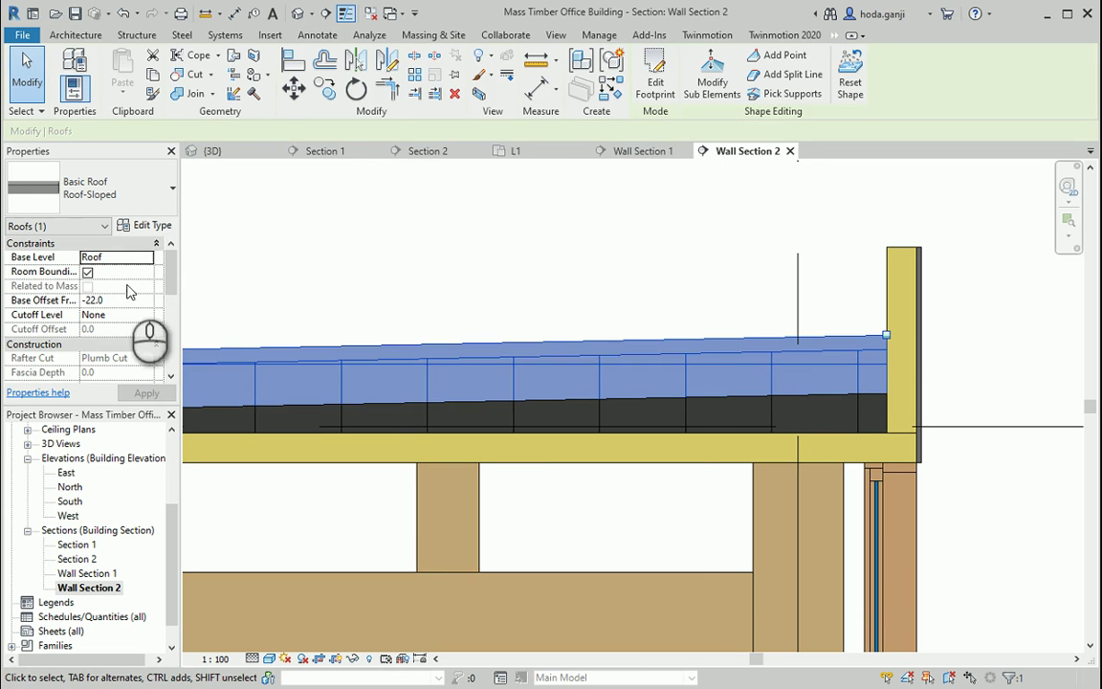
{"action": "left_click", "coordinate": [154, 226]}
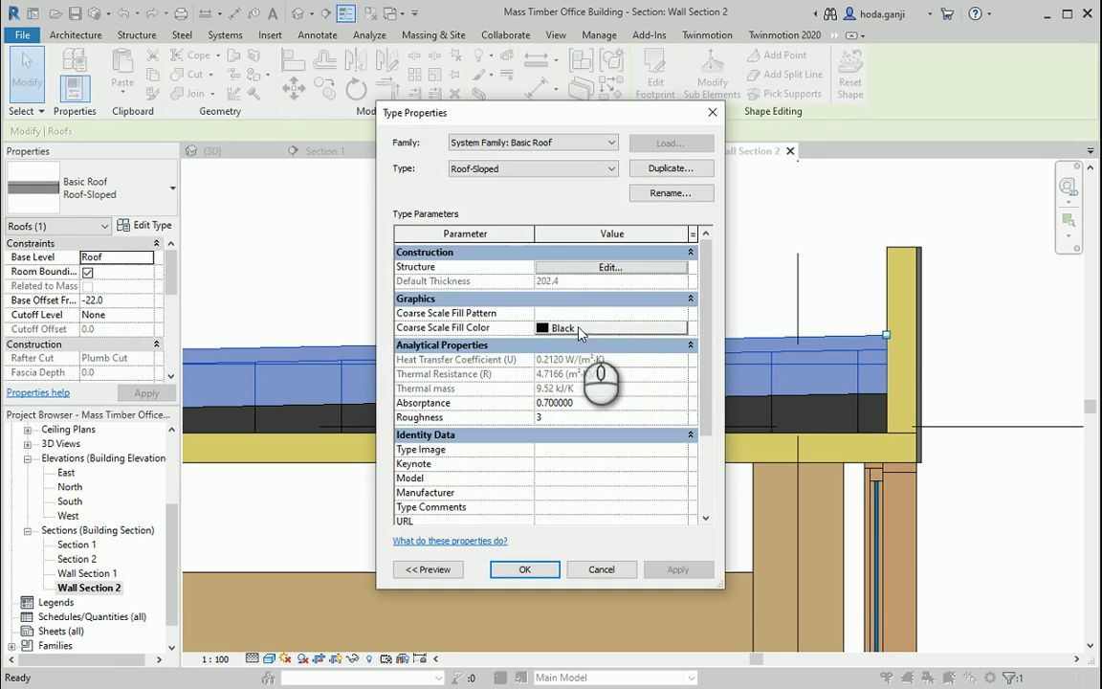
{"action": "left_click", "coordinate": [612, 268]}
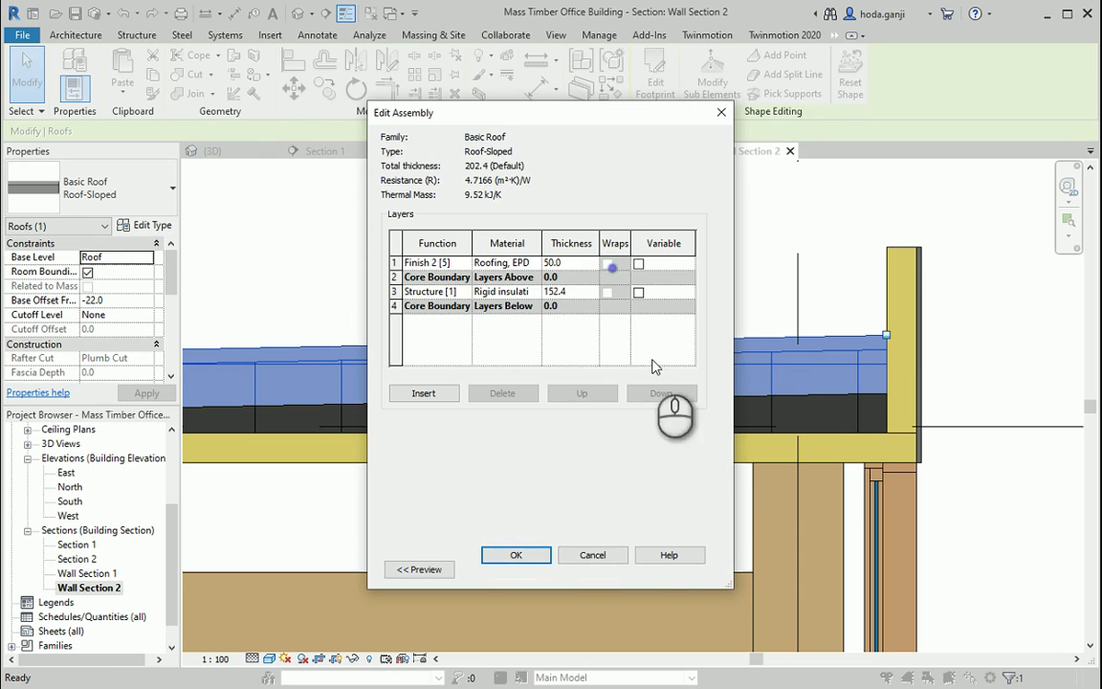
{"action": "left_click", "coordinate": [536, 292]}
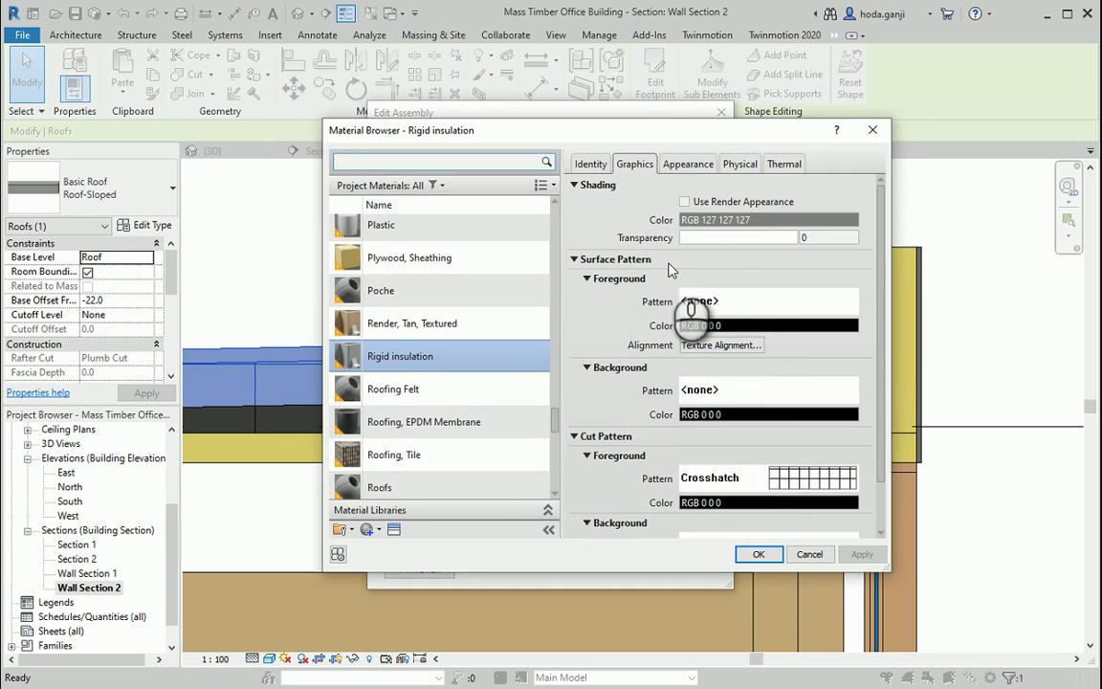
{"action": "left_click", "coordinate": [765, 222]}
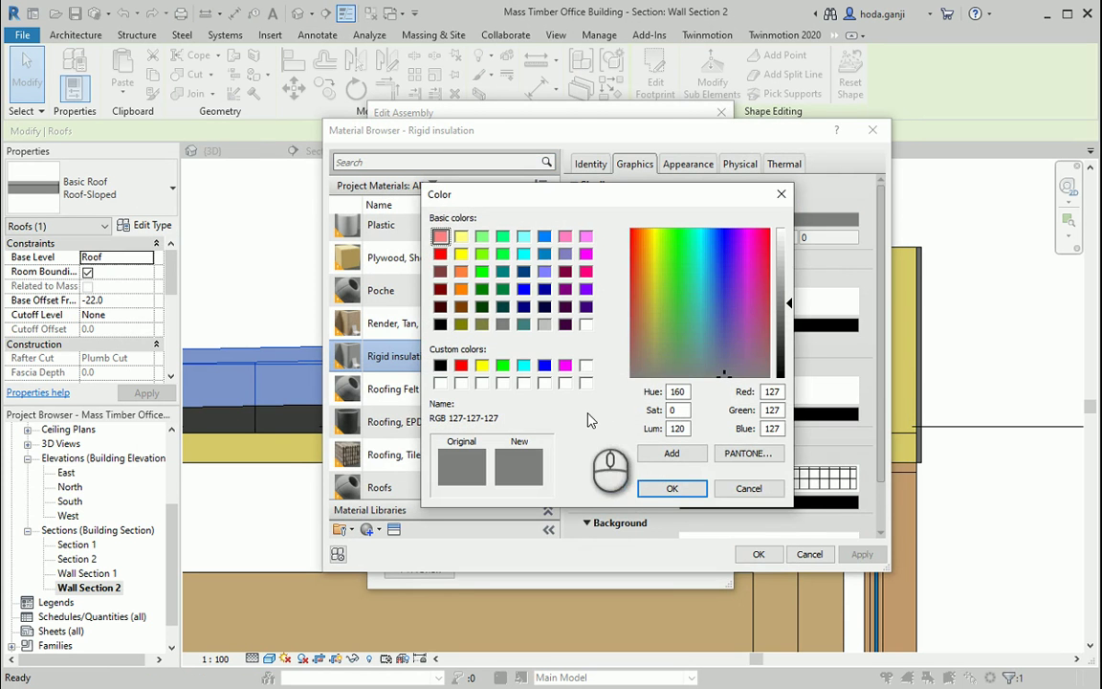
{"action": "left_click", "coordinate": [737, 487]}
{"action": "left_click", "coordinate": [811, 560]}
{"action": "left_click", "coordinate": [598, 559]}
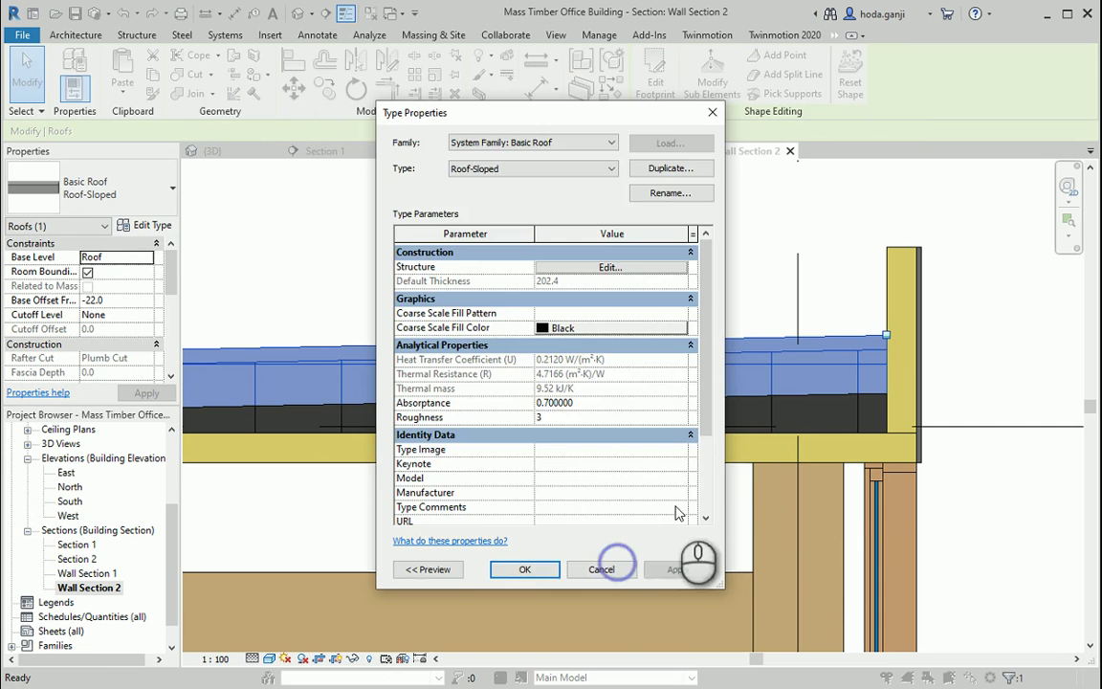
{"action": "left_click", "coordinate": [601, 570]}
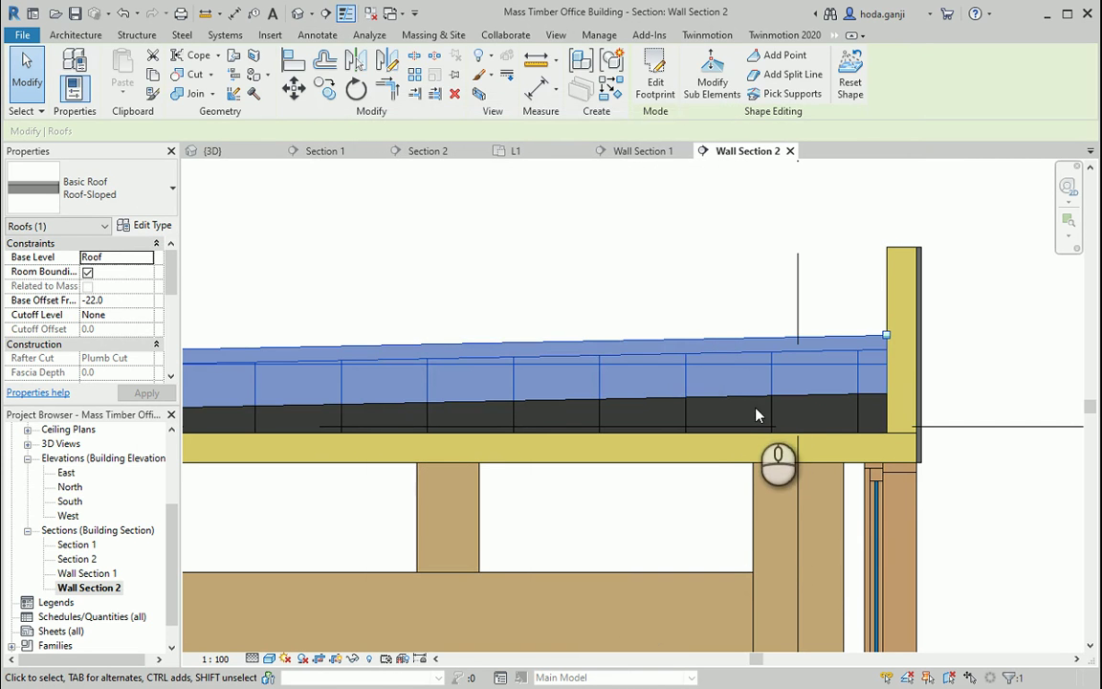
{"action": "left_click", "coordinate": [768, 420]}
{"action": "left_click", "coordinate": [960, 458]}
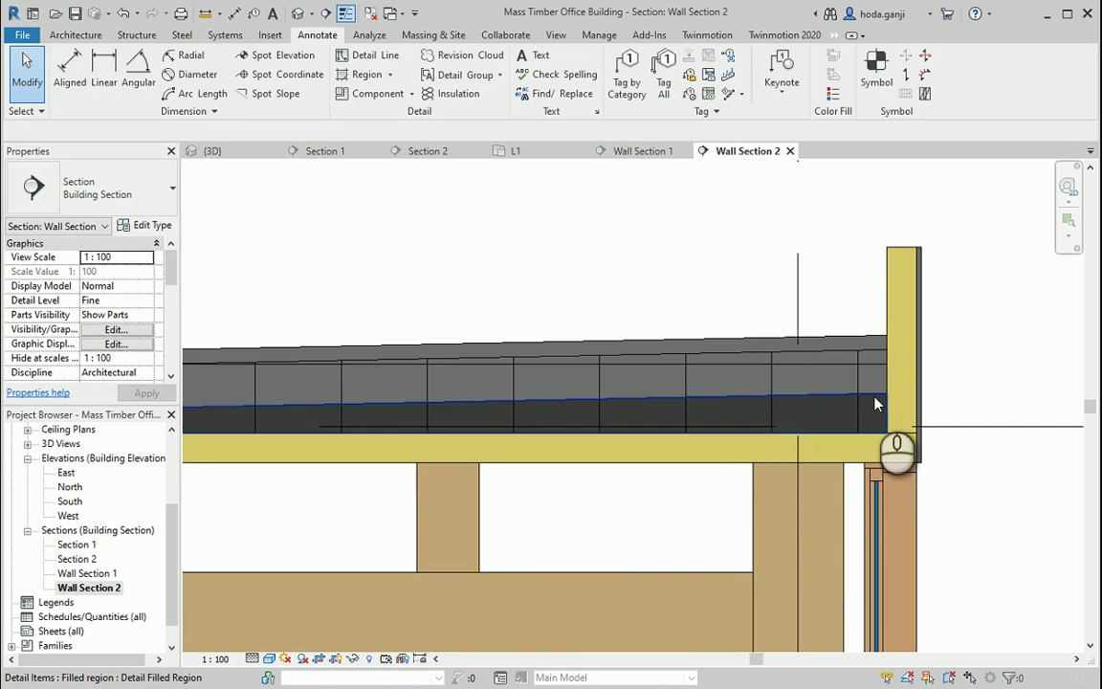
Step: Set the background pattern colour of the filled region type below the sloped roof to RGB 127-127-127
{"action": "left_click", "coordinate": [875, 397]}
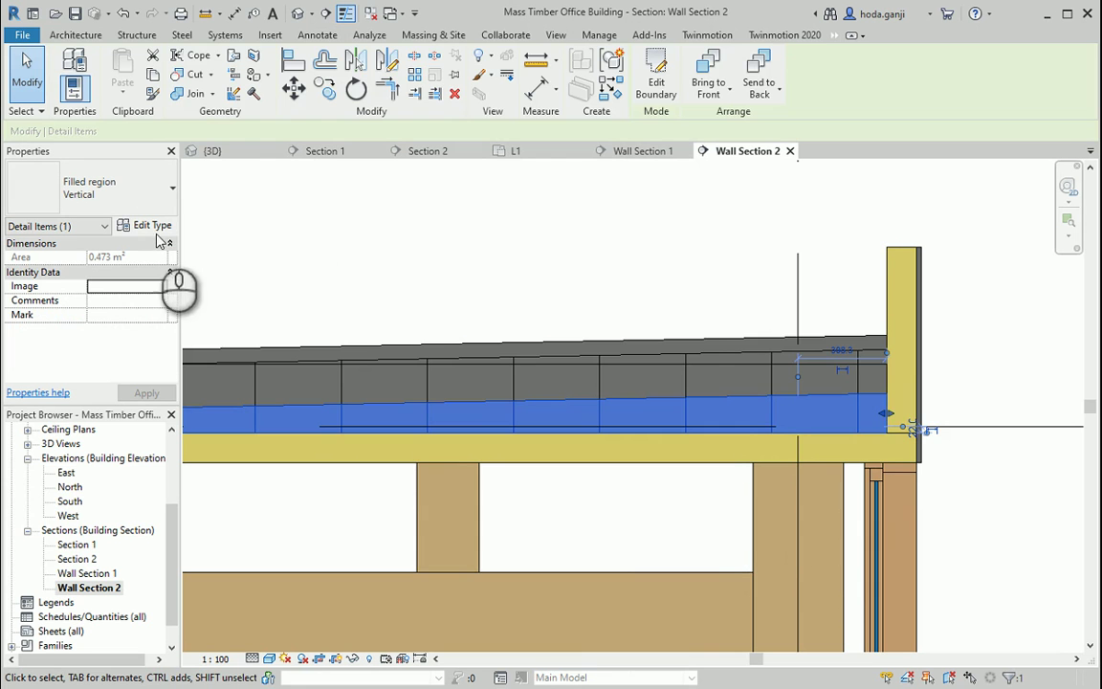
{"action": "left_click", "coordinate": [147, 224]}
{"action": "left_click", "coordinate": [540, 313]}
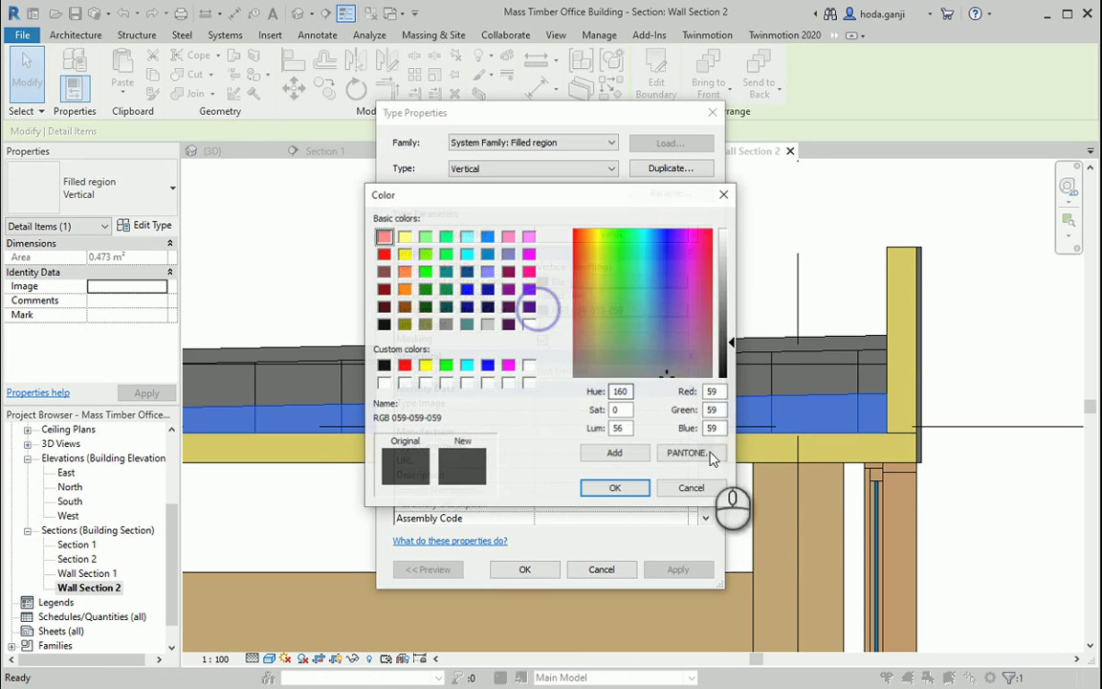
{"action": "left_click", "coordinate": [709, 391]}
{"action": "type", "text": "12"}
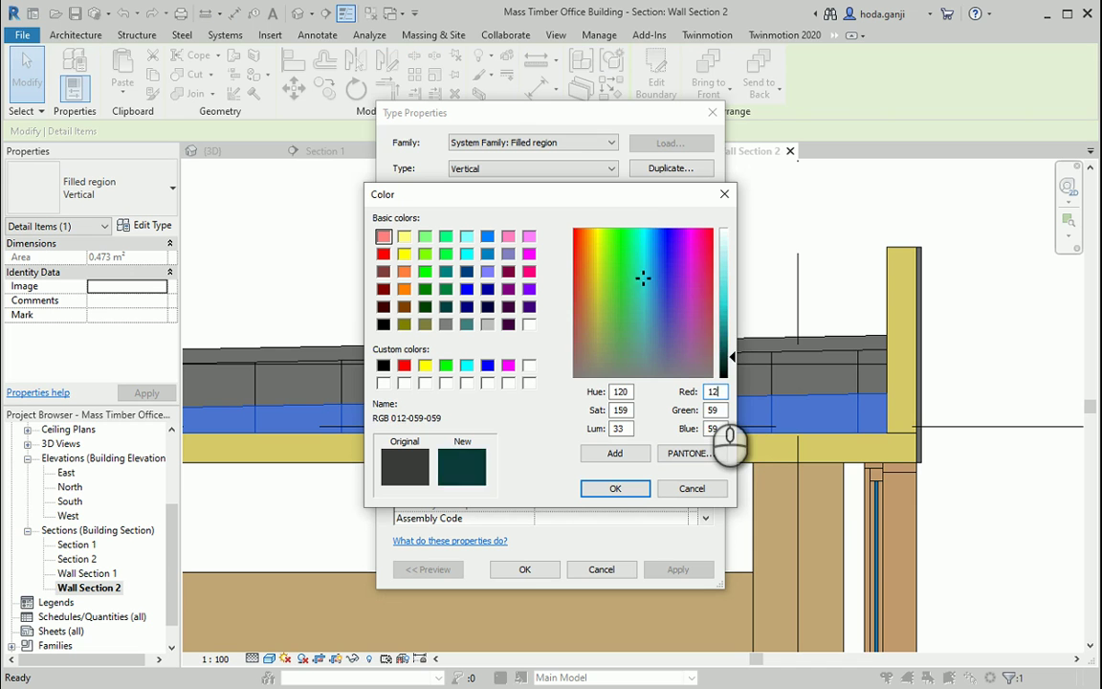
{"action": "type", "text": "7"}
{"action": "left_click_drag", "start_coordinate": [722, 410], "coordinate": [699, 410]}
{"action": "type", "text": "127"}
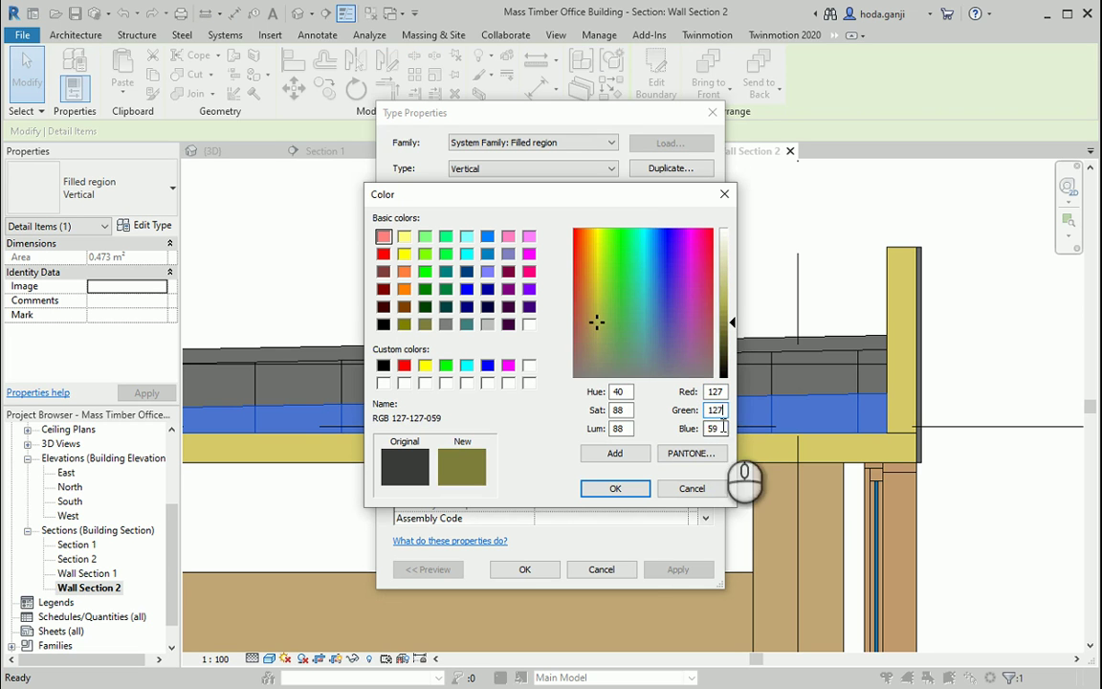
{"action": "double_click", "coordinate": [719, 427]}
{"action": "type", "text": "127"}
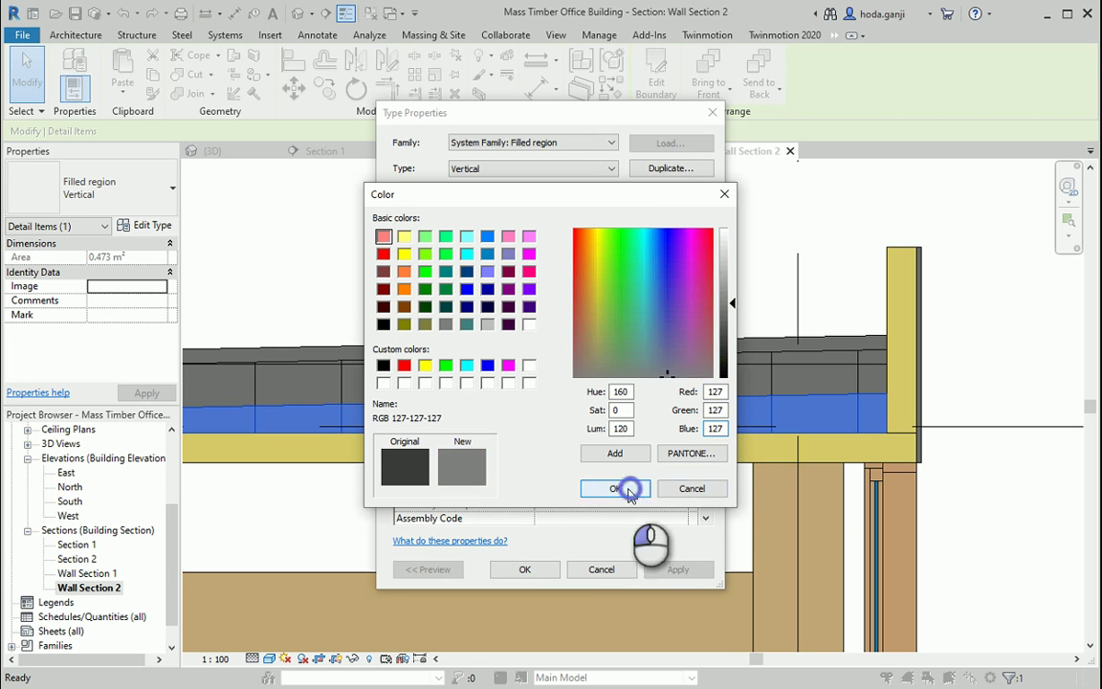
{"action": "left_click", "coordinate": [616, 487]}
{"action": "left_click", "coordinate": [667, 572]}
{"action": "left_click", "coordinate": [526, 569]}
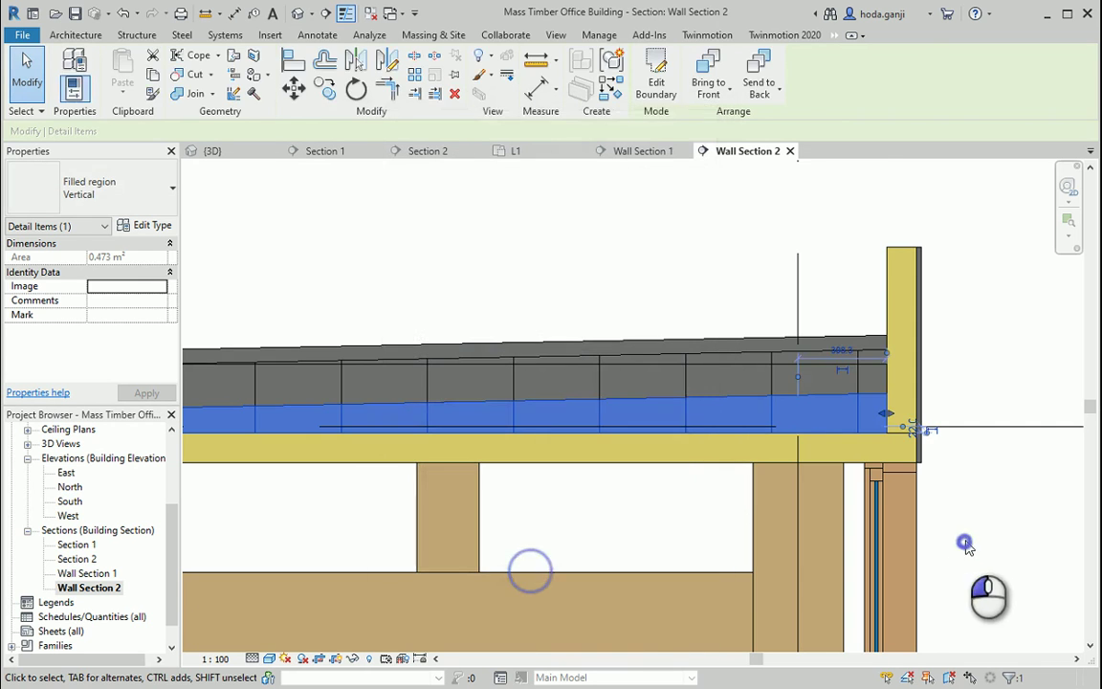
{"action": "left_click", "coordinate": [965, 541]}
Step: Check the shading colour and the appearance paint colour of the sloped roof's Rigid insulation layer, discarding the roof type edits
{"action": "scroll", "coordinate": [941, 380], "scroll_direction": "up", "scroll_amount": 2}
{"action": "scroll", "coordinate": [941, 380], "scroll_direction": "up", "scroll_amount": 3}
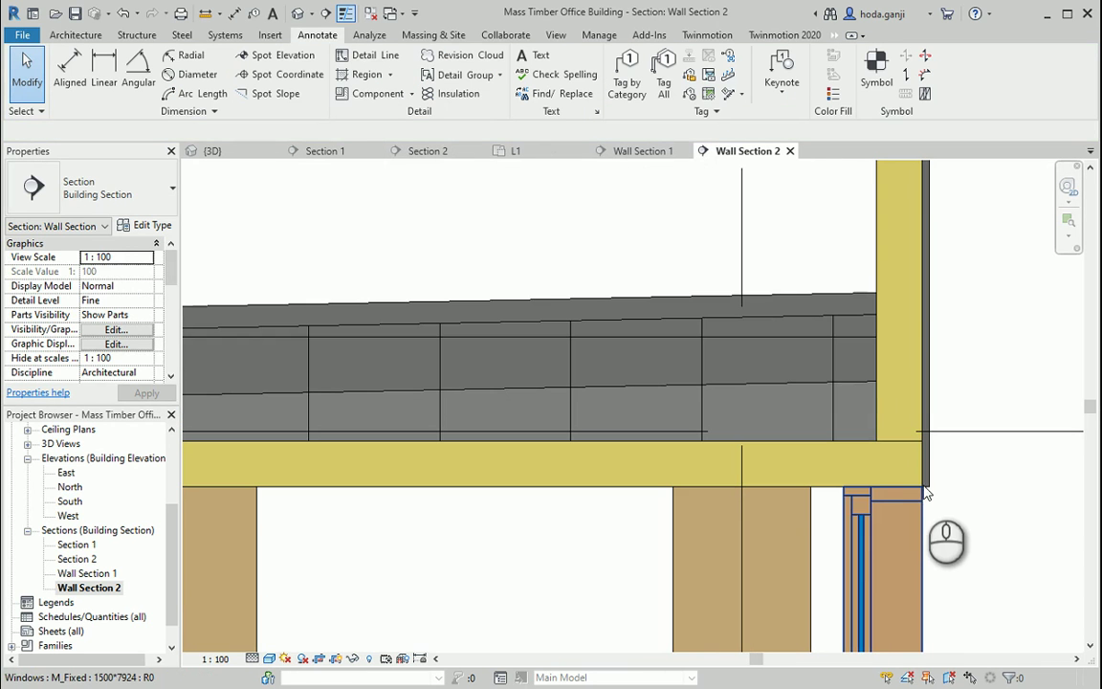
{"action": "left_click", "coordinate": [772, 293]}
{"action": "left_click", "coordinate": [148, 225]}
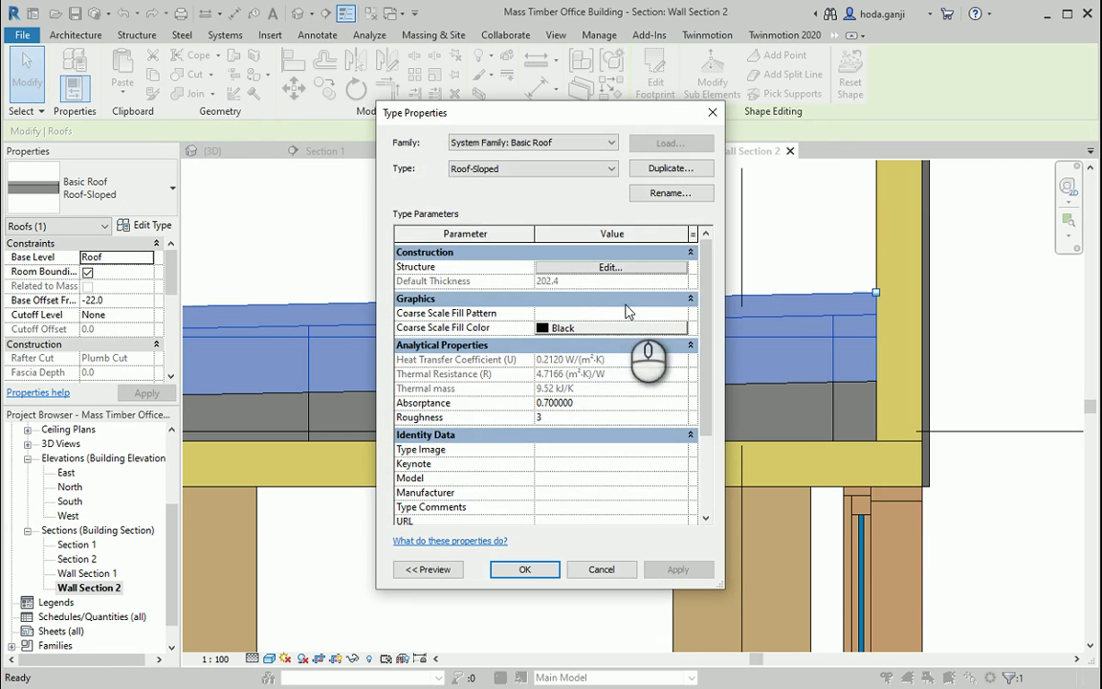
{"action": "left_click", "coordinate": [540, 267]}
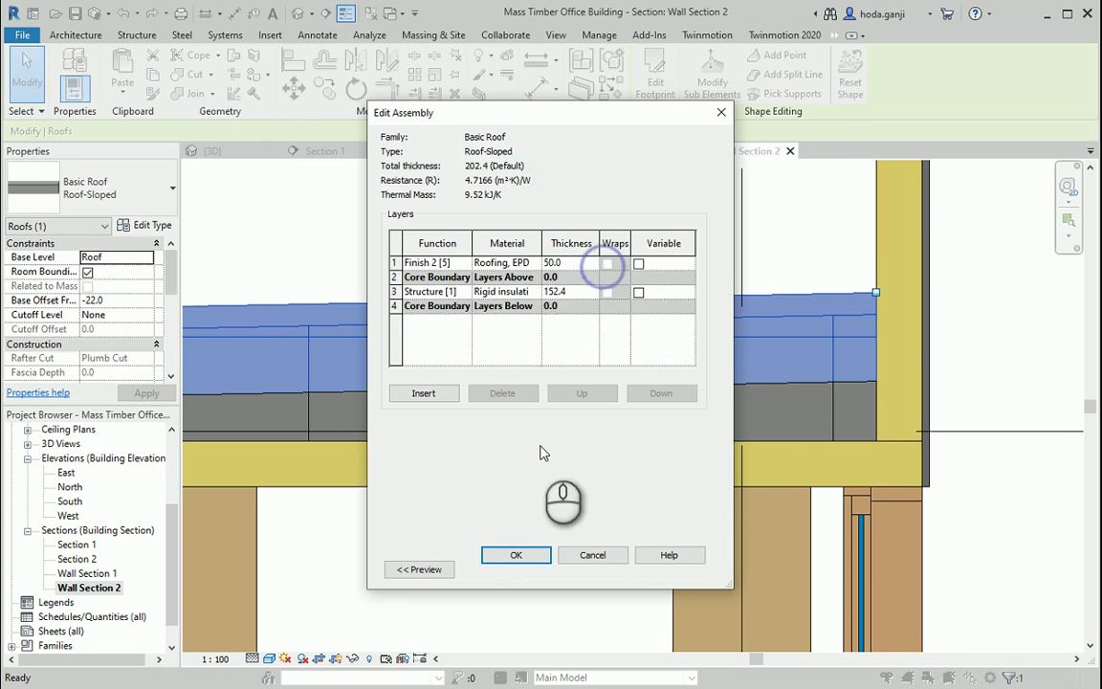
{"action": "left_click", "coordinate": [533, 293]}
{"action": "left_click", "coordinate": [536, 292]}
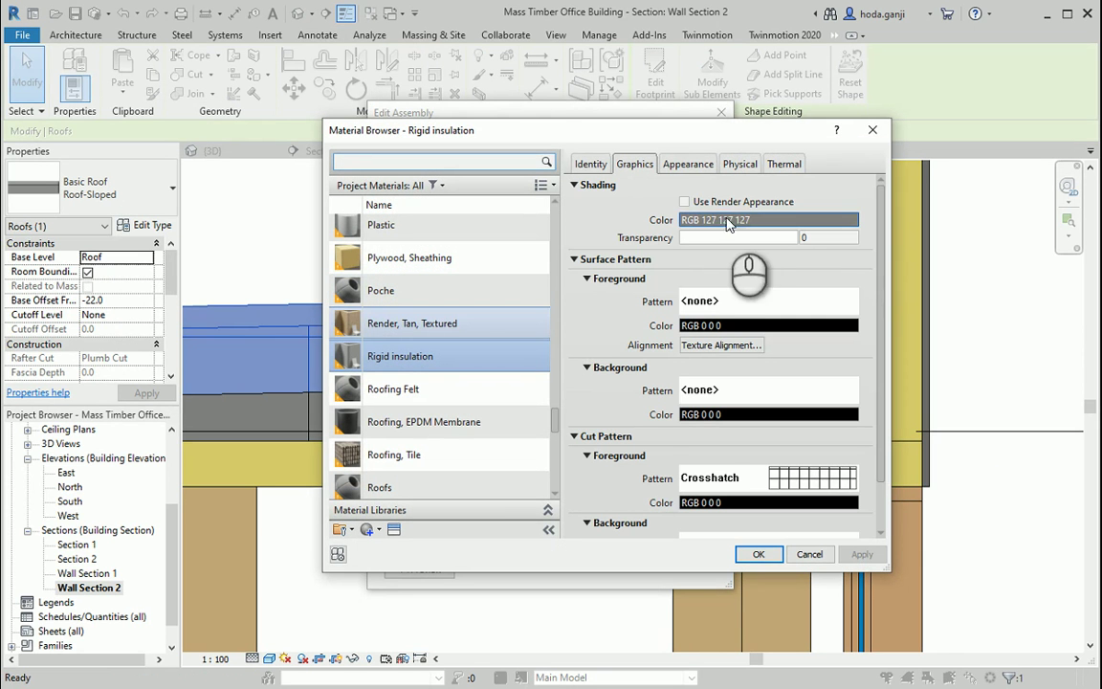
{"action": "left_click", "coordinate": [701, 164]}
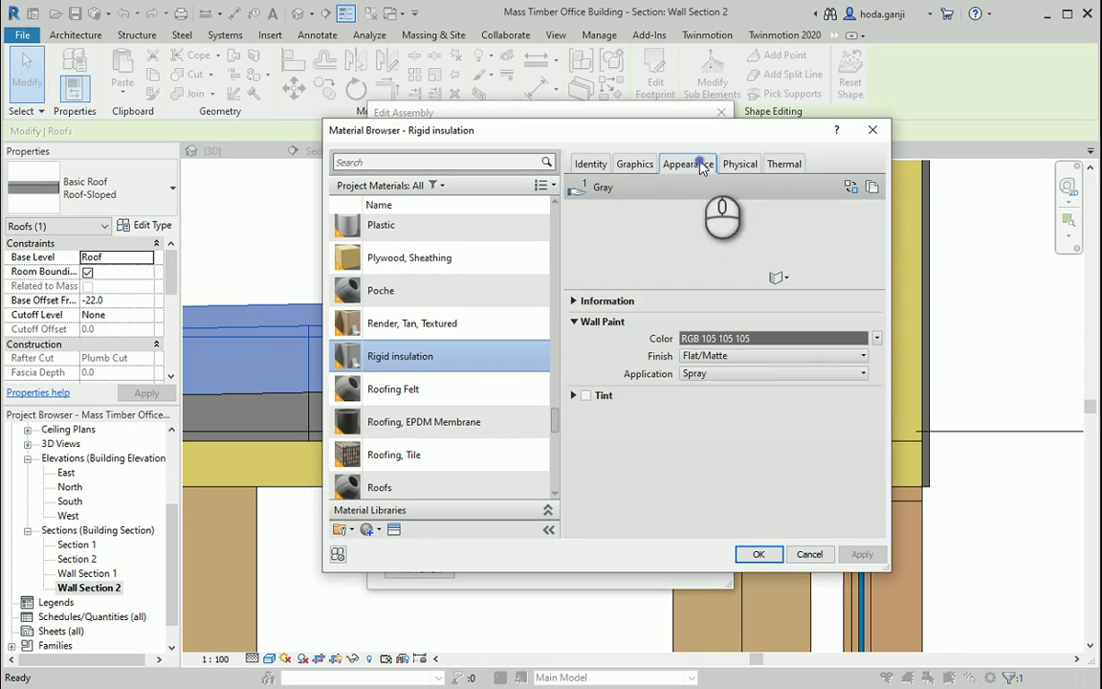
{"action": "left_click", "coordinate": [758, 555]}
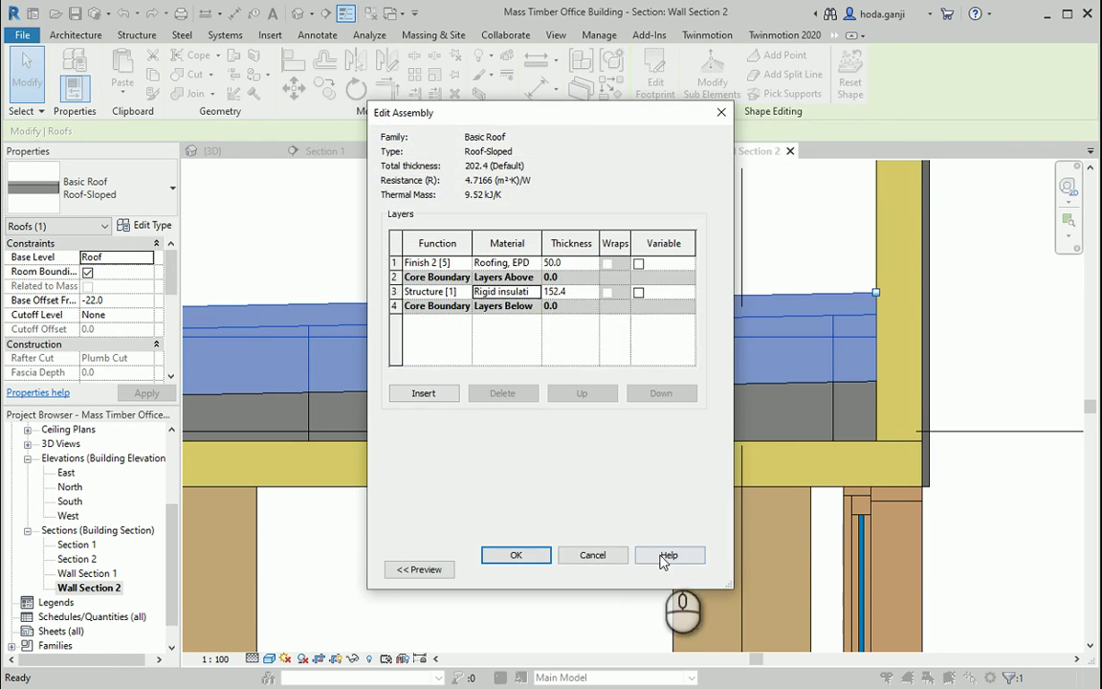
{"action": "left_click", "coordinate": [592, 555]}
{"action": "left_click", "coordinate": [604, 576]}
{"action": "left_click", "coordinate": [972, 555]}
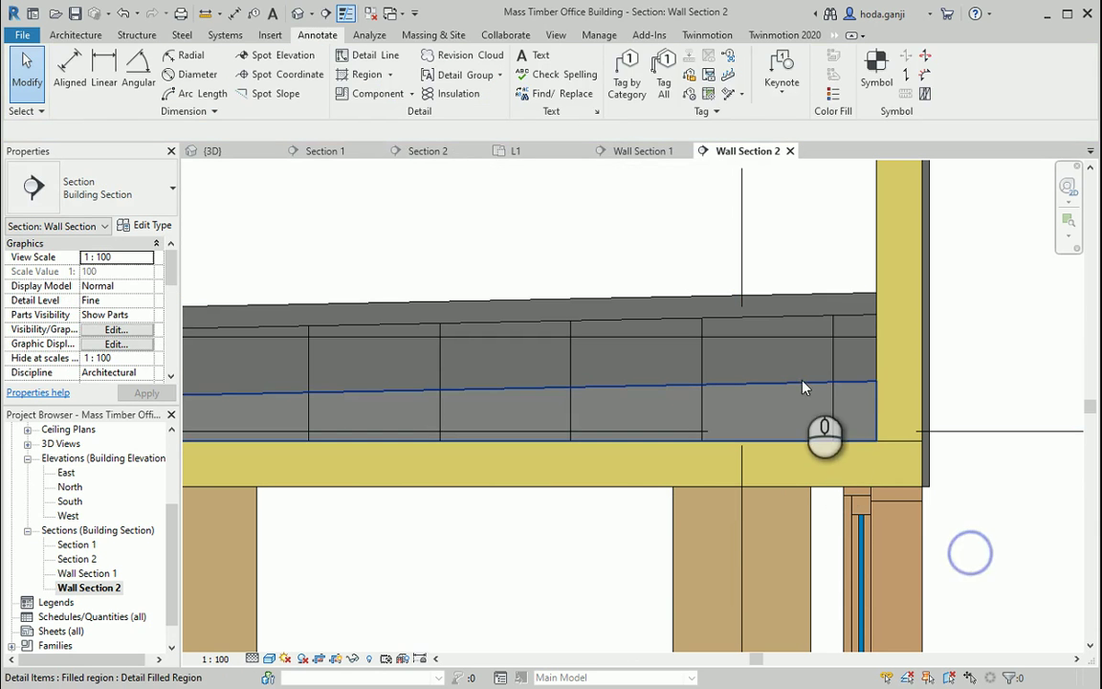
Step: Set the background pattern colour of the filled region type below the sloped roof to RGB 105-105-105
{"action": "left_click", "coordinate": [802, 386]}
{"action": "left_click", "coordinate": [149, 225]}
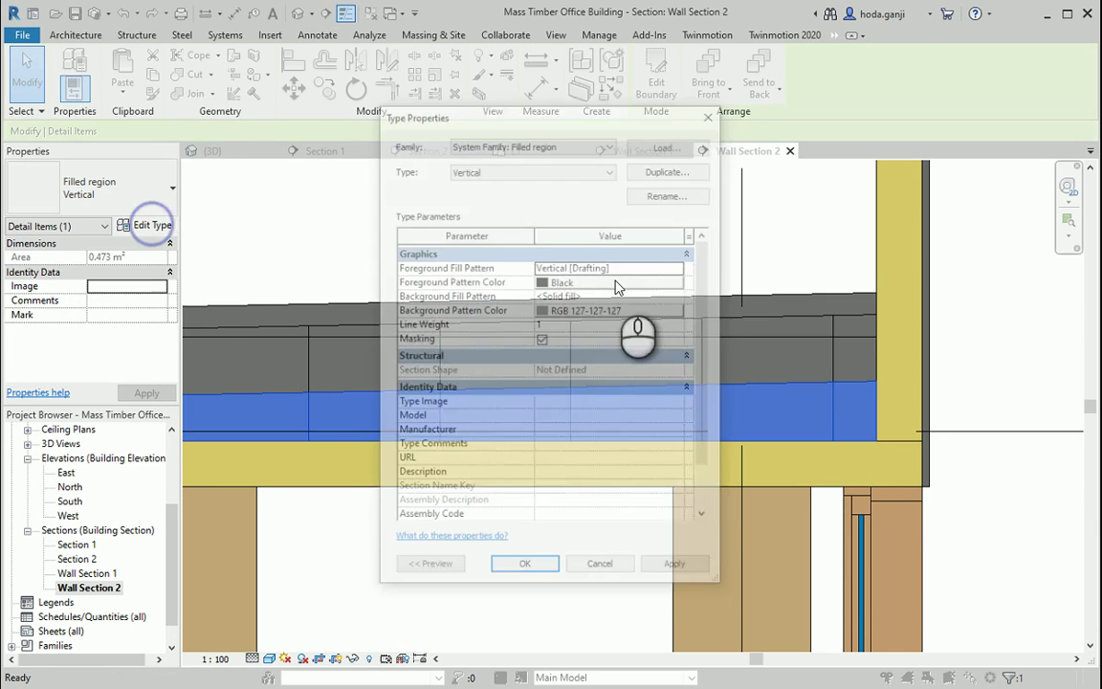
{"action": "left_click", "coordinate": [633, 314]}
{"action": "double_click", "coordinate": [718, 392]}
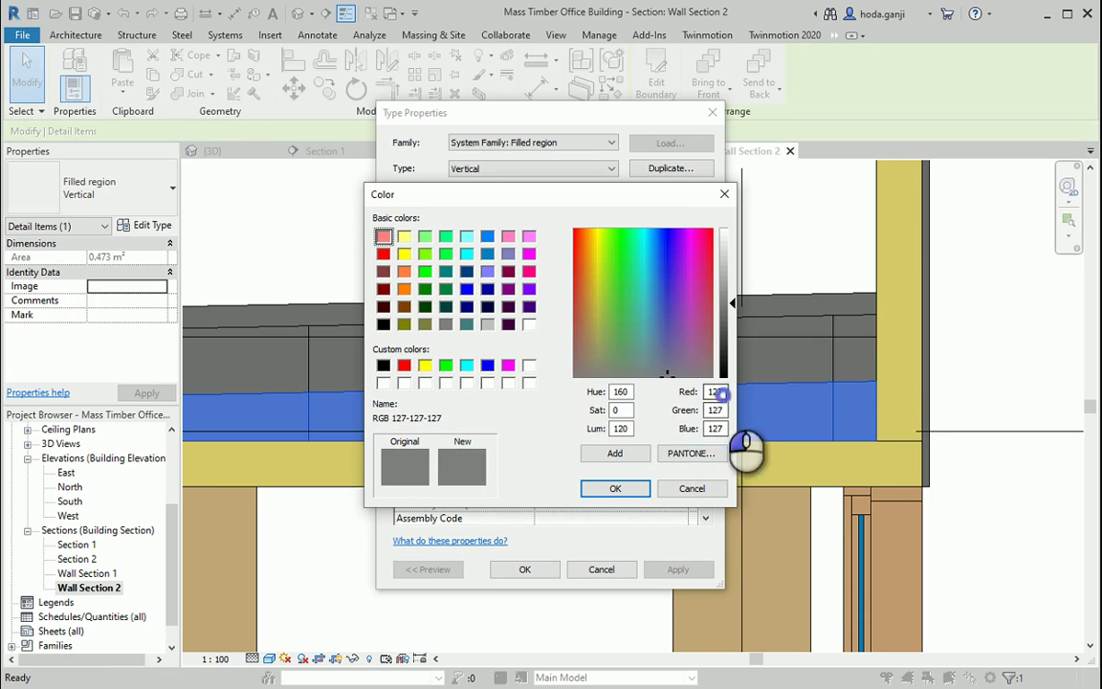
{"action": "type", "text": "105"}
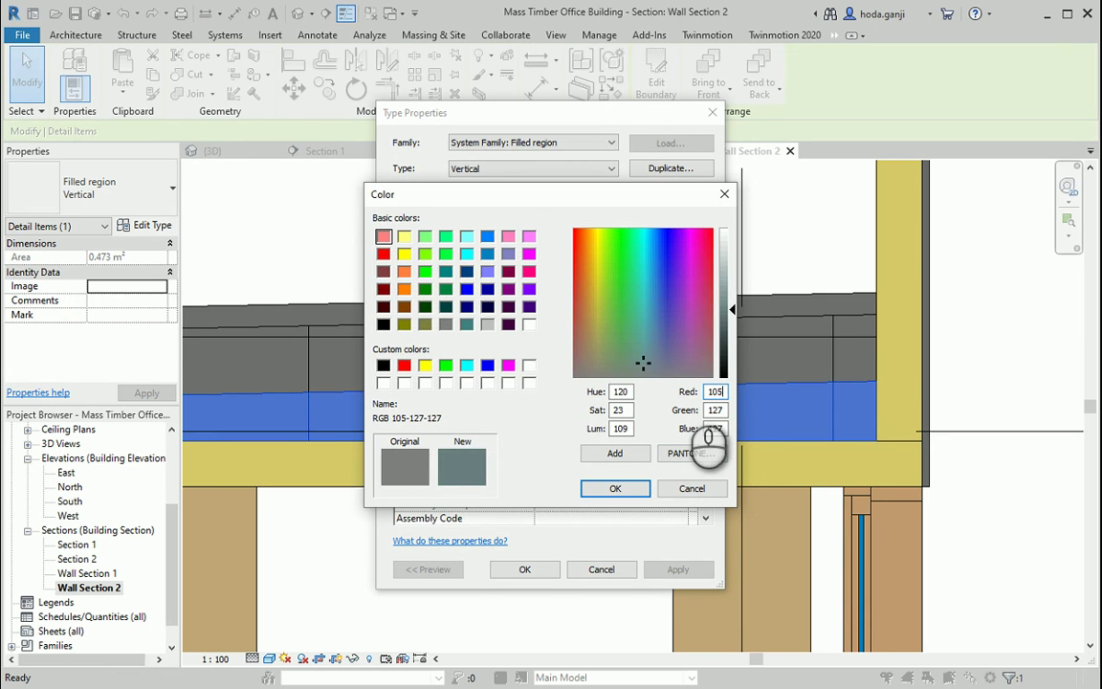
{"action": "key", "text": "Tab"}
{"action": "type", "text": "10"}
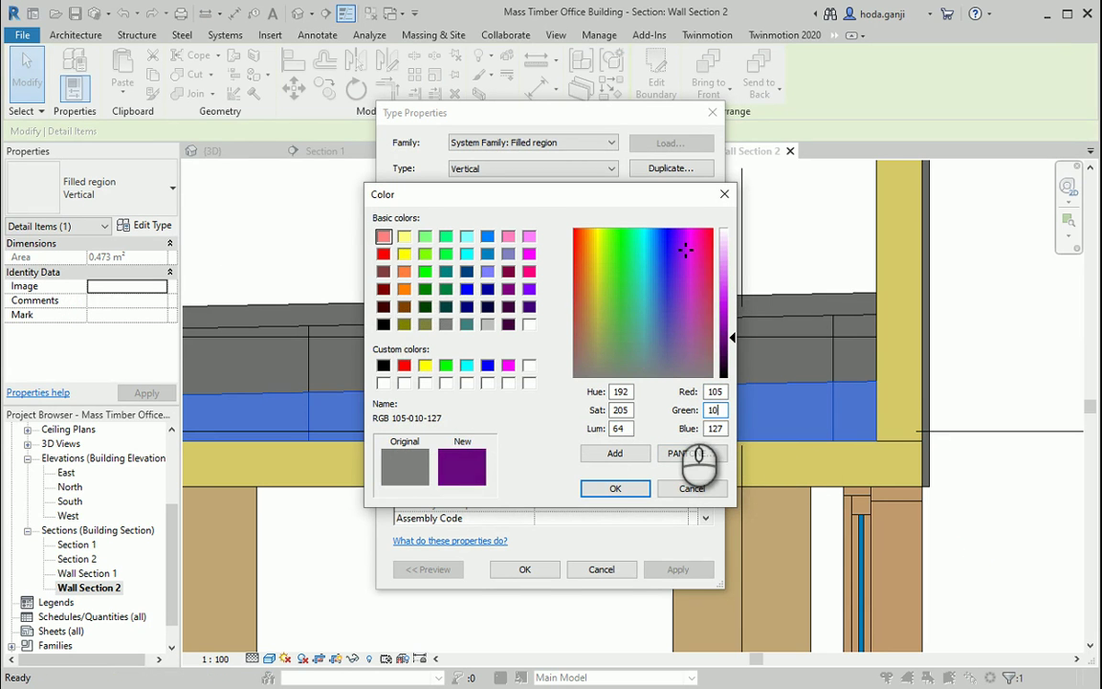
{"action": "type", "text": "5"}
{"action": "key", "text": "Tab"}
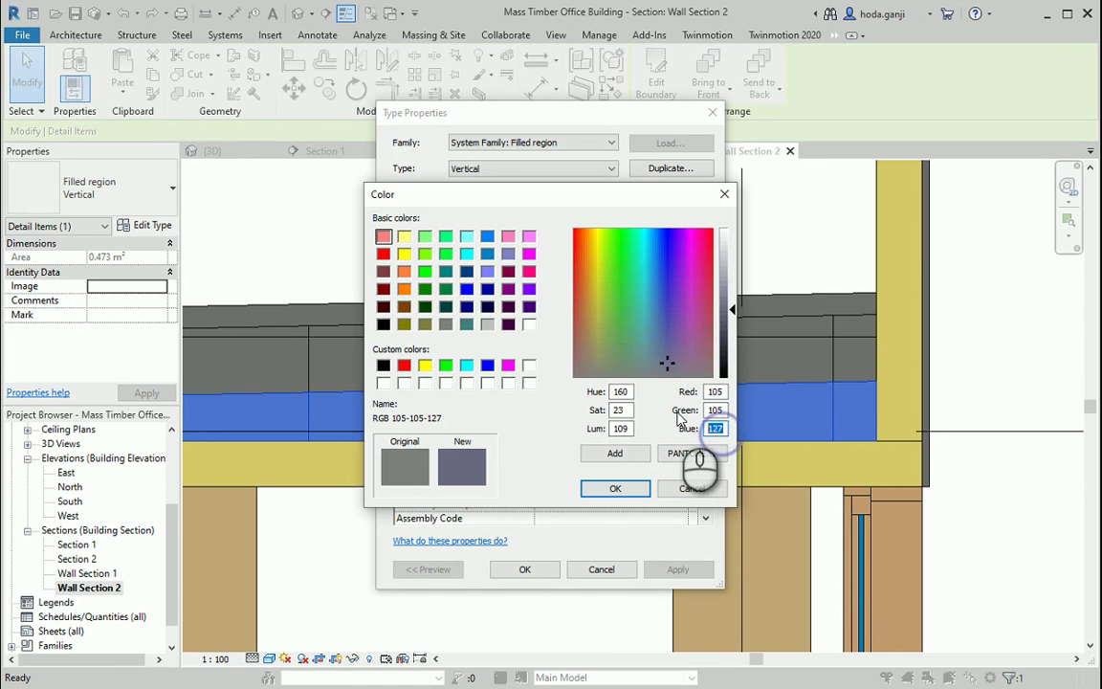
{"action": "type", "text": "105"}
{"action": "left_click", "coordinate": [616, 488]}
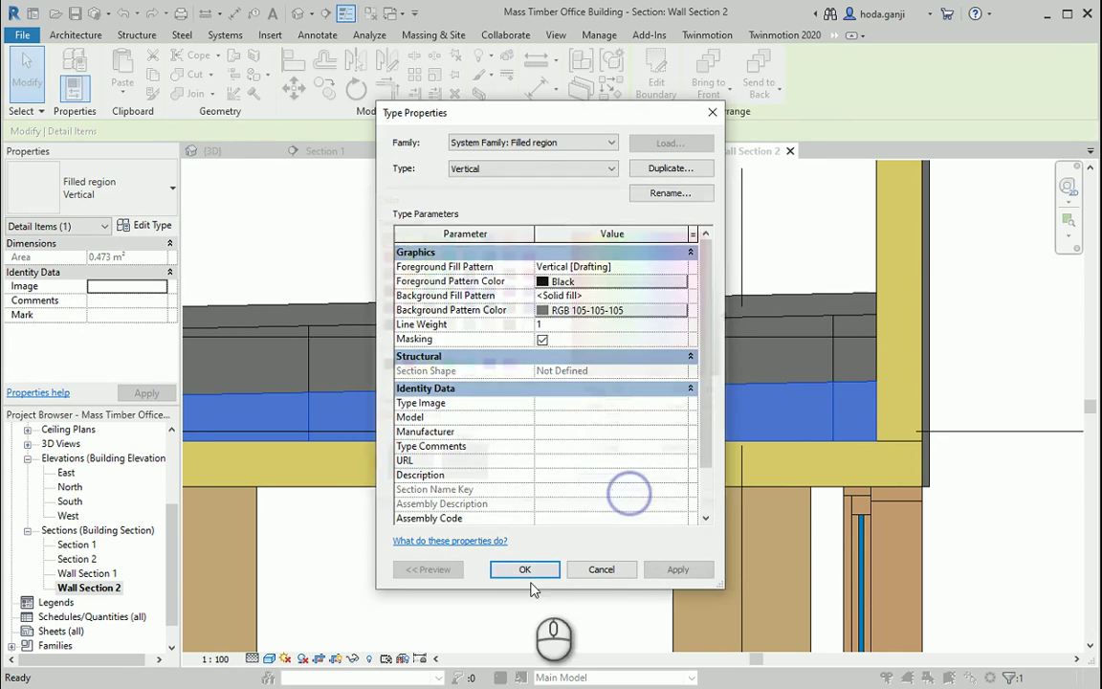
{"action": "left_click", "coordinate": [524, 569]}
Step: Raise the lower edge of Wall Section 2's crop region slightly, closer to the foundation
{"action": "scroll", "coordinate": [990, 378], "scroll_direction": "down", "scroll_amount": 2}
{"action": "scroll", "coordinate": [989, 378], "scroll_direction": "down", "scroll_amount": 3}
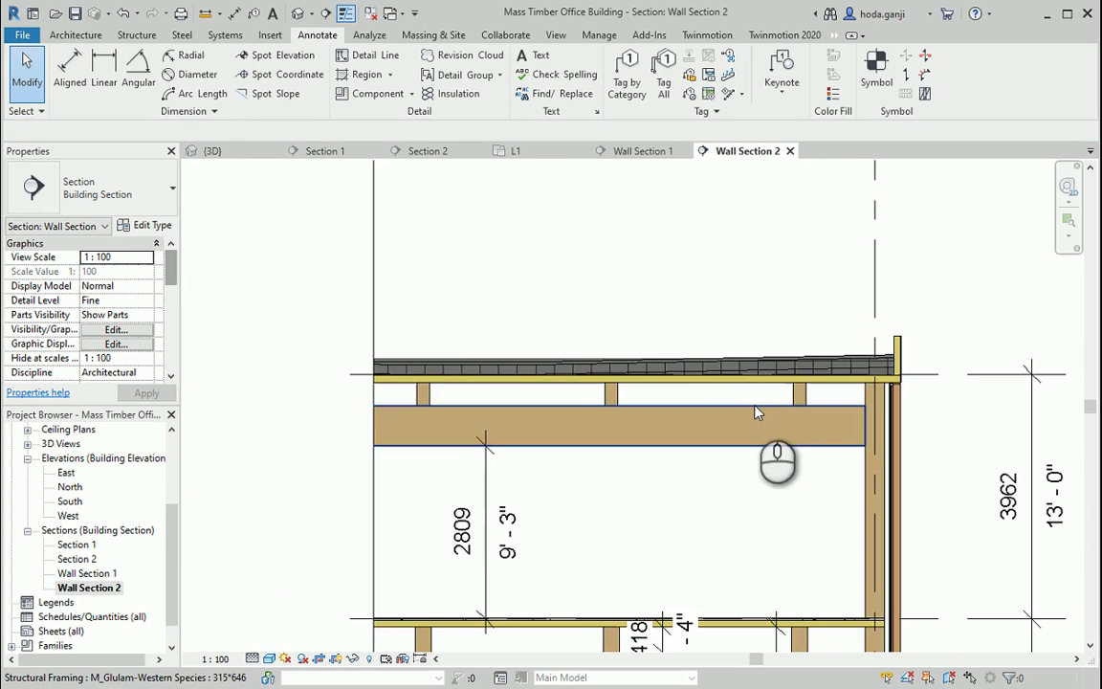
{"action": "scroll", "coordinate": [708, 378], "scroll_direction": "down", "scroll_amount": 1}
{"action": "scroll", "coordinate": [771, 381], "scroll_direction": "down", "scroll_amount": 2}
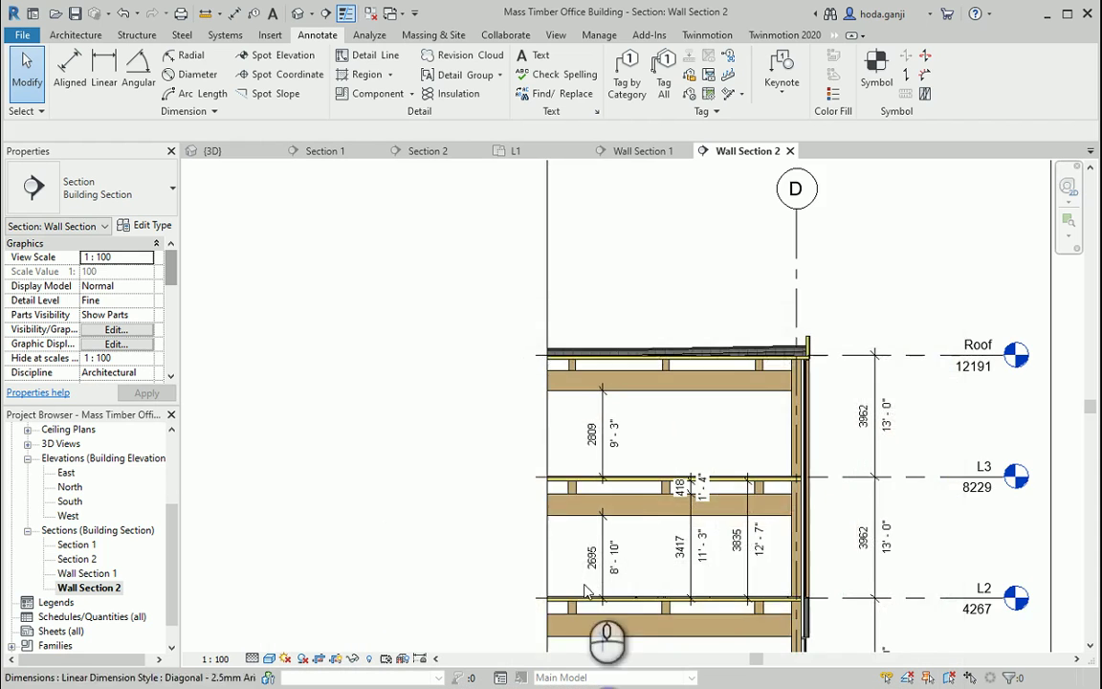
{"action": "scroll", "coordinate": [575, 450], "scroll_direction": "down", "scroll_amount": 2}
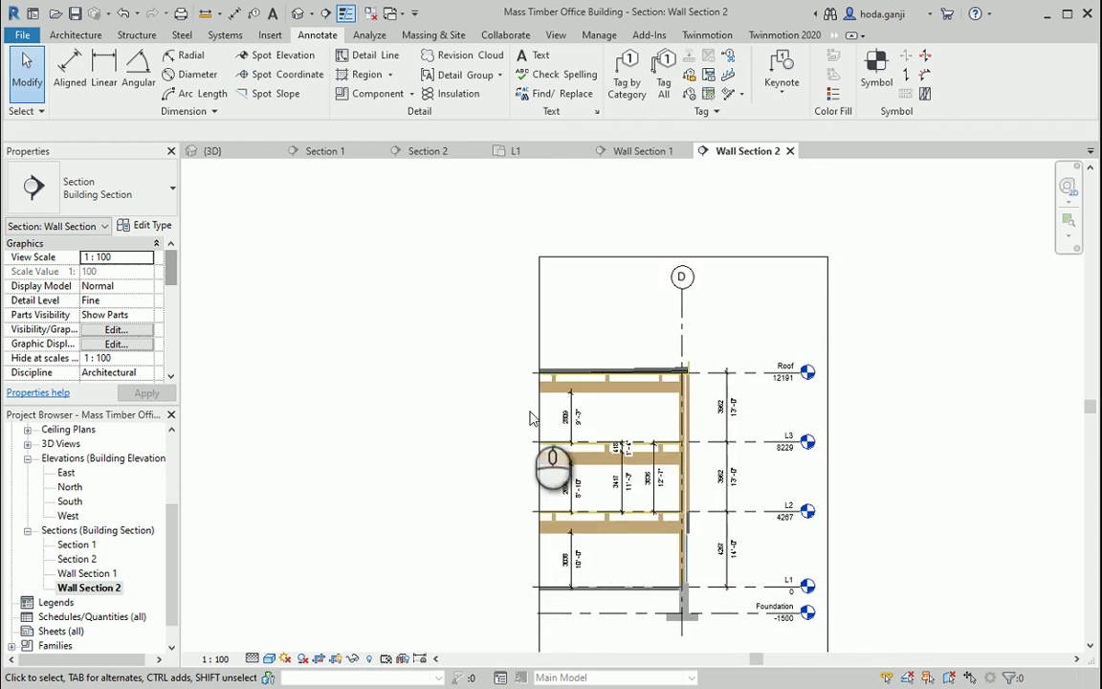
{"action": "left_click", "coordinate": [616, 464]}
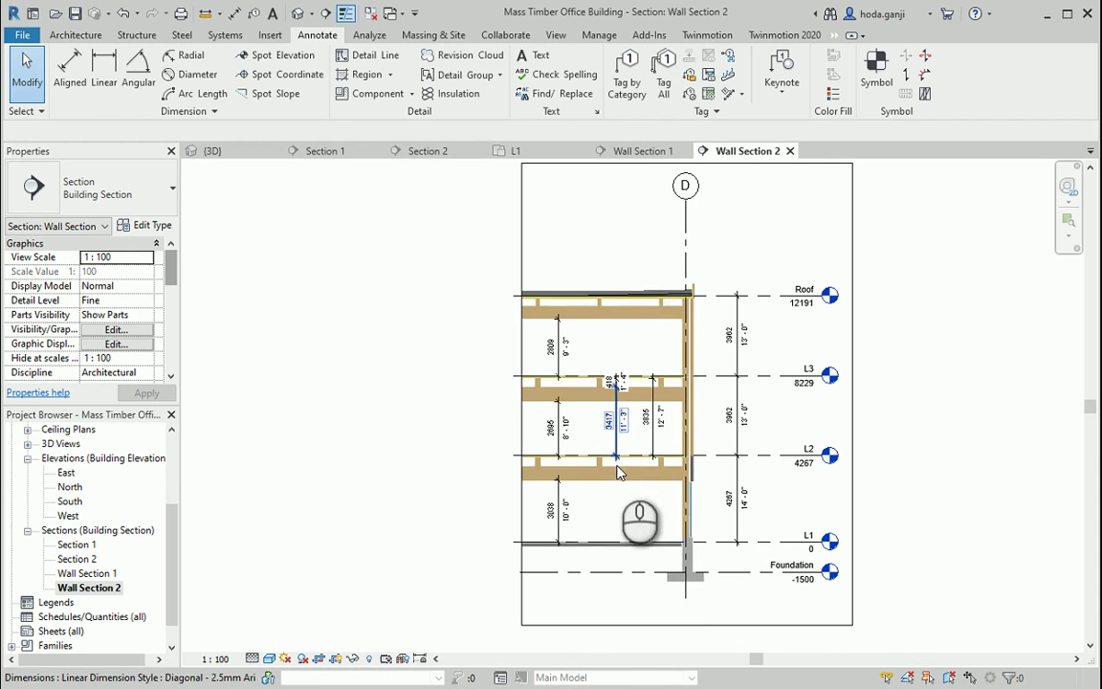
{"action": "left_click", "coordinate": [687, 626]}
{"action": "left_click_drag", "start_coordinate": [688, 627], "coordinate": [685, 613]}
{"action": "scroll", "coordinate": [686, 613], "scroll_direction": "down", "scroll_amount": 2}
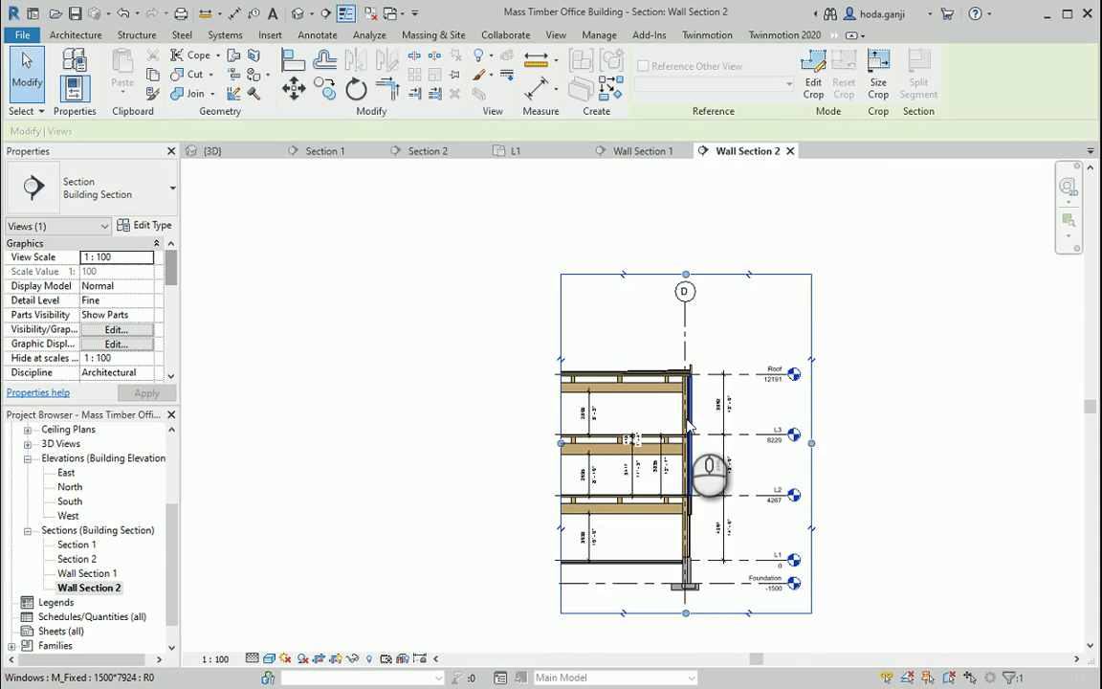